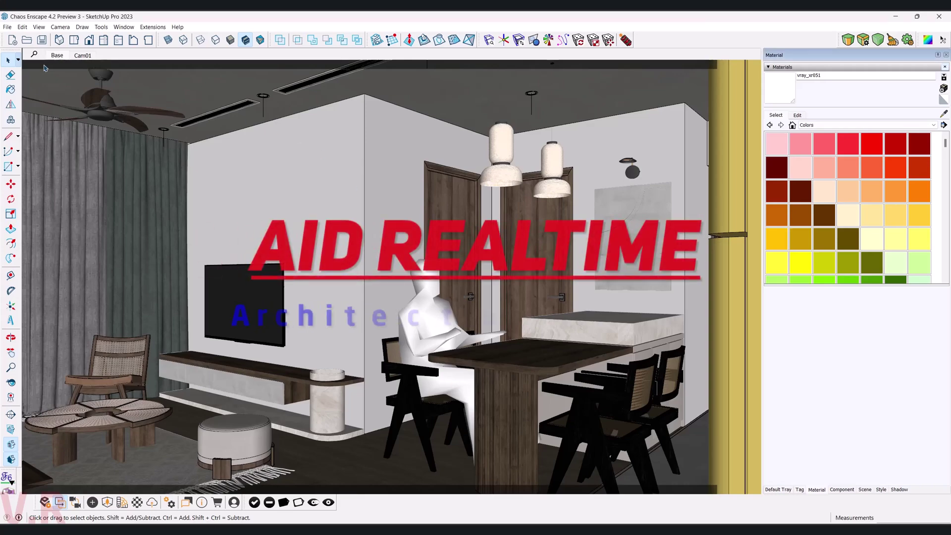
Orbit out of Cam01 to view the whole apartment model and its photo backdrop panels from outside
click(10, 337)
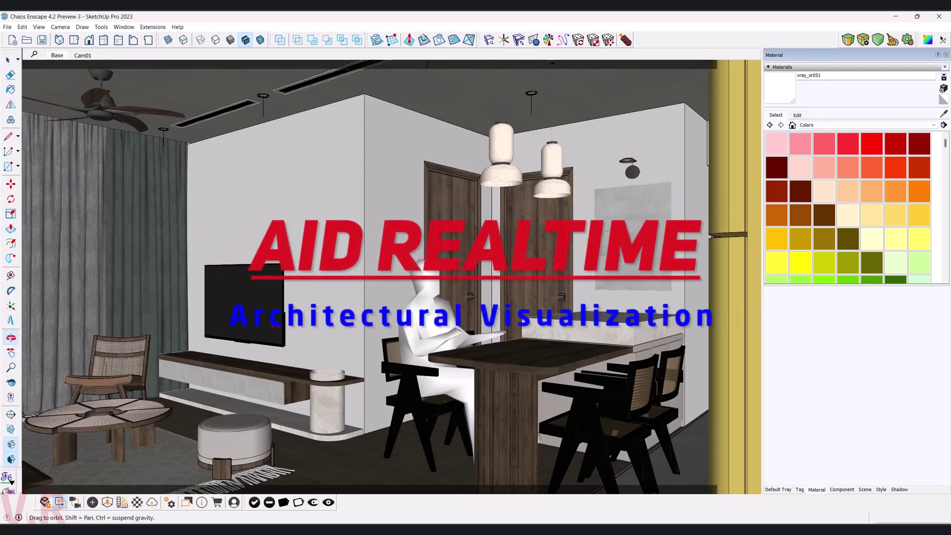
mouse_move(257, 318)
mouse_down()
mouse_move(323, 308)
mouse_move(665, 380)
mouse_move(371, 444)
mouse_up()
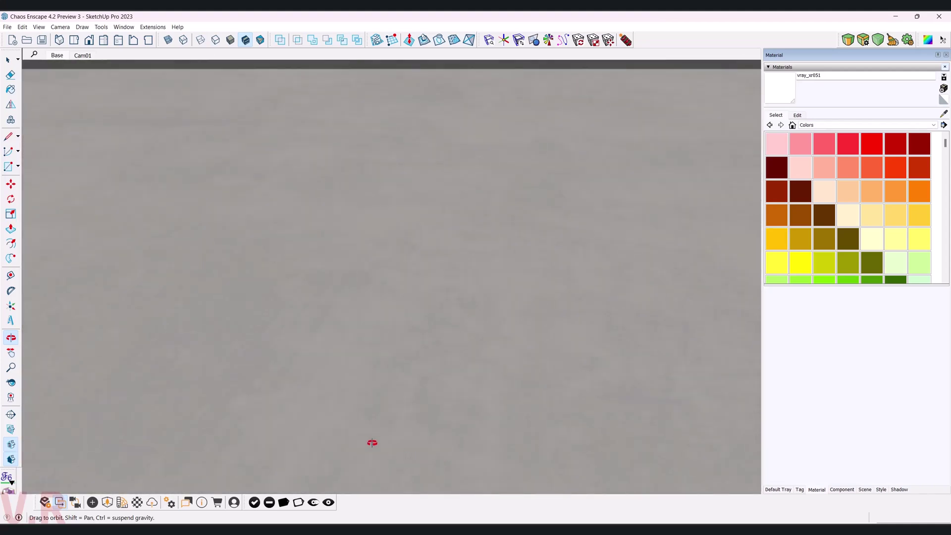
mouse_move(233, 216)
mouse_down()
mouse_move(221, 80)
mouse_move(240, 236)
mouse_move(86, 320)
mouse_move(329, 247)
mouse_move(359, 254)
mouse_move(153, 365)
mouse_move(335, 214)
mouse_move(218, 226)
mouse_up()
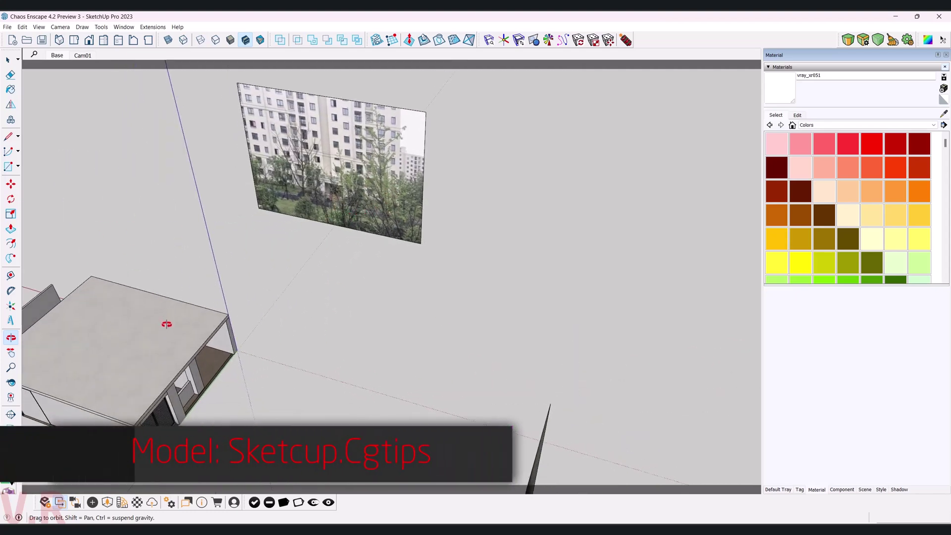
mouse_move(166, 325)
mouse_down()
mouse_move(140, 365)
mouse_move(399, 323)
mouse_move(334, 242)
mouse_move(389, 340)
mouse_move(145, 293)
mouse_move(332, 356)
mouse_move(514, 312)
mouse_move(515, 278)
mouse_move(692, 308)
mouse_move(296, 393)
mouse_move(400, 444)
mouse_move(601, 415)
mouse_move(607, 327)
mouse_move(629, 374)
mouse_move(435, 360)
mouse_move(334, 399)
mouse_move(393, 389)
mouse_move(169, 398)
mouse_move(367, 340)
mouse_up()
Select the building's outer facade group and hide it to expose the interior
key(space)
click(386, 326)
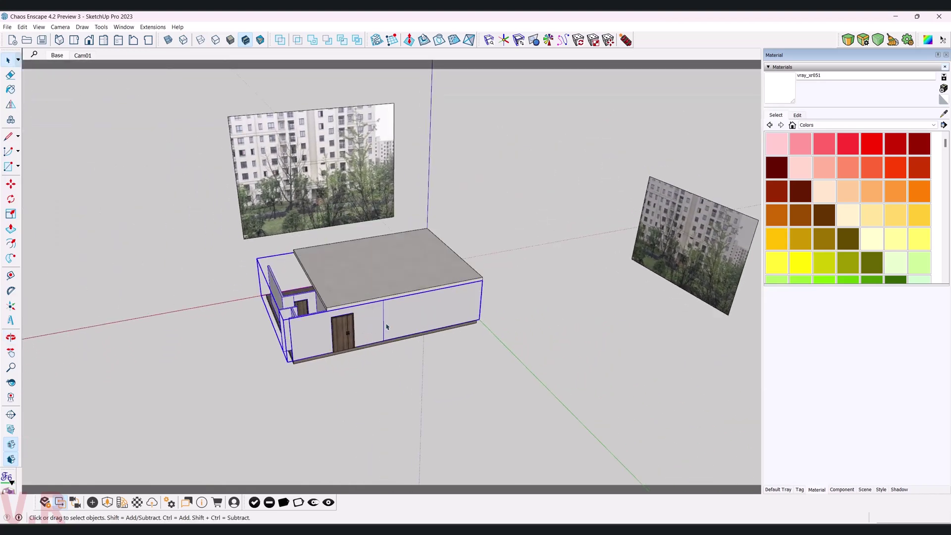
click(395, 407)
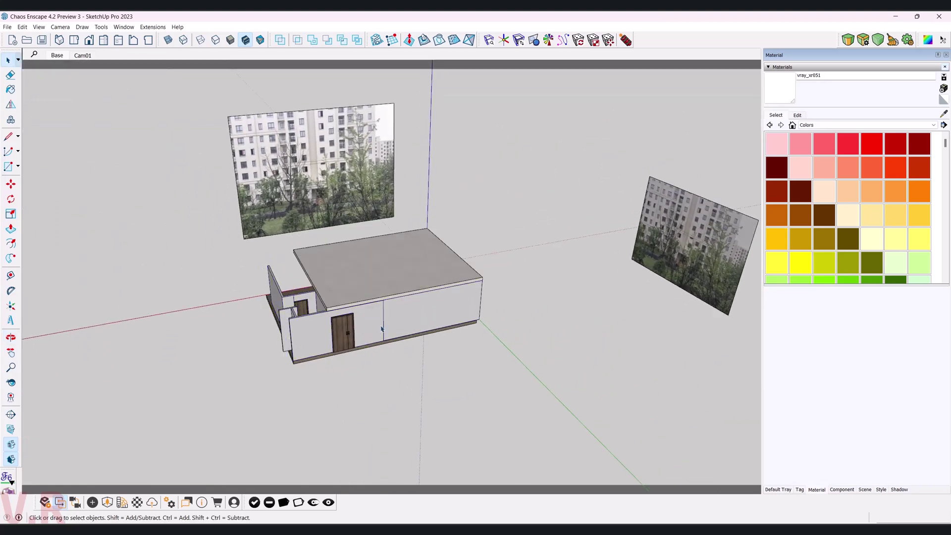
scroll(369, 327, up, 2)
scroll(364, 324, up, 3)
click(359, 321)
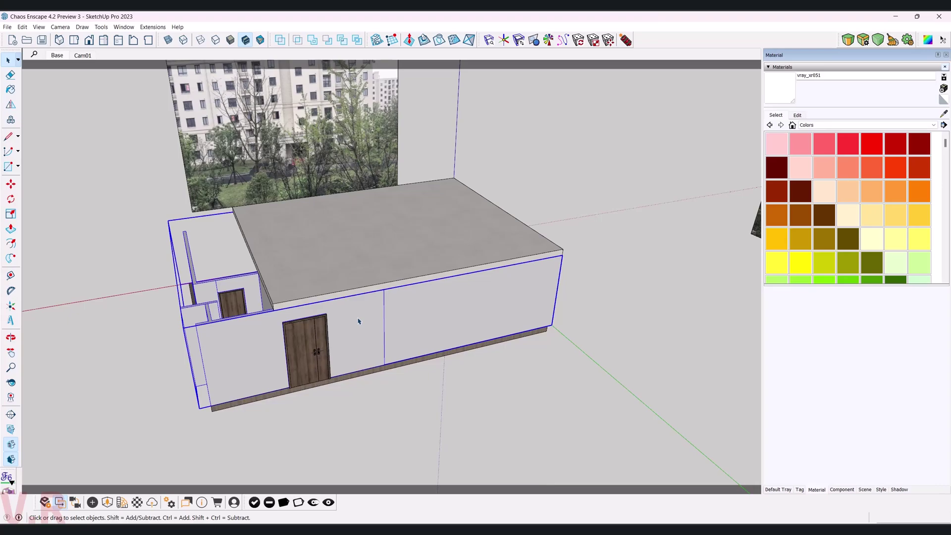
key(Delete)
Orbit inside the apartment to look at the exposed interior
scroll(359, 322, up, 3)
click(11, 338)
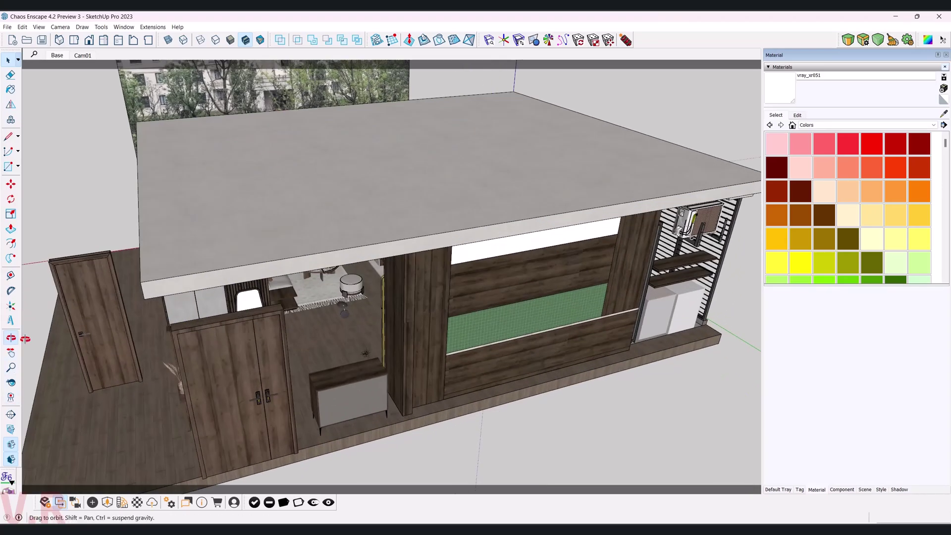
mouse_move(378, 319)
mouse_down()
mouse_move(682, 210)
mouse_move(503, 312)
mouse_up()
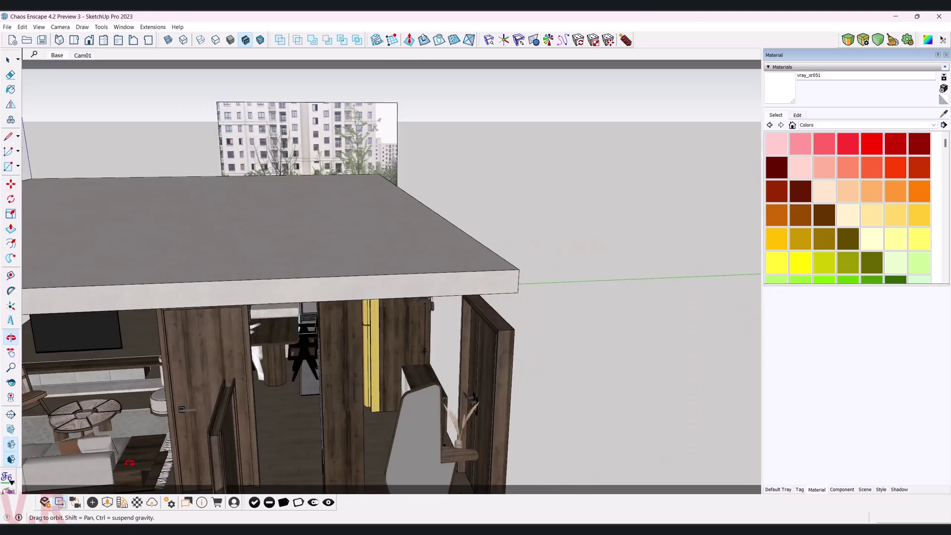
click(57, 55)
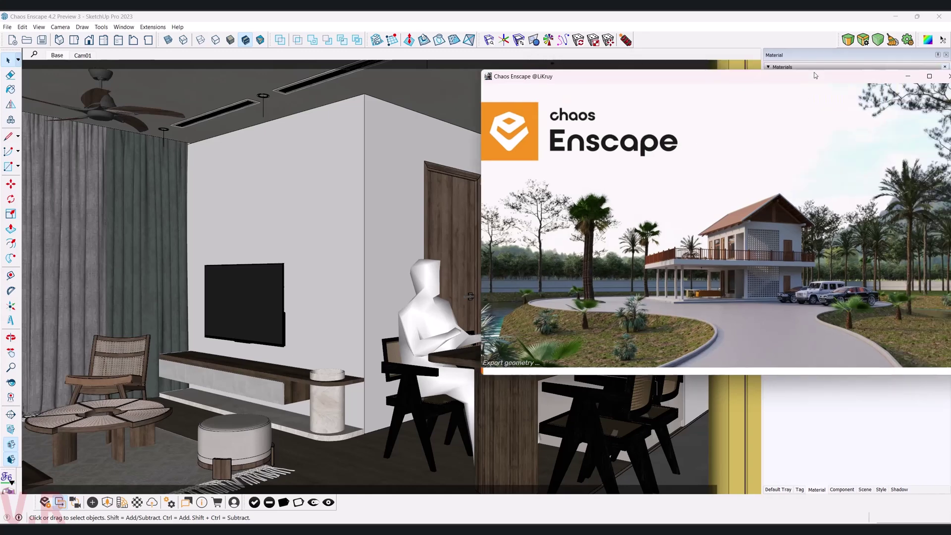
Position the Enscape live render window, change its preview display, and bring up Visual Settings
drag(814, 80, 608, 73)
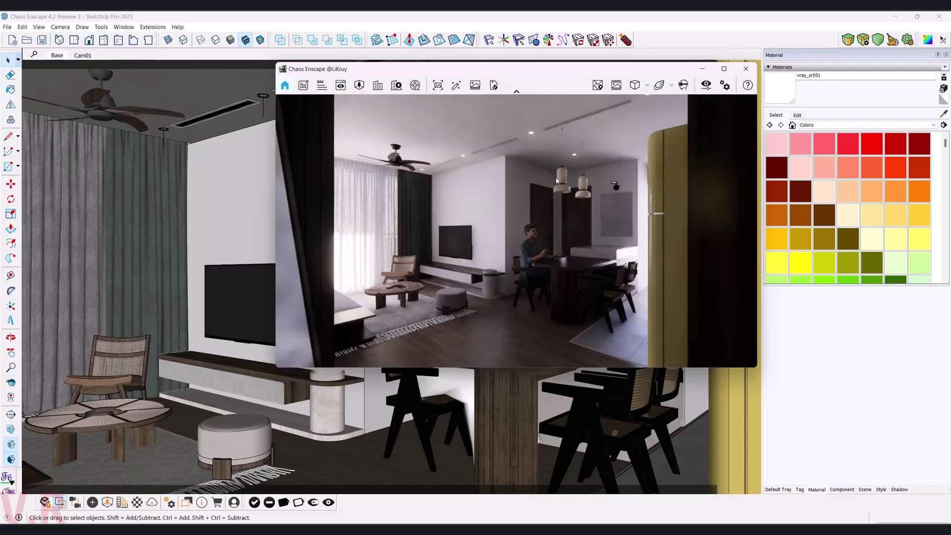
drag(556, 72, 695, 67)
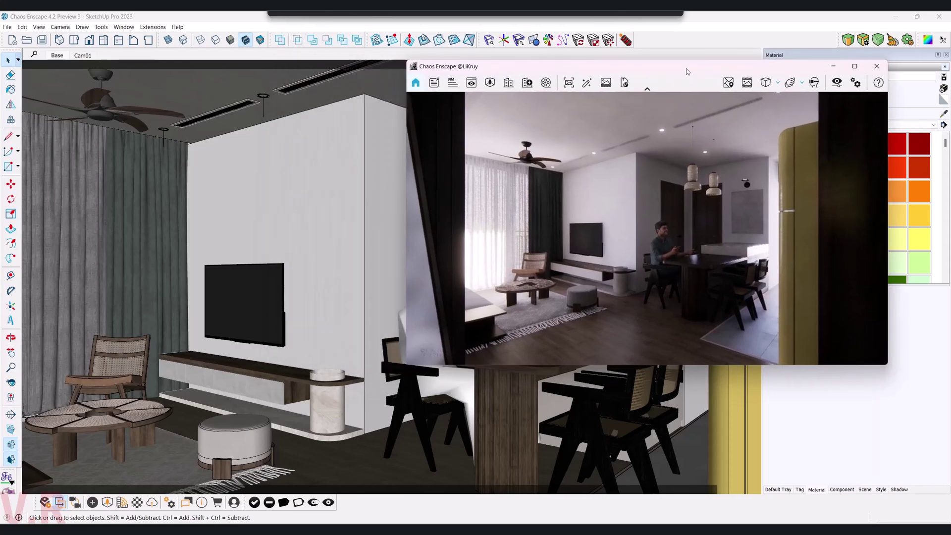
click(754, 82)
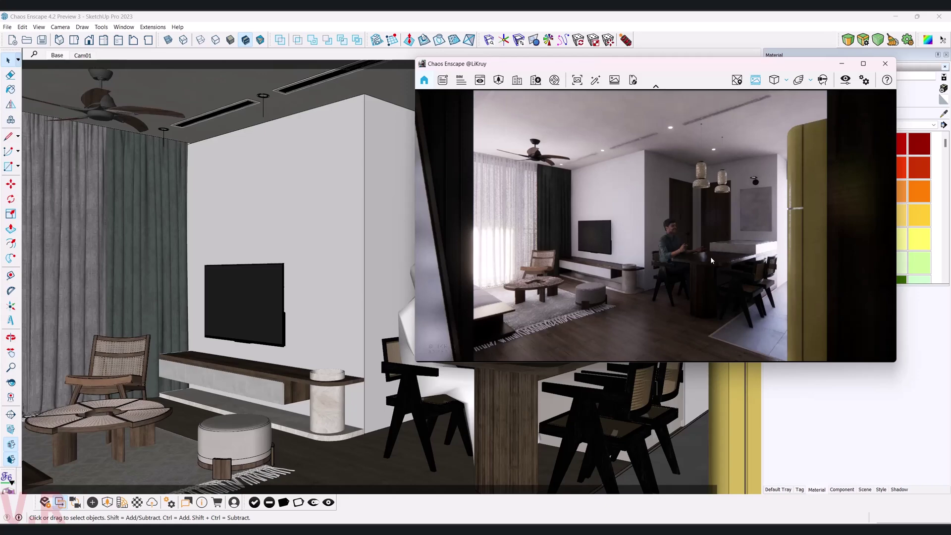
click(848, 82)
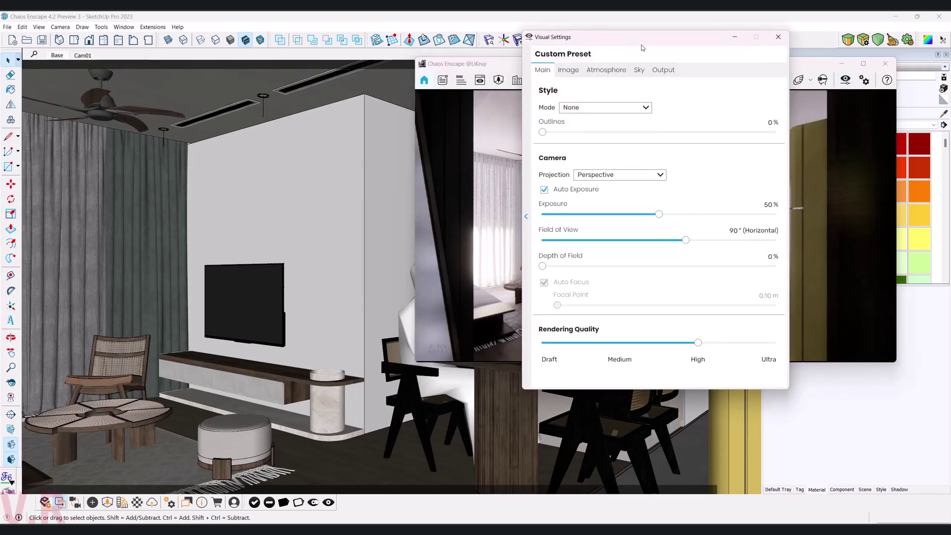
Set Field of View to 75° and arrange the settings and render windows side by side
drag(640, 39, 230, 52)
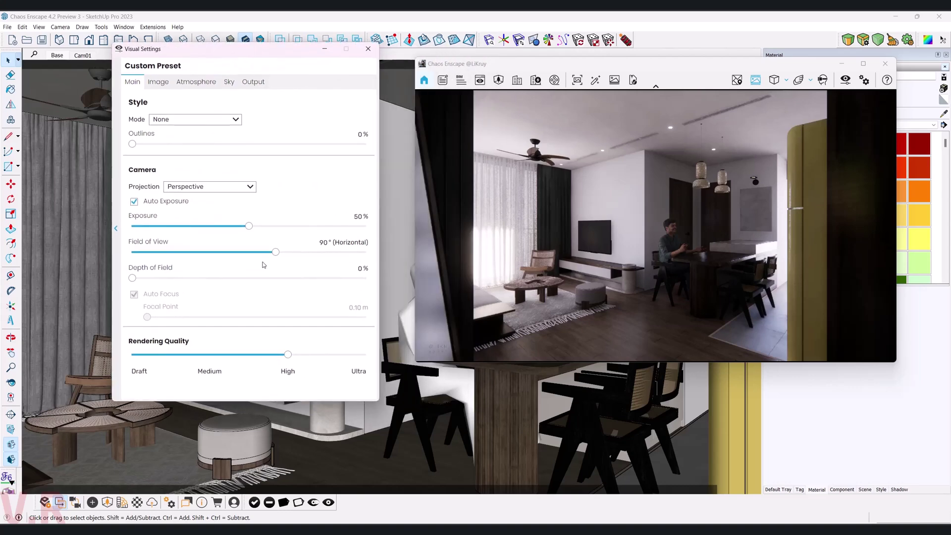
drag(276, 253, 252, 251)
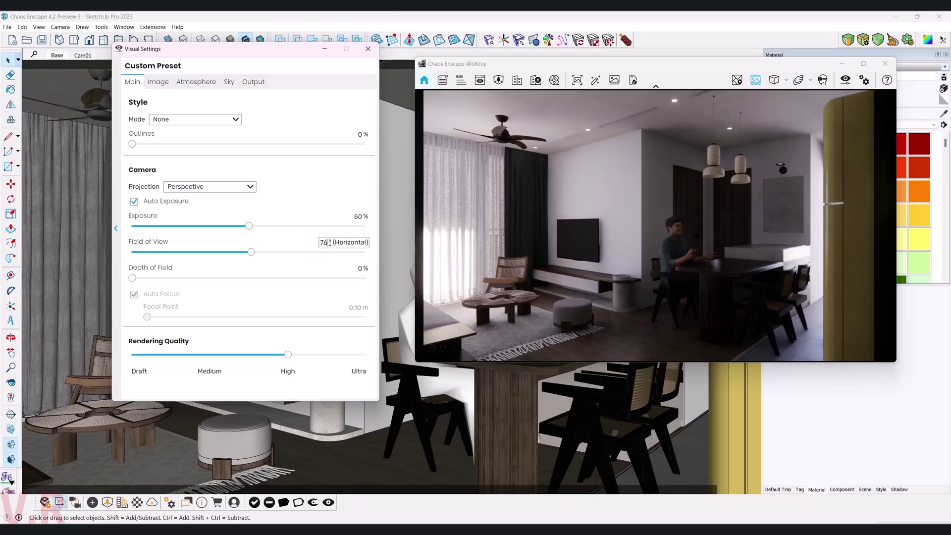
scroll(326, 243, down, 1)
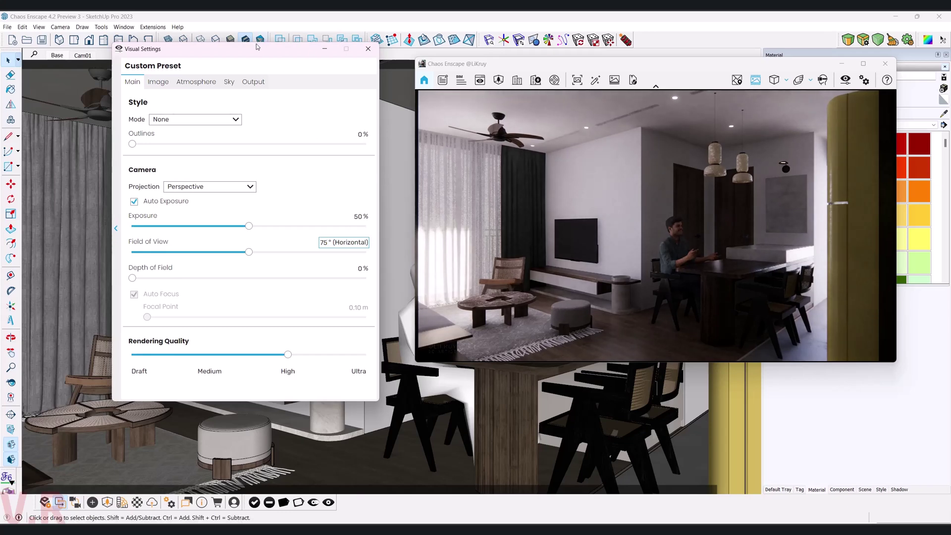
drag(329, 53, 248, 82)
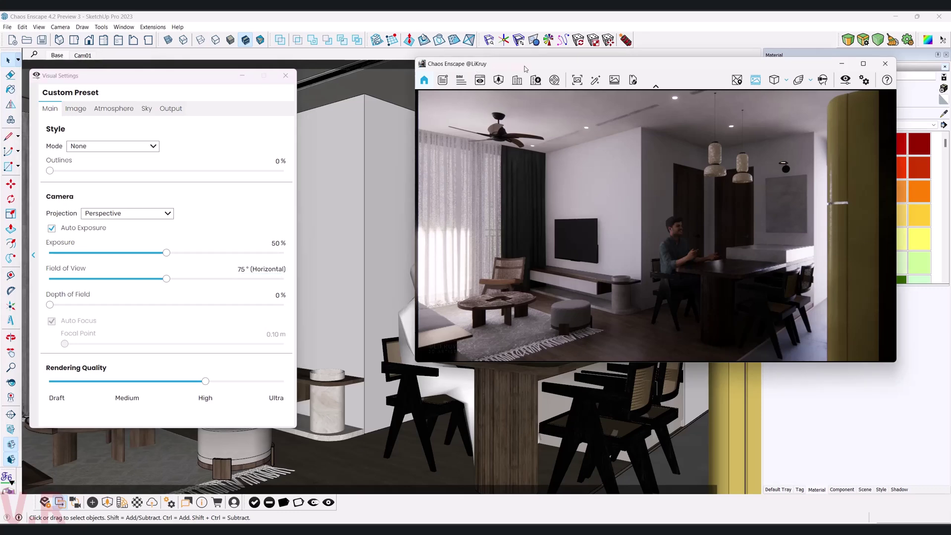
mouse_move(537, 64)
mouse_down()
mouse_move(513, 69)
mouse_move(570, 73)
mouse_up()
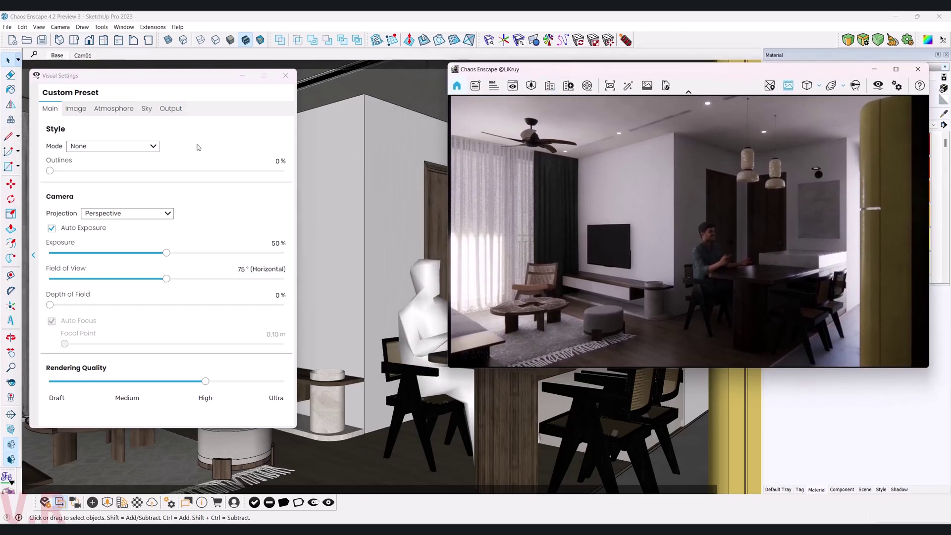
Set Horizon Source to Skybox and load autumn_field_puresky_8k.hdr
click(160, 110)
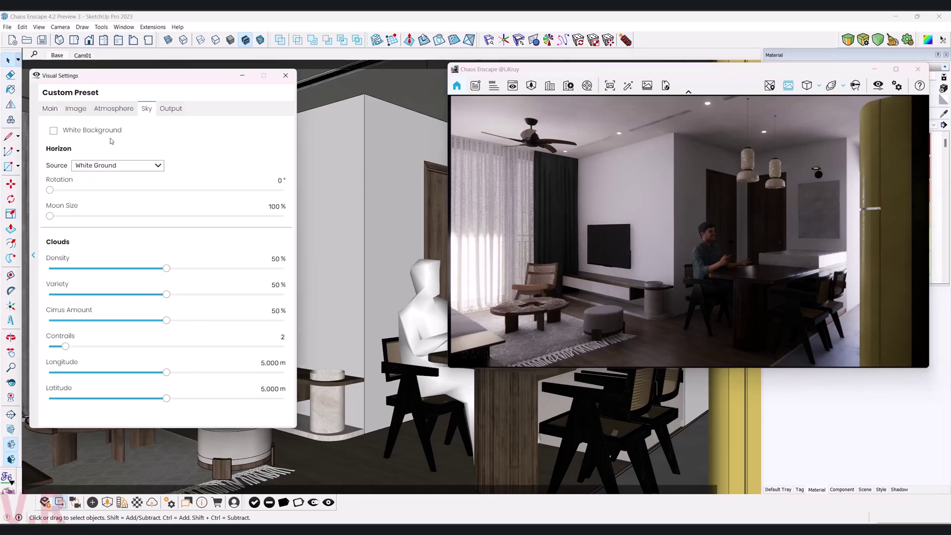
click(90, 168)
click(92, 195)
click(55, 218)
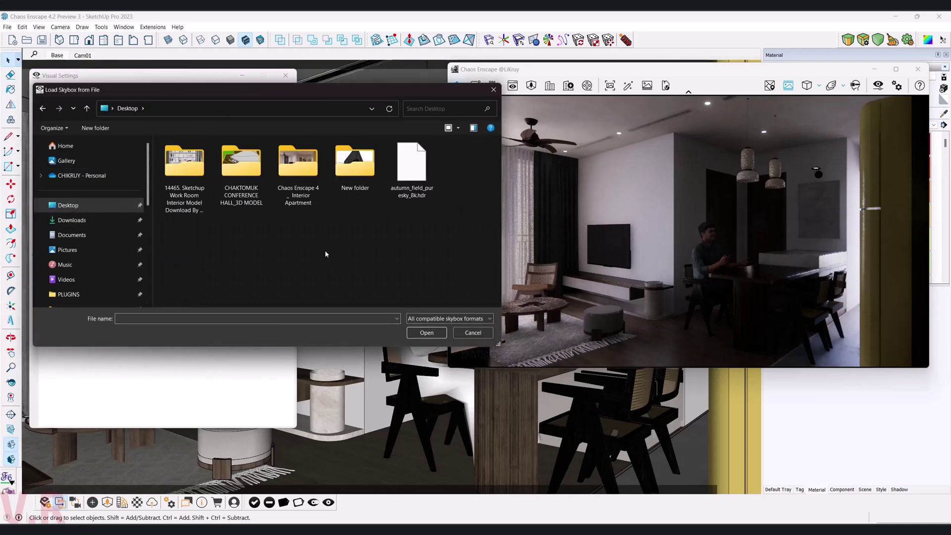
click(412, 168)
click(426, 333)
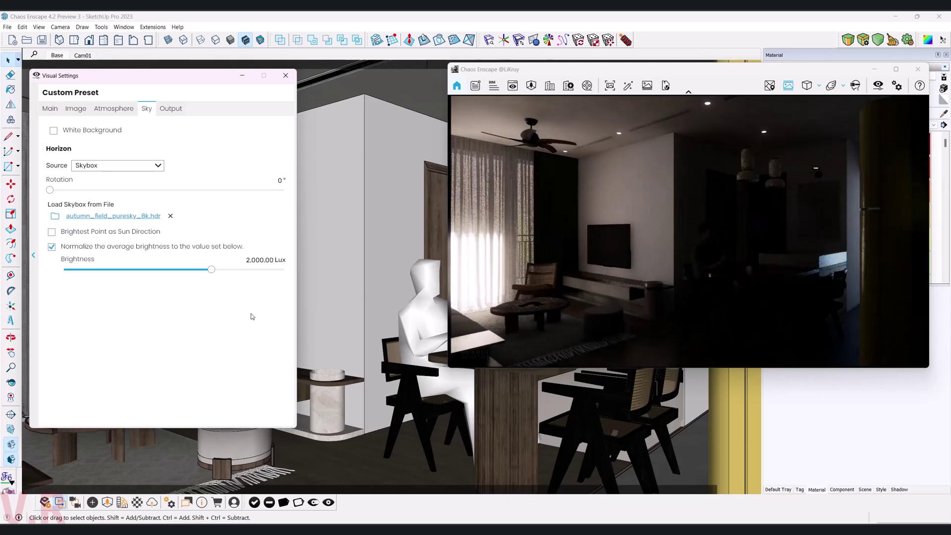
Disable Auto Exposure, use Brightest Point as Sun Direction, and rotate the skybox to 66°
click(47, 109)
click(51, 228)
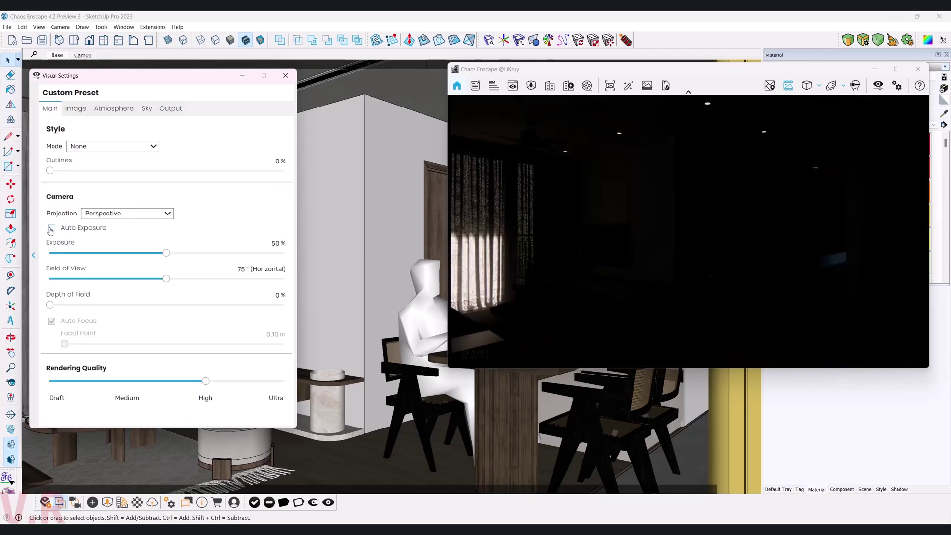
click(147, 110)
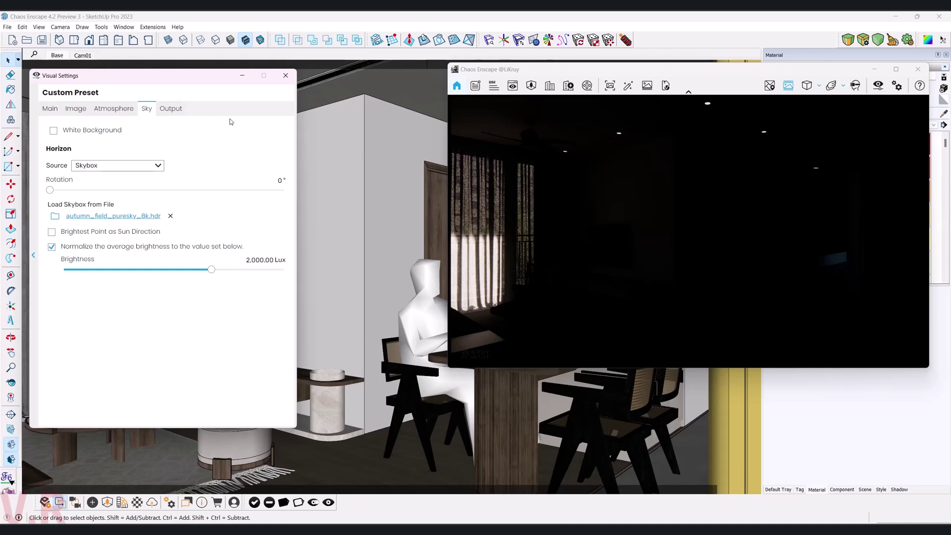
click(52, 232)
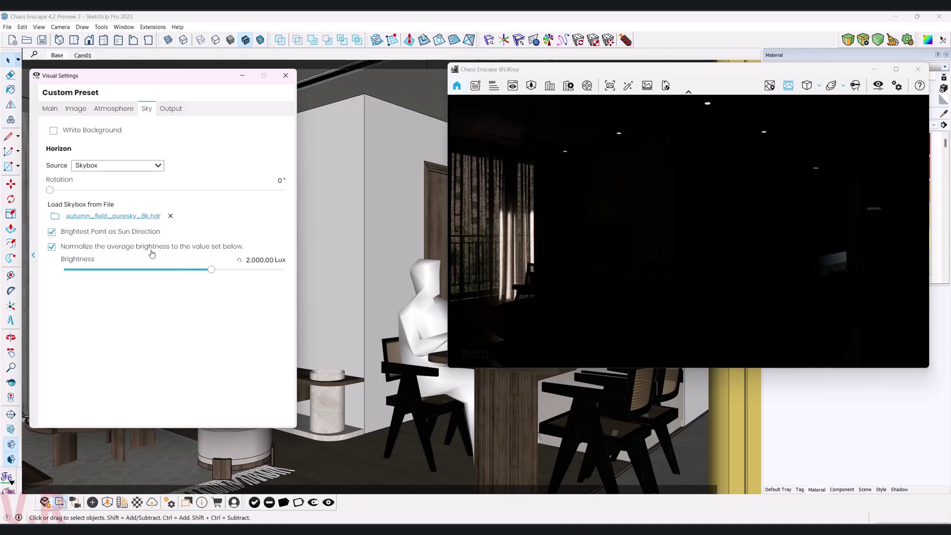
drag(51, 192, 106, 189)
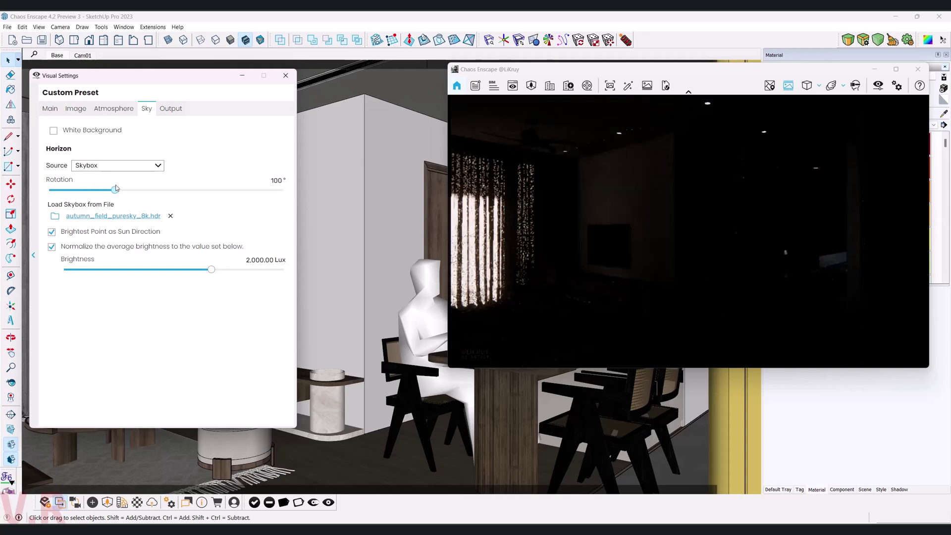
drag(106, 188, 93, 191)
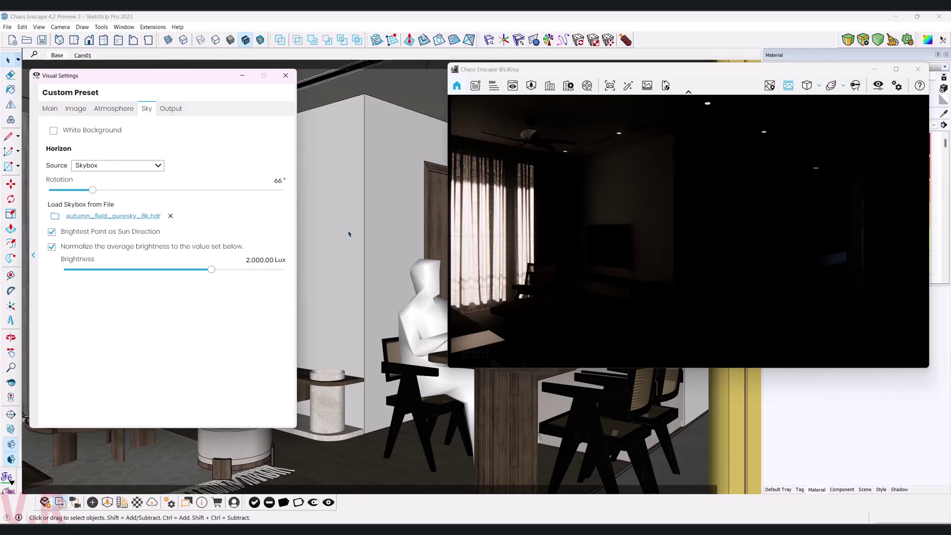
drag(191, 82, 323, 70)
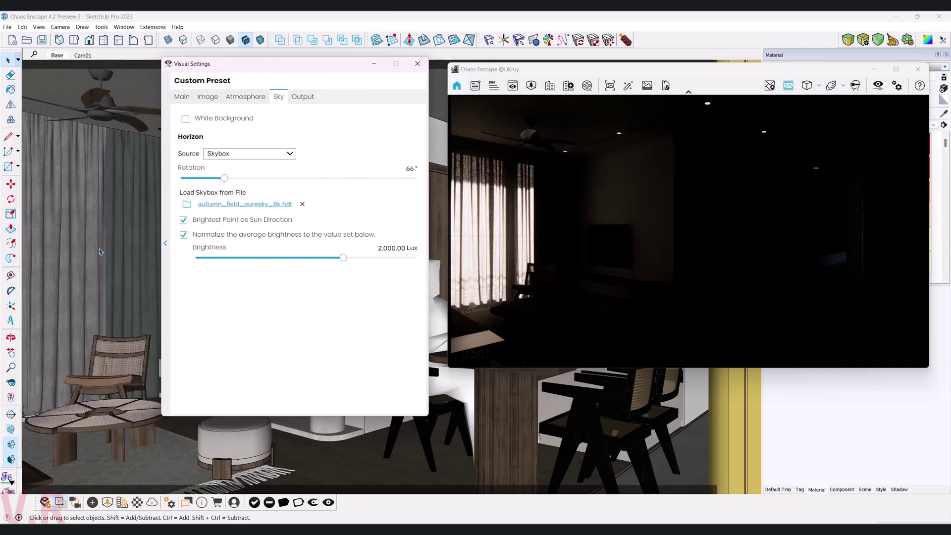
Hide the curtain and rotate the skybox down to about 35° to shift the sunlight
key(Delete)
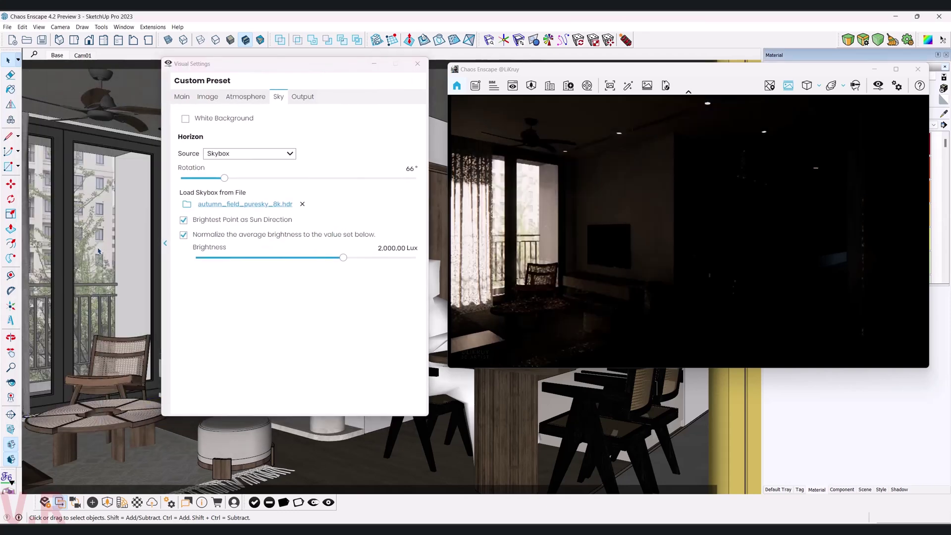
drag(315, 70, 192, 98)
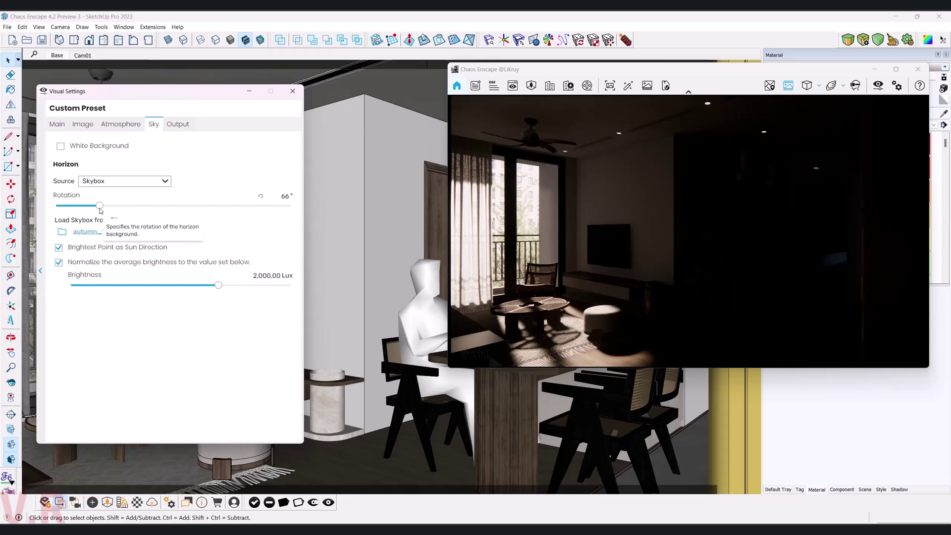
mouse_move(100, 205)
mouse_down()
mouse_move(114, 205)
mouse_move(83, 207)
mouse_up()
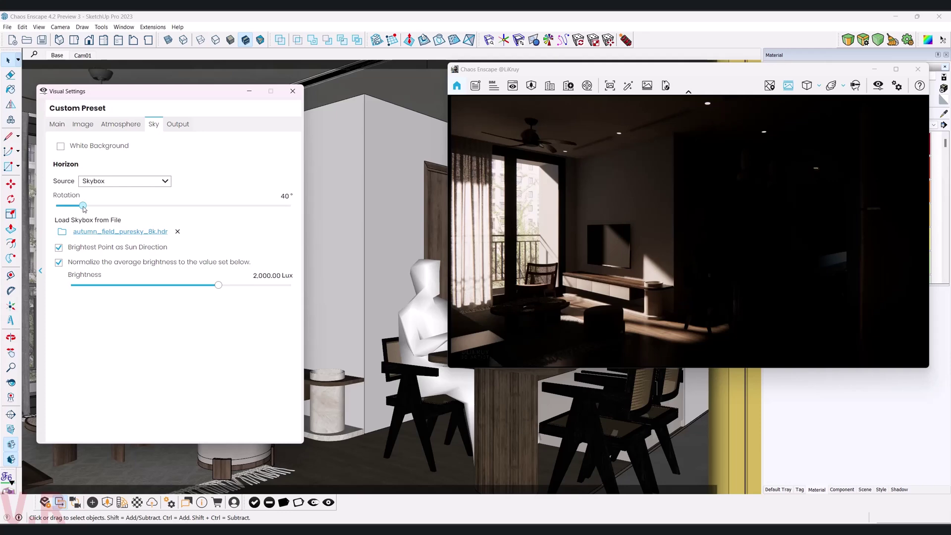
drag(84, 208, 81, 209)
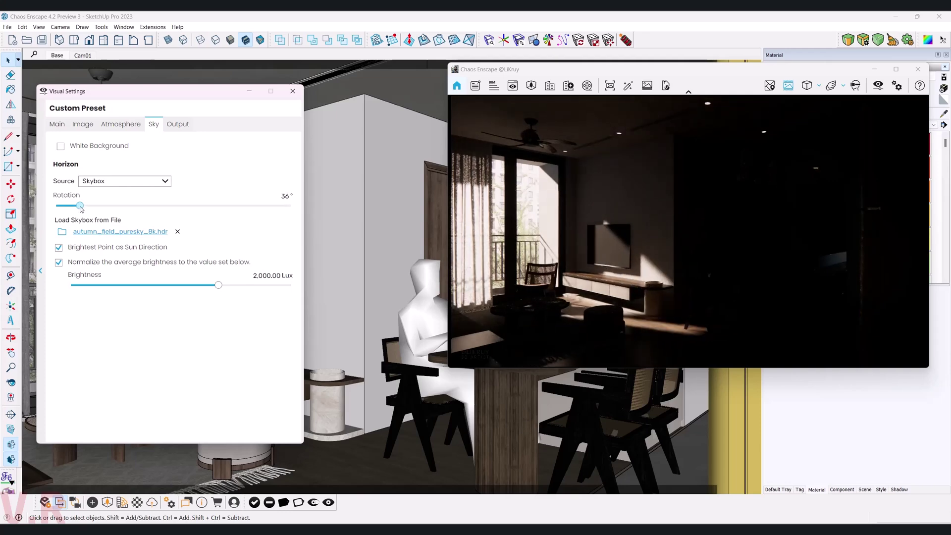
click(290, 199)
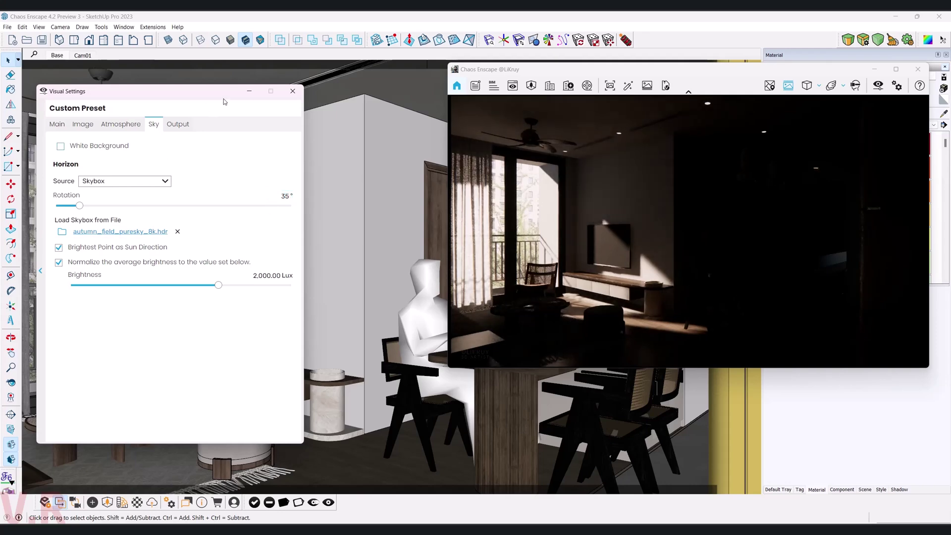
Switch to the Base scene so the curtains reappear over the windows
mouse_move(224, 102)
mouse_down()
mouse_move(224, 171)
mouse_move(286, 261)
mouse_up()
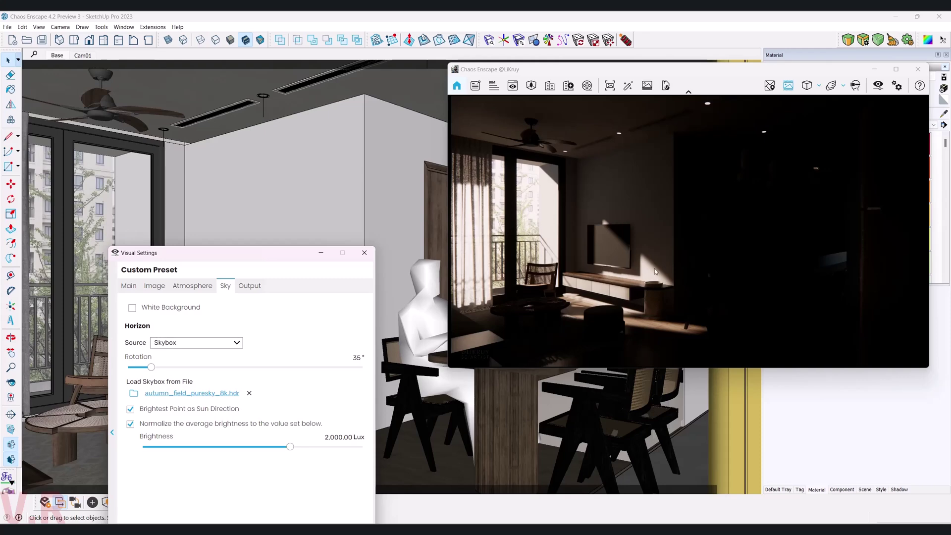
click(54, 55)
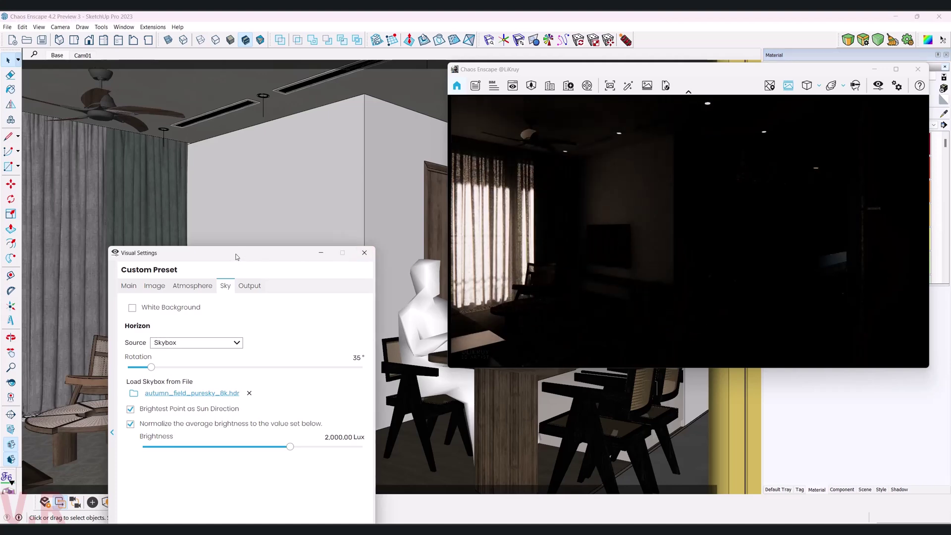
mouse_move(235, 257)
mouse_down()
mouse_move(279, 85)
mouse_move(176, 104)
mouse_up()
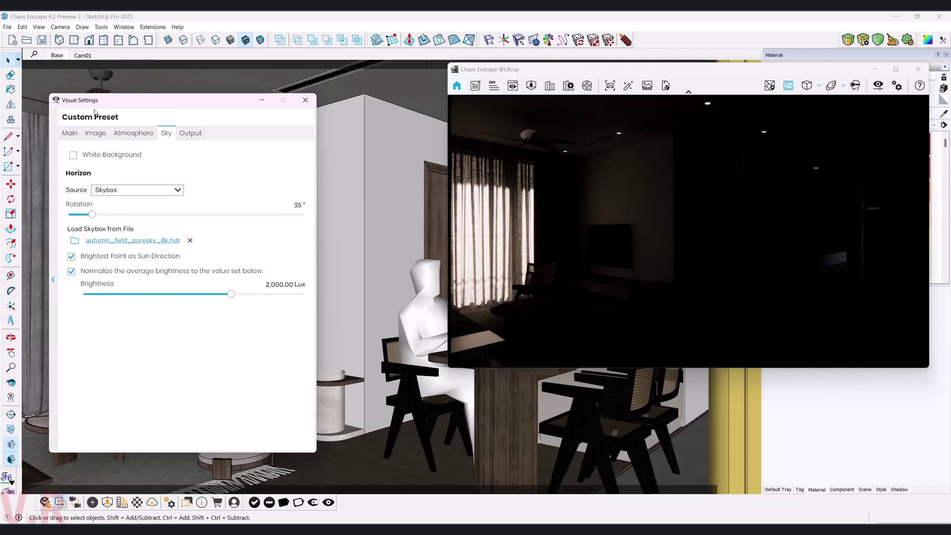
Raise the camera Exposure on the Main tab from 50% to 61%
mouse_move(94, 111)
mouse_down()
mouse_move(204, 96)
mouse_move(122, 92)
mouse_up()
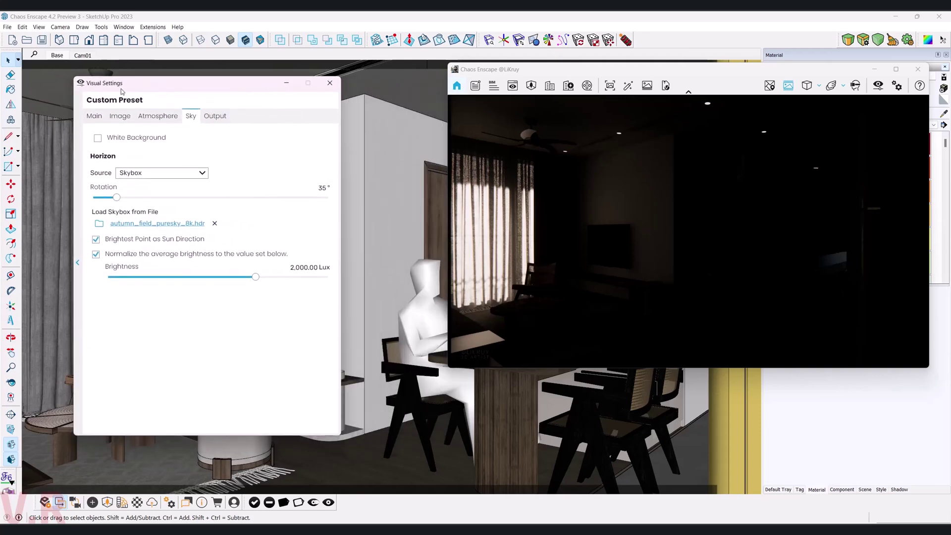
click(94, 117)
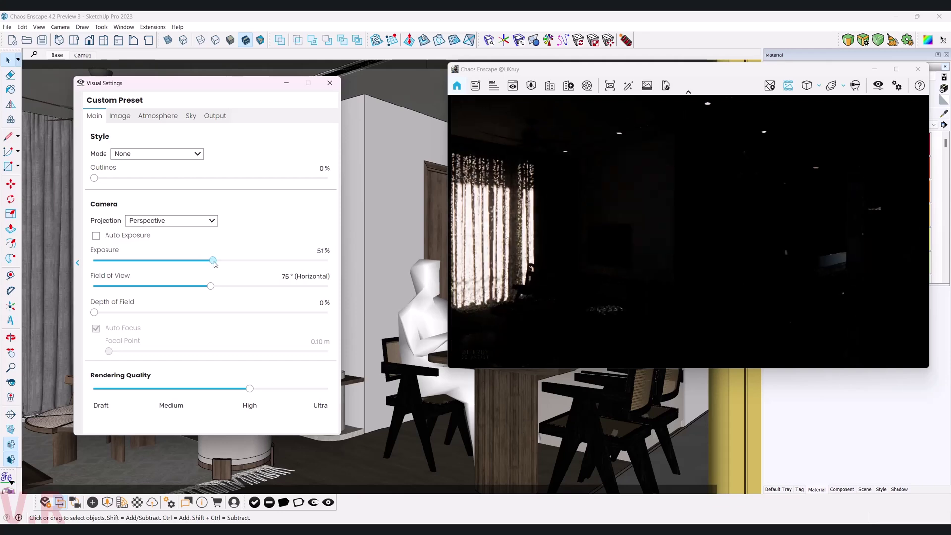
drag(211, 261, 228, 261)
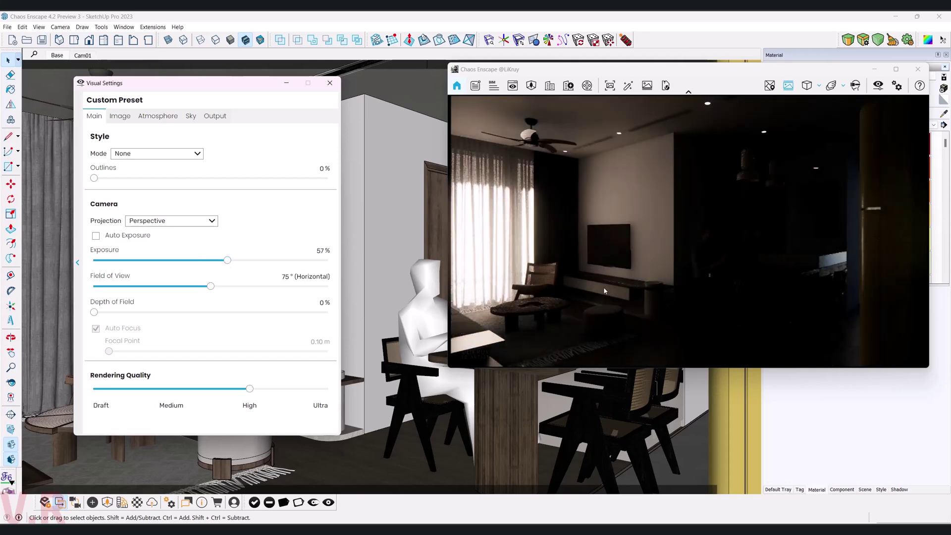
click(229, 261)
drag(229, 261, 236, 261)
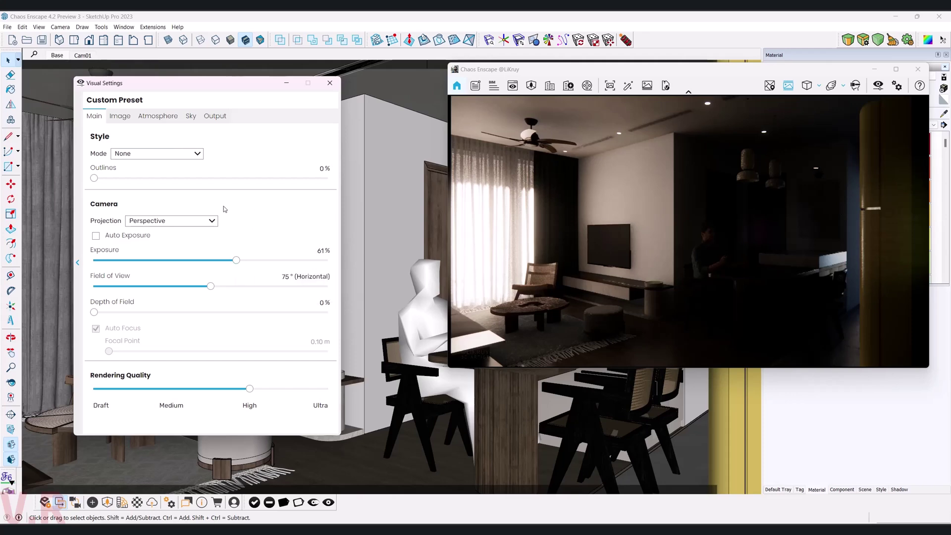
click(198, 119)
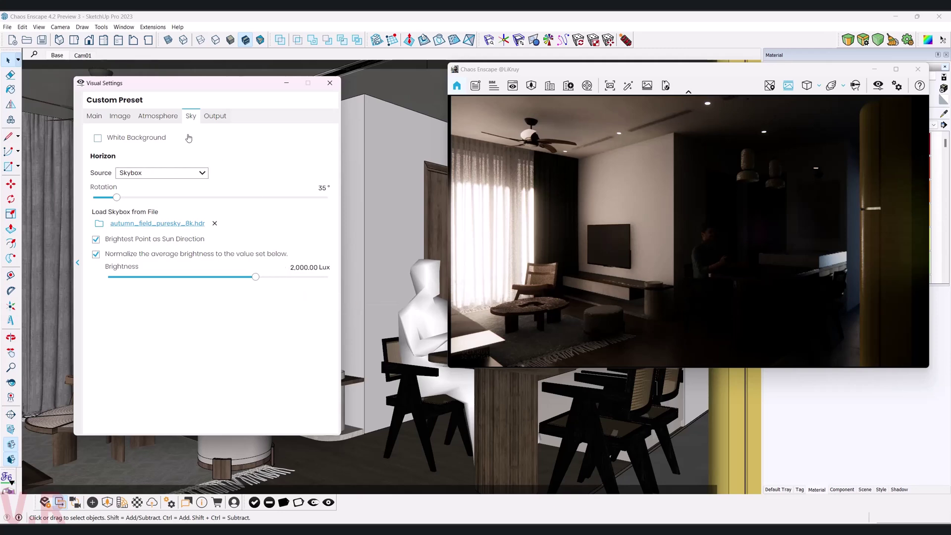
Lower Sun Brightness from 80% to 30% and raise Exposure to 66%
click(124, 121)
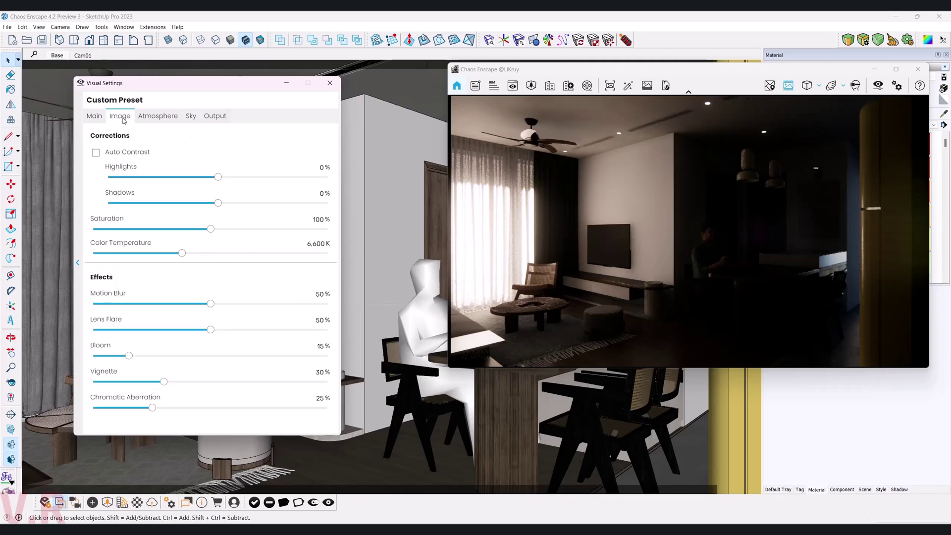
click(148, 118)
drag(132, 241, 112, 241)
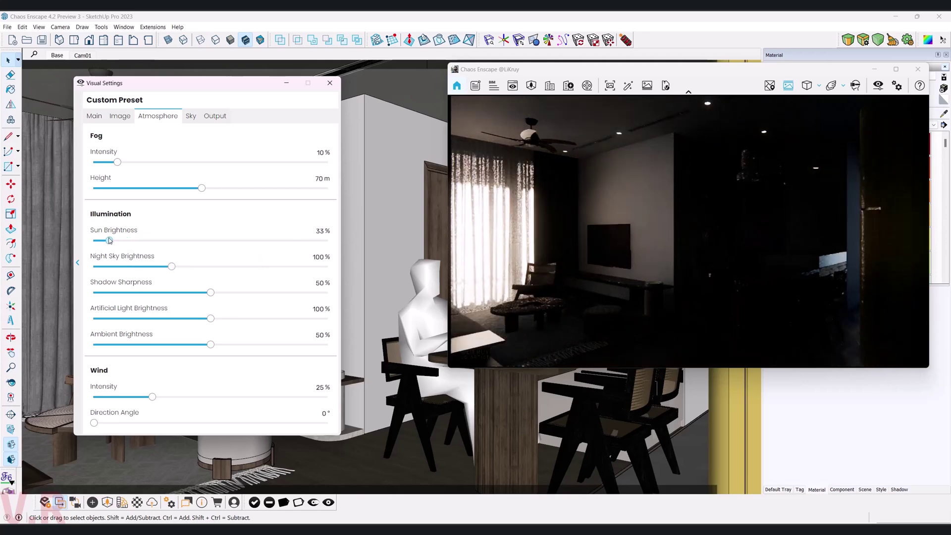
drag(113, 241, 94, 242)
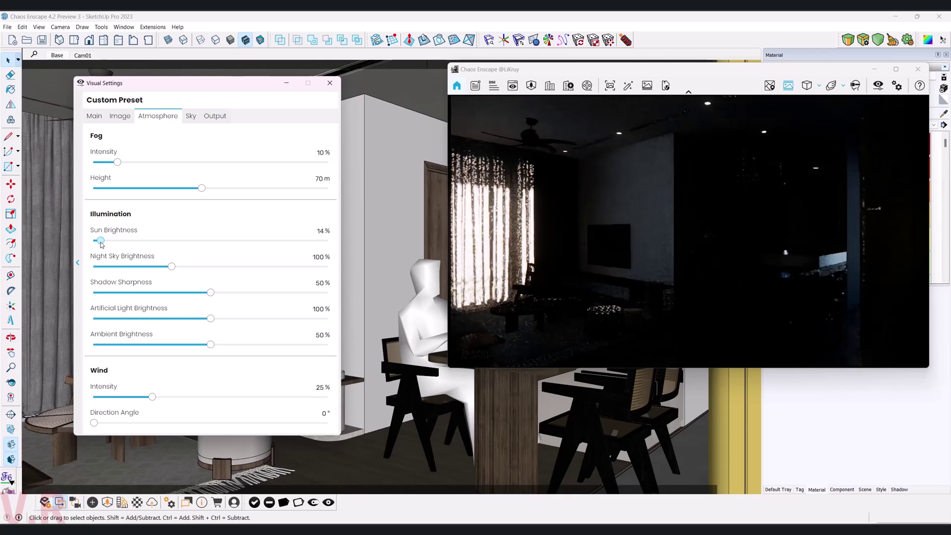
click(94, 117)
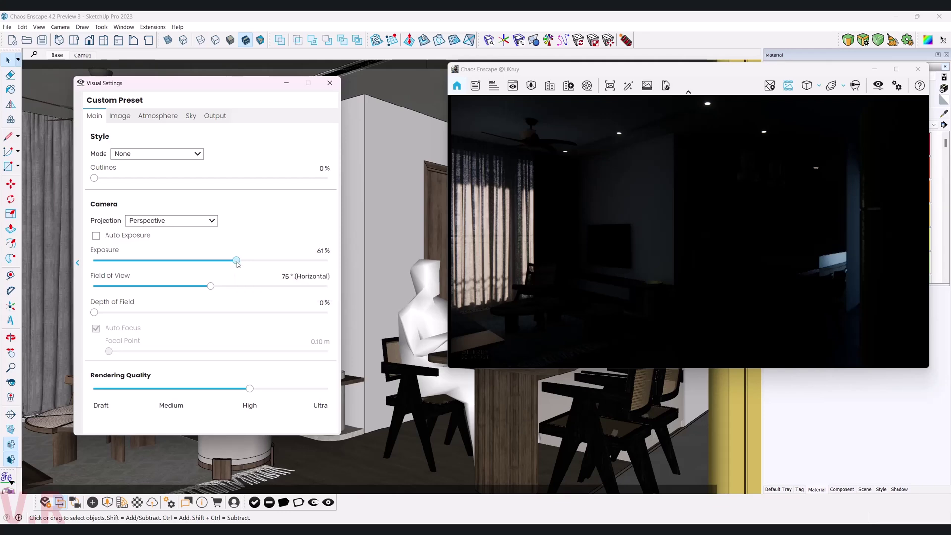
drag(233, 262, 250, 266)
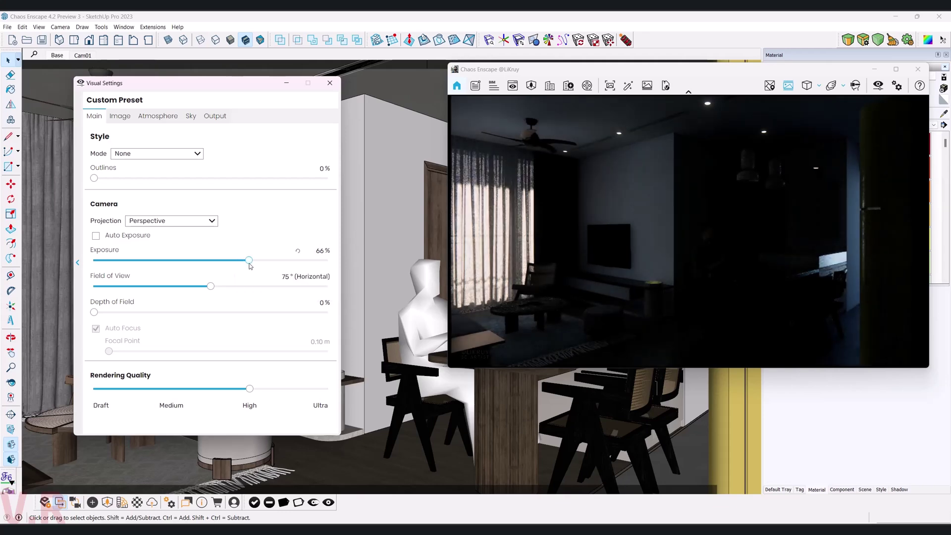
Set Sun Brightness to exactly 5%
click(151, 118)
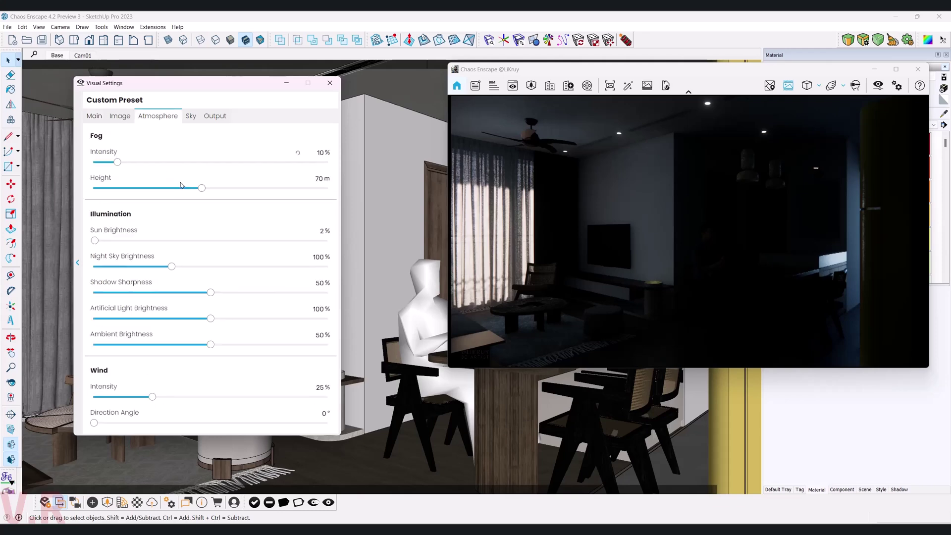
drag(95, 241, 97, 241)
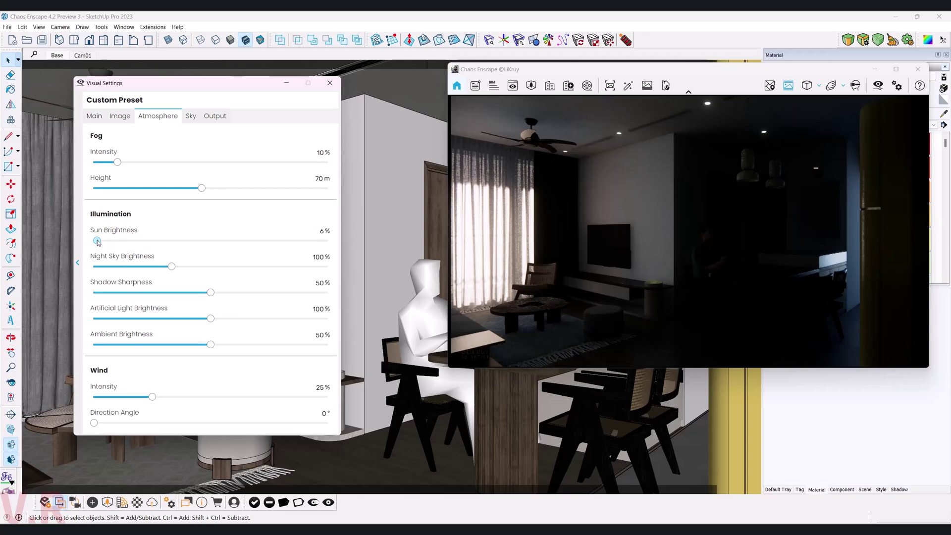
drag(98, 241, 94, 241)
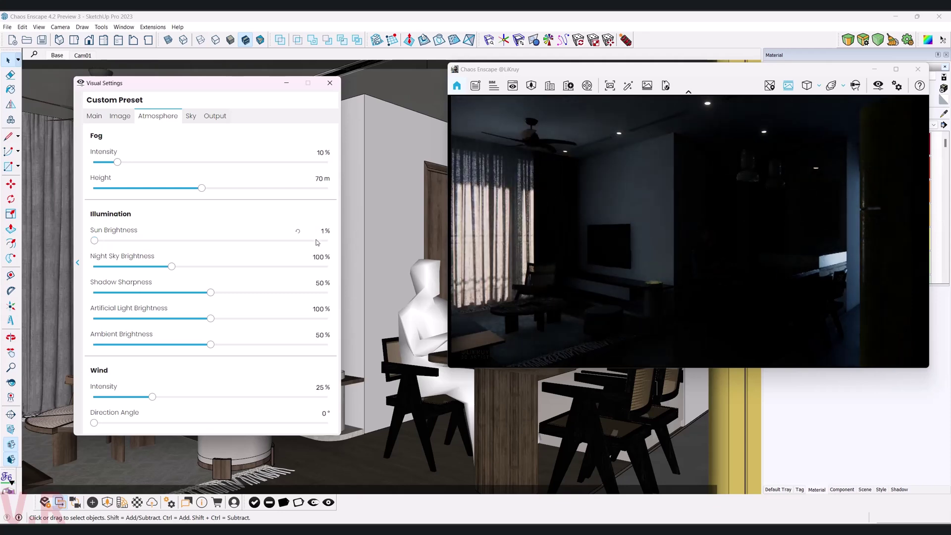
click(333, 231)
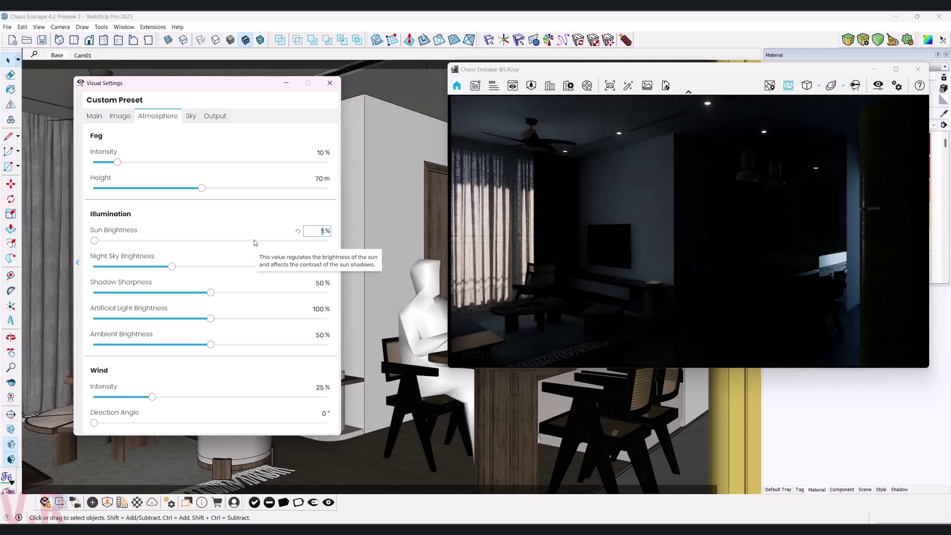
text(5)
key(Return)
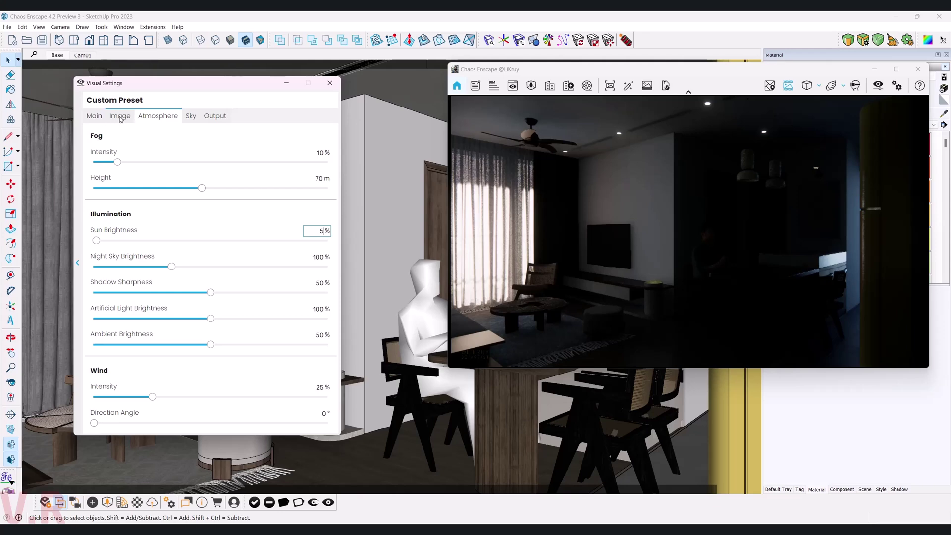
Set Saturation to 101% and Color Temperature to 5000 K
click(121, 117)
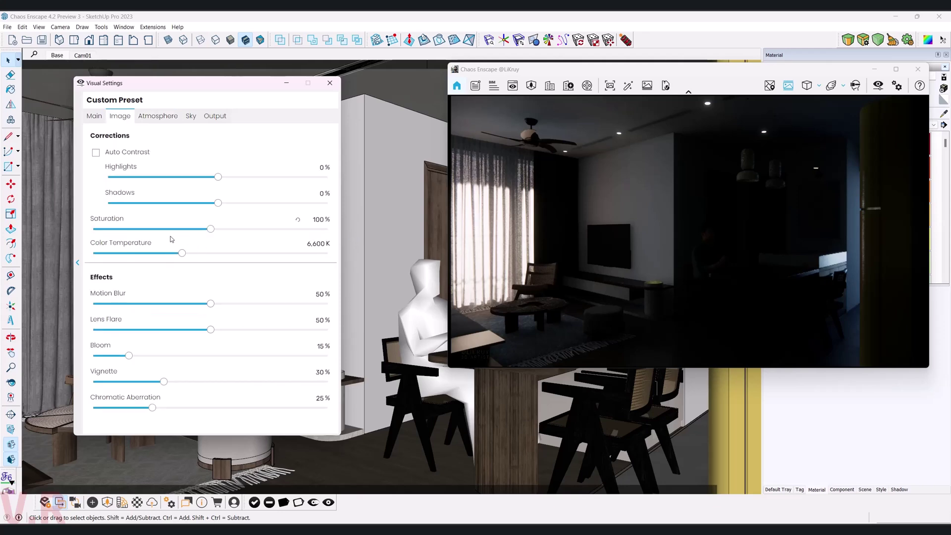
mouse_move(210, 229)
mouse_down()
mouse_move(123, 235)
mouse_move(253, 224)
mouse_up()
mouse_move(182, 253)
mouse_down()
mouse_move(103, 254)
mouse_move(189, 259)
mouse_move(161, 261)
mouse_up()
drag(308, 245, 324, 245)
text(5000)
key(Return)
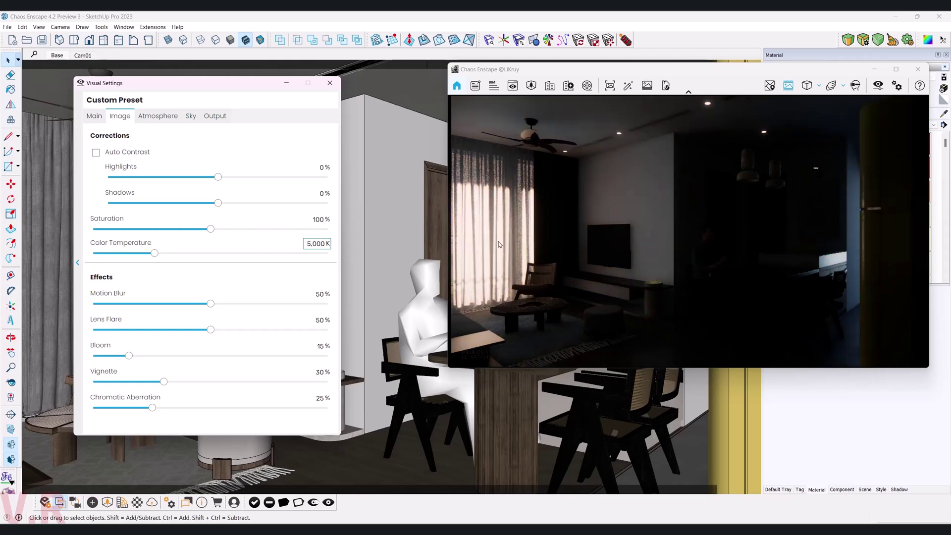
Drop Sun Brightness to 1%
click(95, 116)
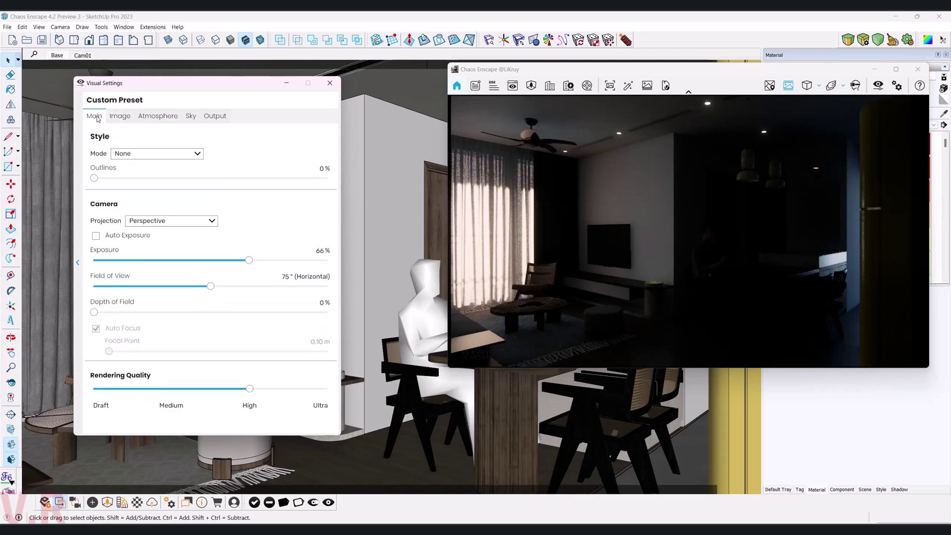
click(155, 119)
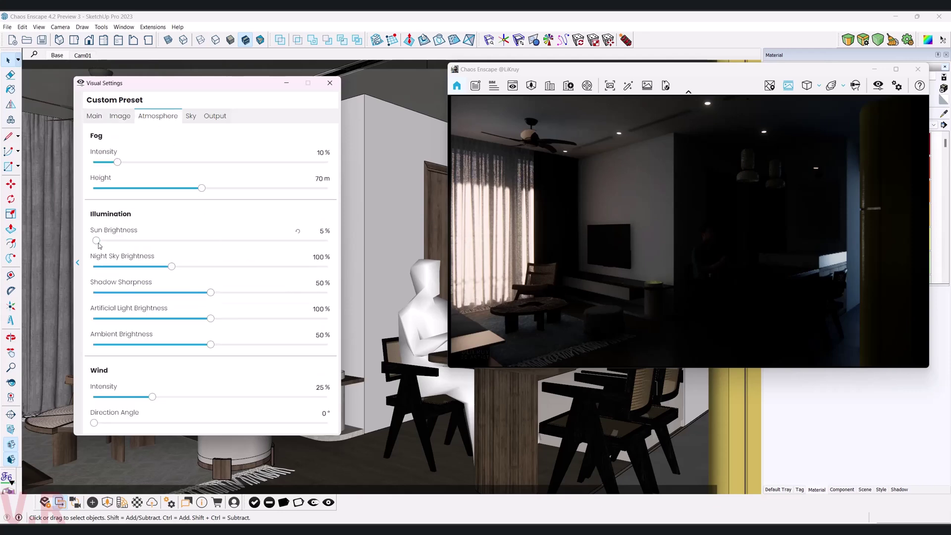
drag(97, 244, 94, 243)
click(328, 233)
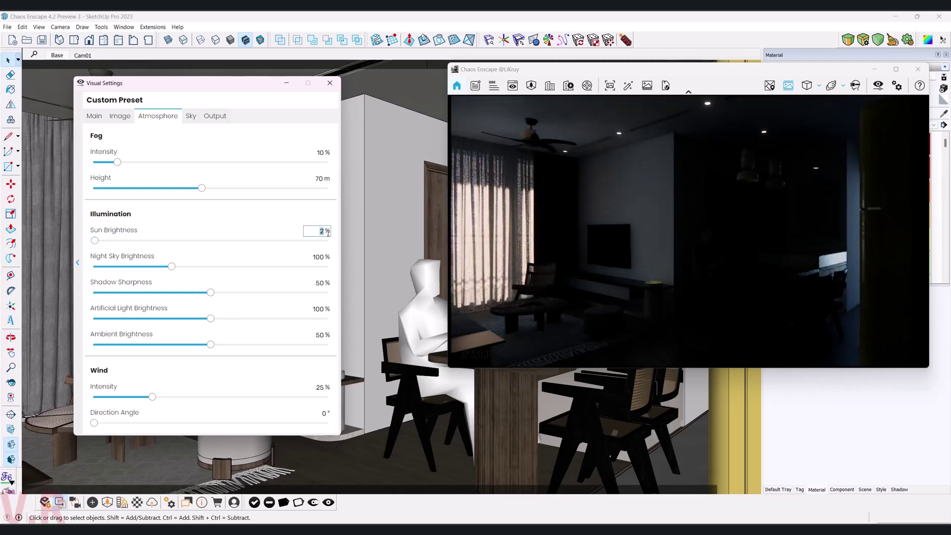
text(1)
key(Return)
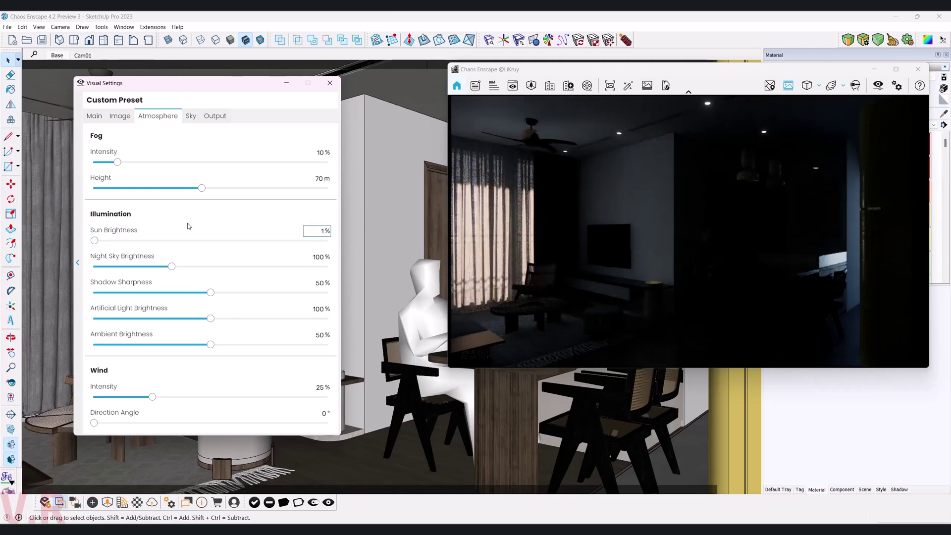
Set camera Exposure to 70%
click(95, 119)
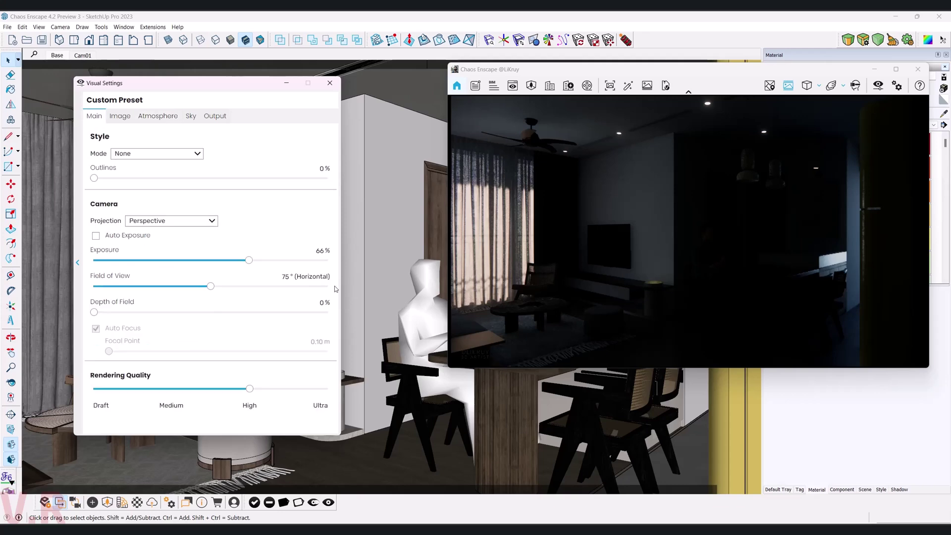
drag(249, 260, 254, 261)
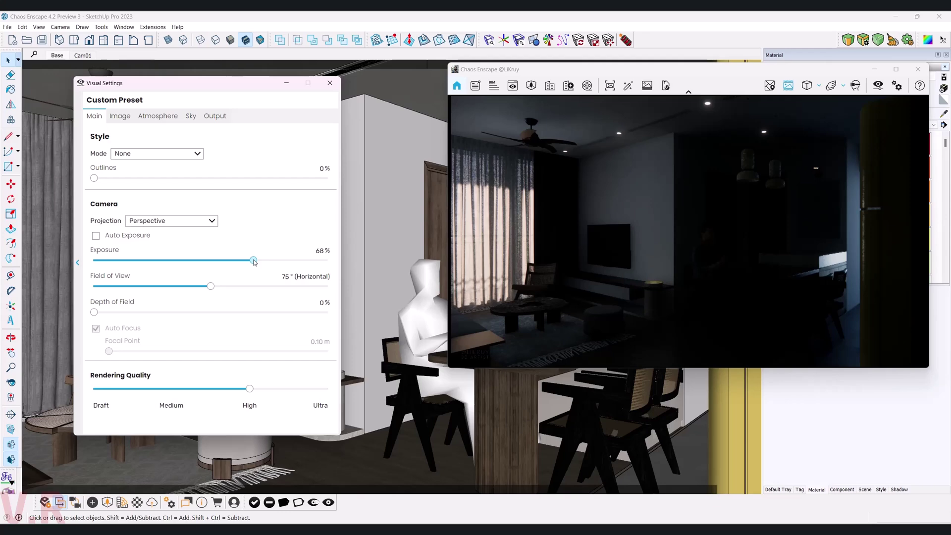
drag(254, 261, 259, 261)
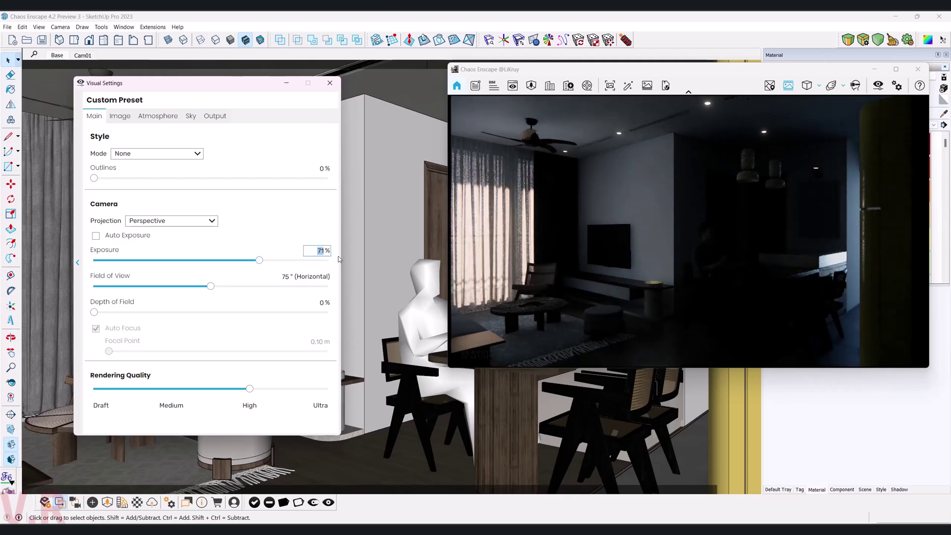
key(Down)
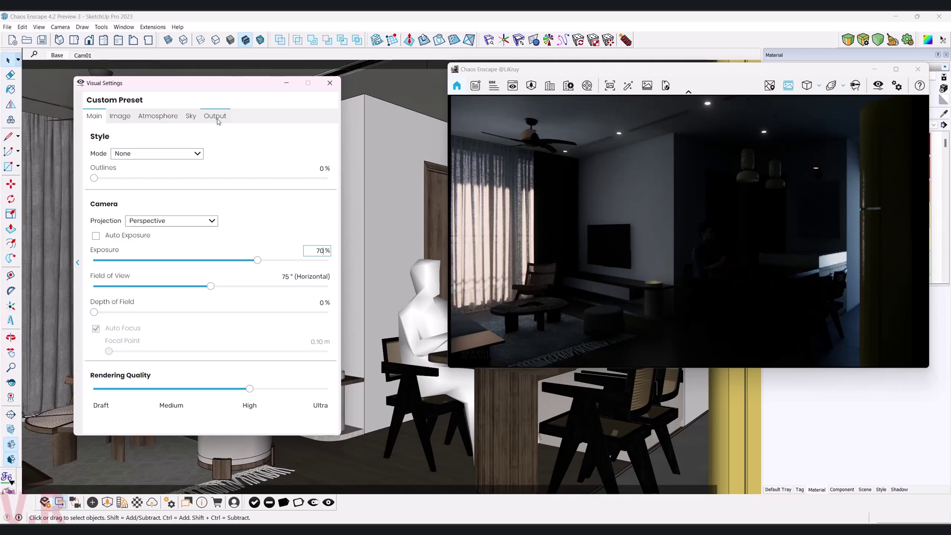
Set Sky Brightness to 1800 Lux
click(192, 120)
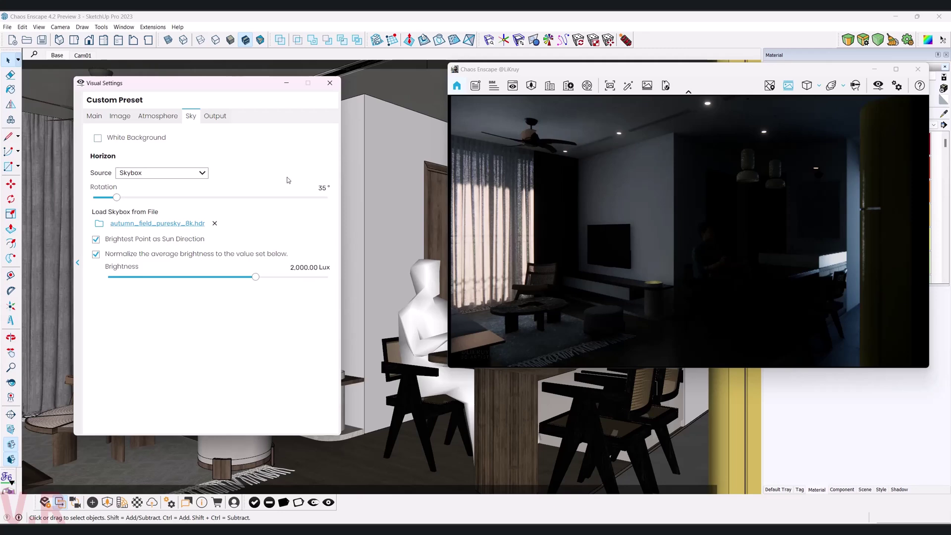
drag(256, 277, 244, 278)
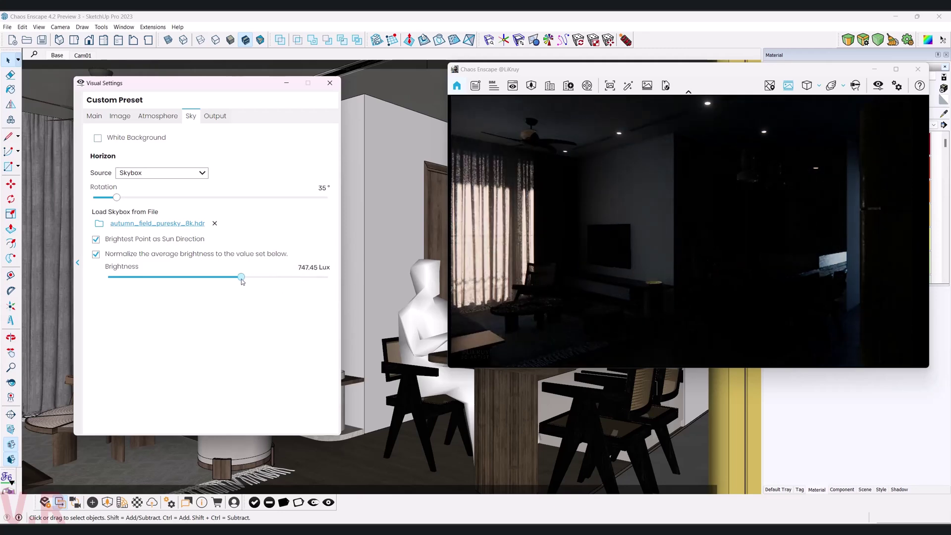
drag(243, 281, 259, 286)
double_click(311, 267)
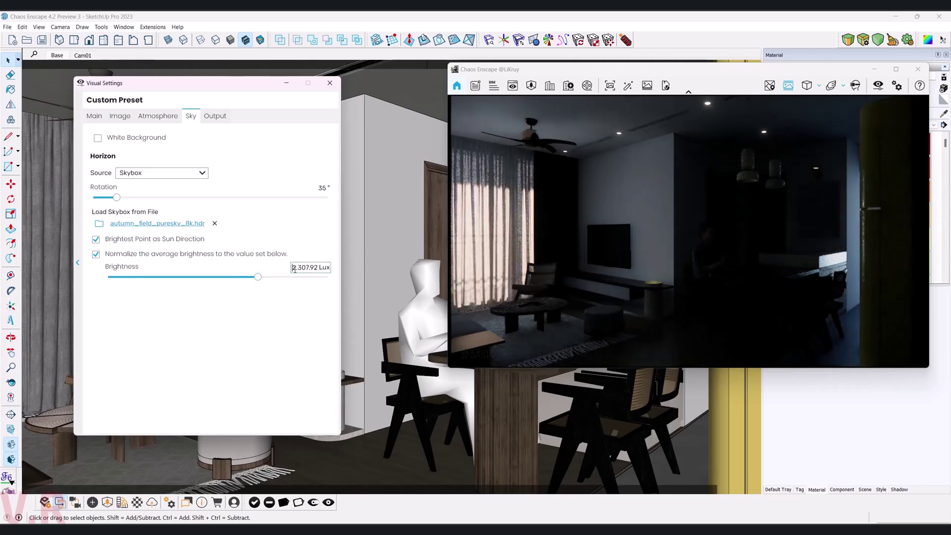
text(18000)
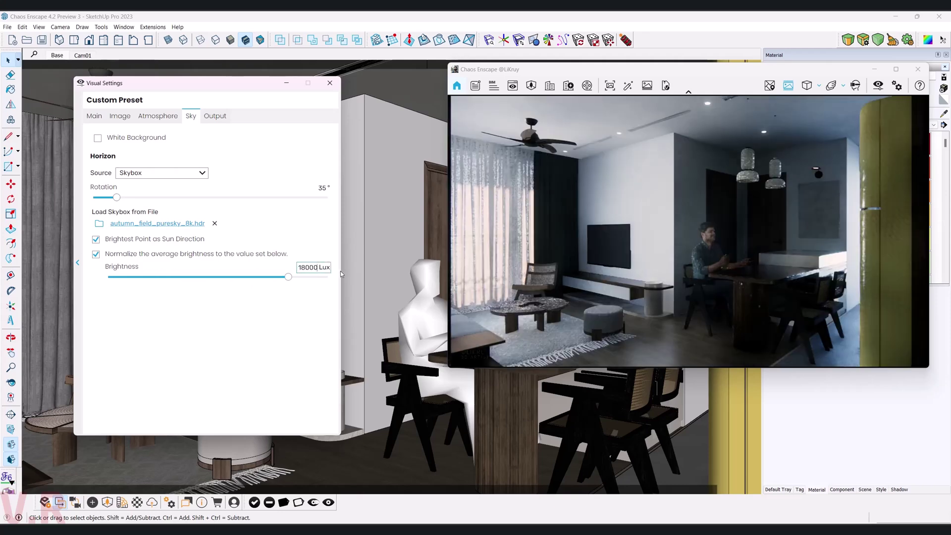
key(BackSpace)
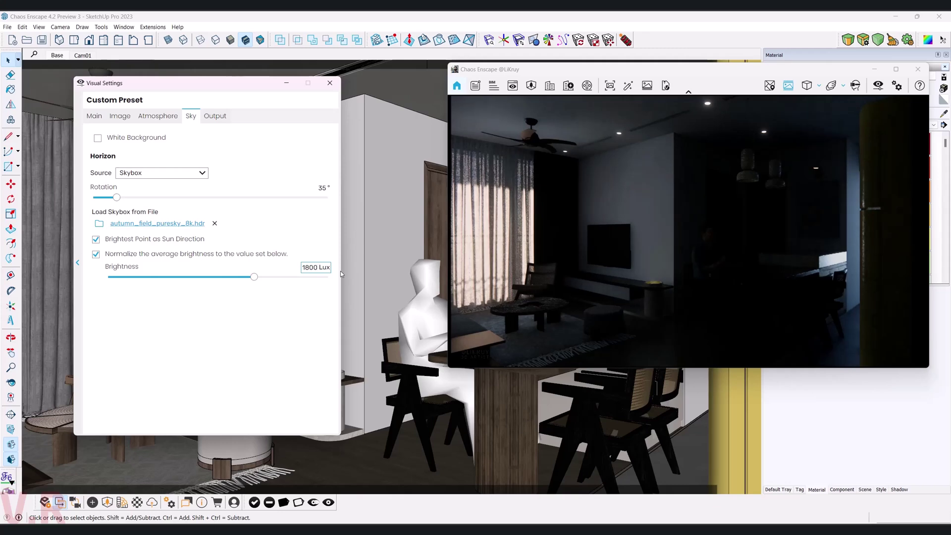
key(Return)
Set Image Highlights and Shadows to -30% each
click(118, 120)
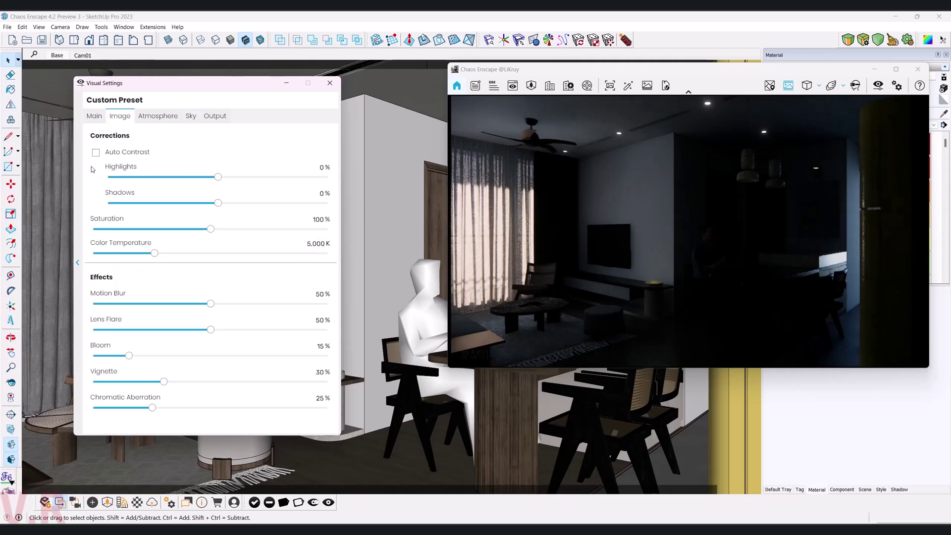
click(96, 153)
drag(218, 204, 182, 213)
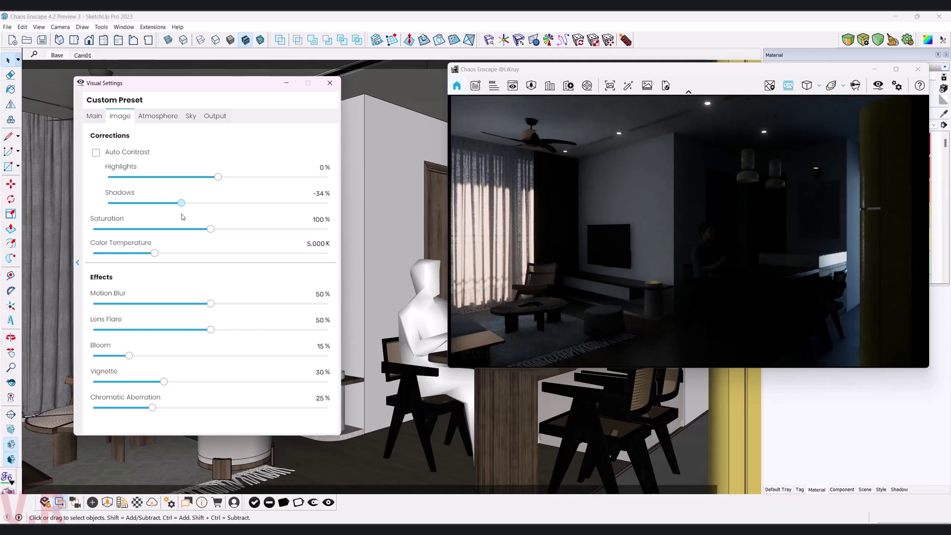
drag(182, 213, 185, 216)
drag(218, 177, 187, 187)
drag(218, 177, 179, 180)
double_click(319, 168)
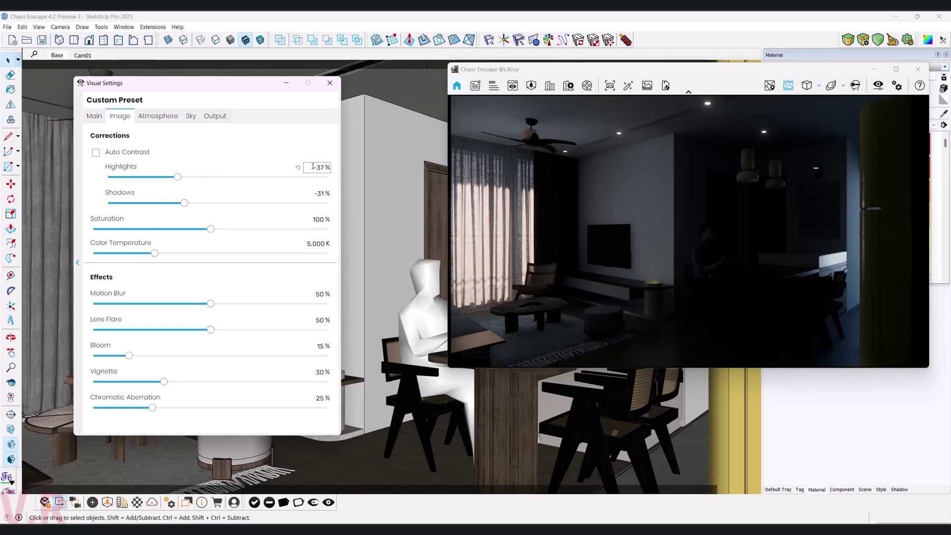
text(-30)
click(316, 194)
text(-3)
text(0)
Close the Visual Settings window
drag(224, 85, 187, 102)
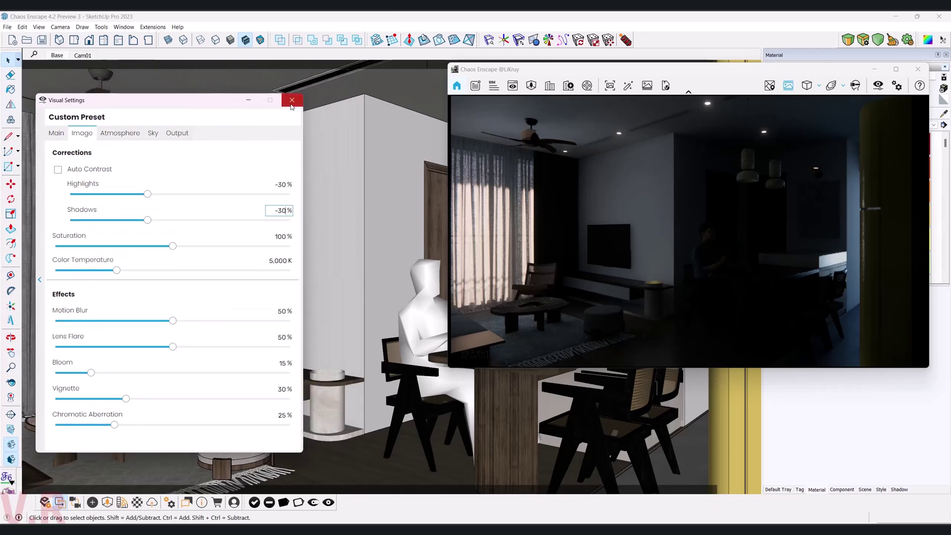
click(57, 141)
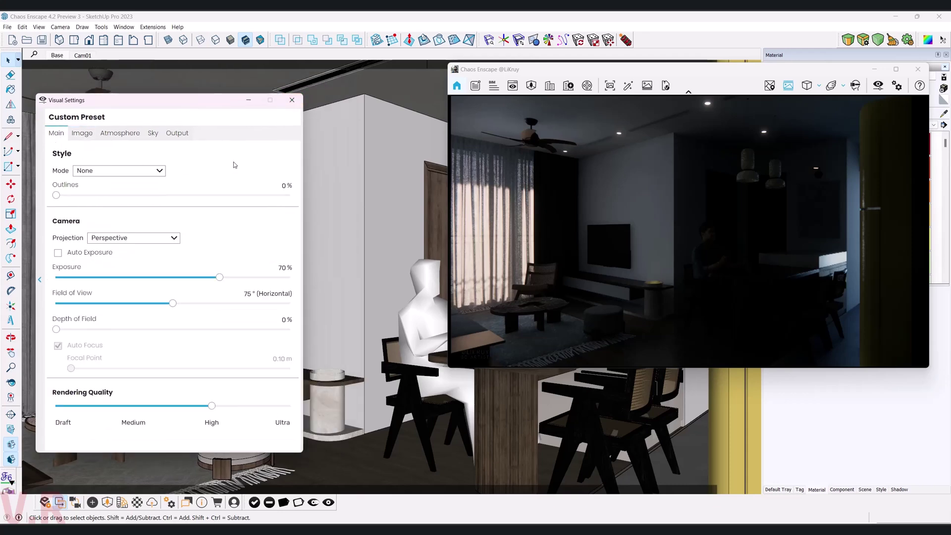
click(292, 99)
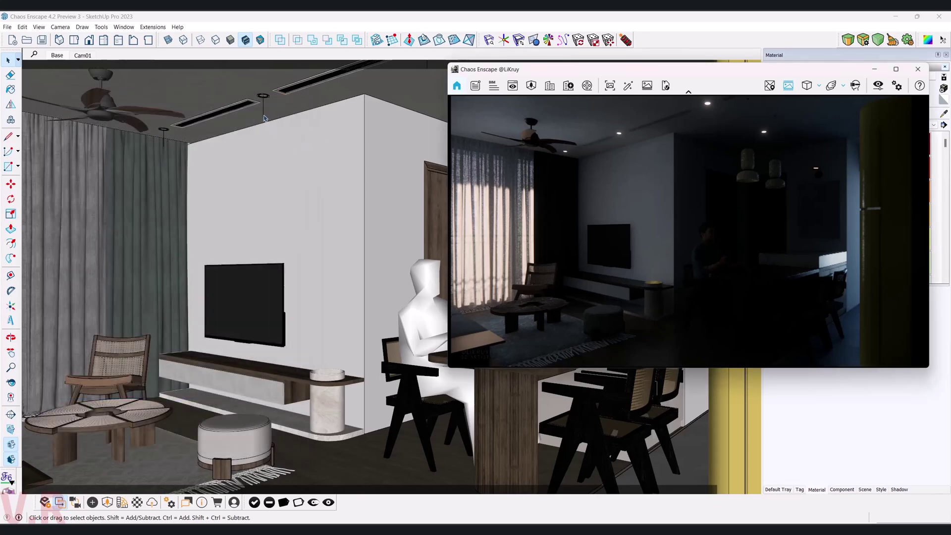
Isolate the ceiling light fixture group, hiding the rest of the model
click(265, 118)
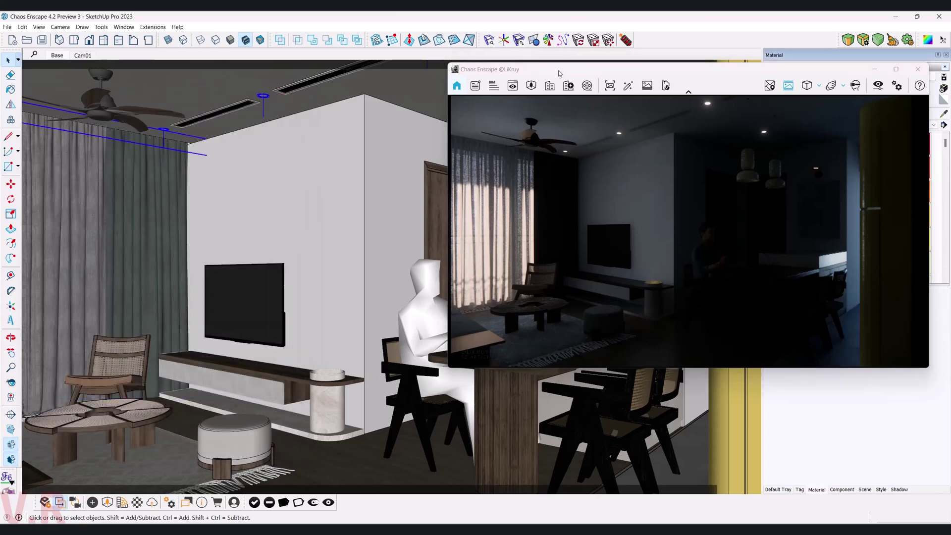
mouse_move(559, 73)
mouse_down()
mouse_move(508, 132)
mouse_move(549, 83)
mouse_up()
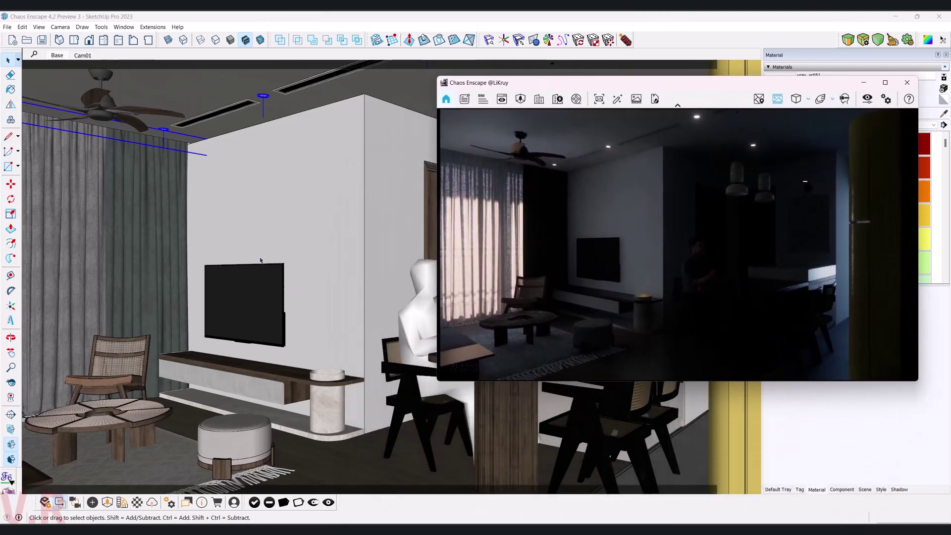
click(256, 505)
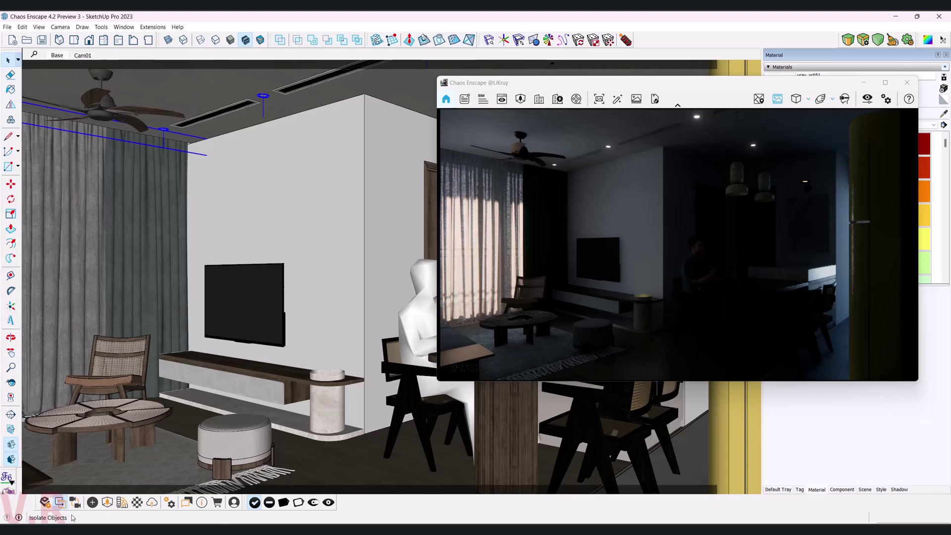
click(60, 502)
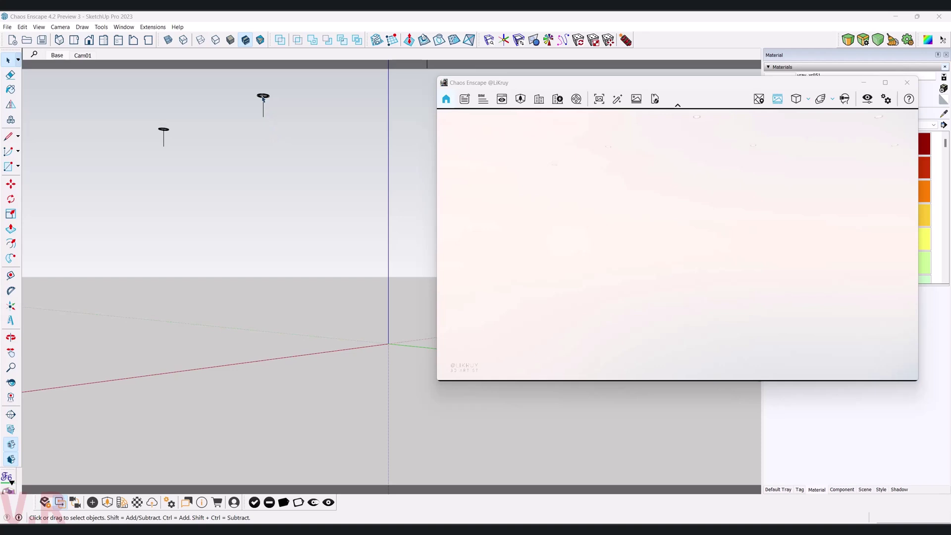
Select the two lamps and light strip from a top view and bring up Enscape Objects
click(232, 127)
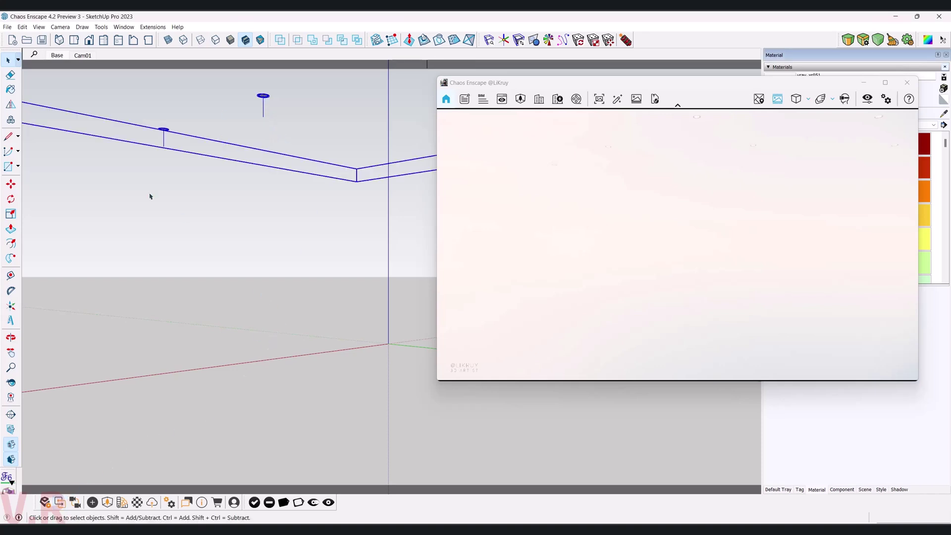
click(11, 338)
mouse_move(318, 238)
mouse_down()
mouse_move(334, 347)
mouse_move(221, 257)
mouse_move(235, 242)
mouse_move(244, 322)
mouse_move(378, 254)
mouse_move(205, 291)
mouse_move(414, 279)
mouse_up()
key(space)
scroll(415, 279, up, 3)
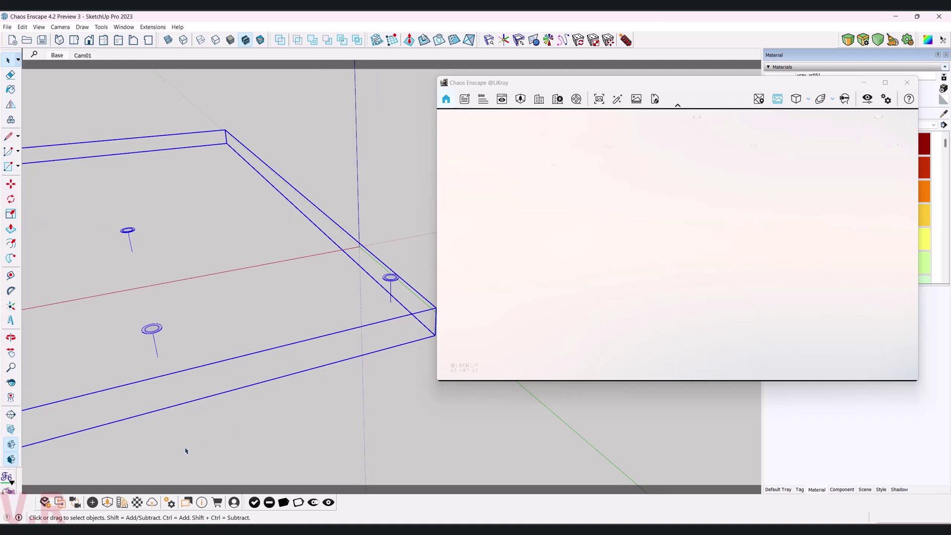
click(92, 502)
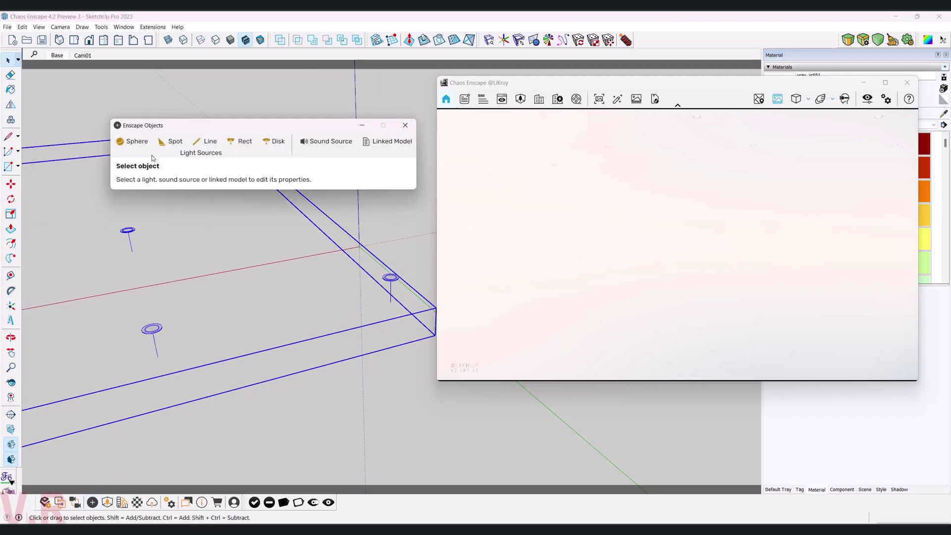
Place an Enscape spot light beneath the ceiling lamp, aimed downward
click(170, 144)
scroll(165, 373, up, 3)
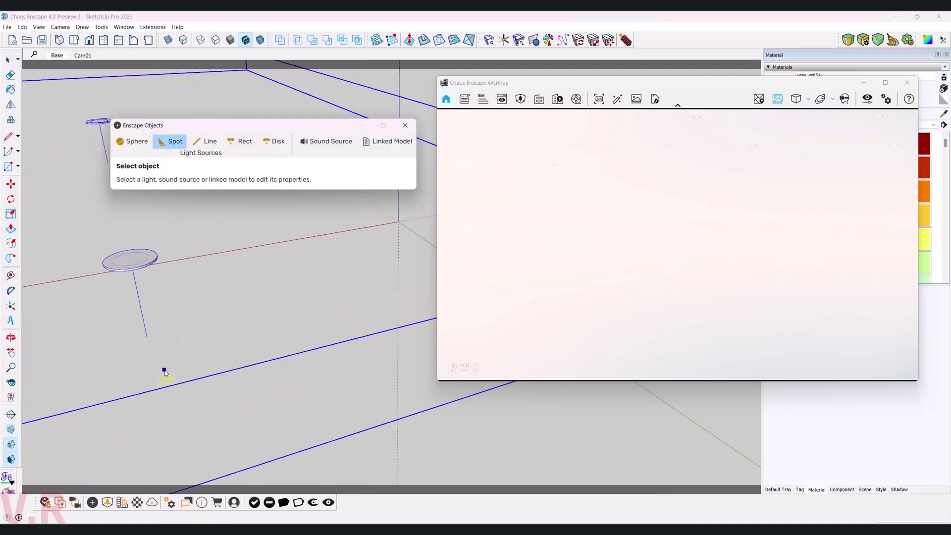
click(150, 340)
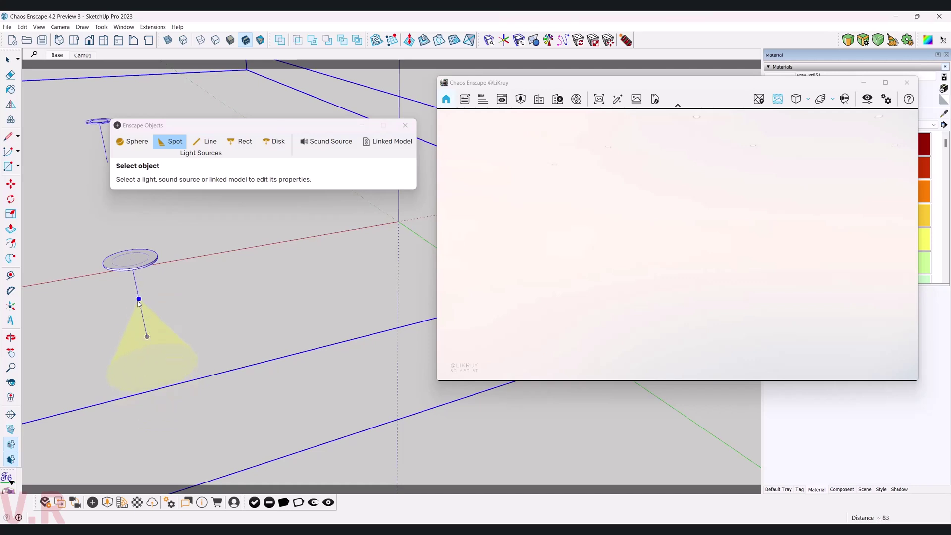
click(139, 299)
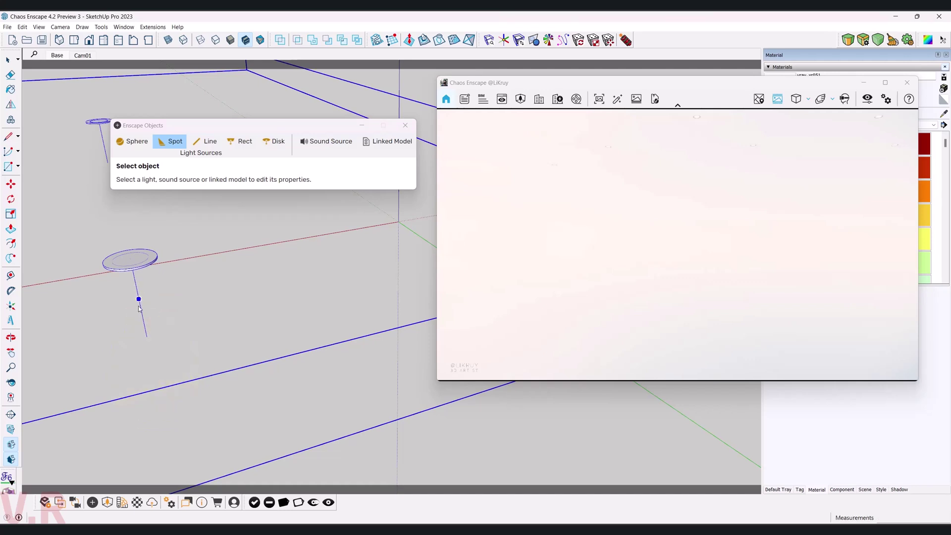
click(144, 341)
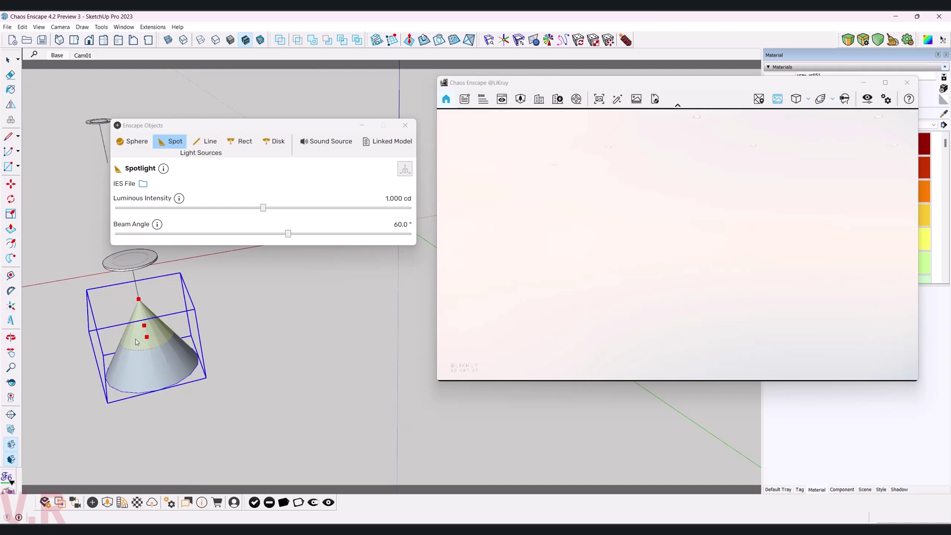
Load the Real-IES_focused_uniform.ies profile from C:\Program Files\Corona\ies into the spot light
click(144, 184)
scroll(151, 281, down, 1)
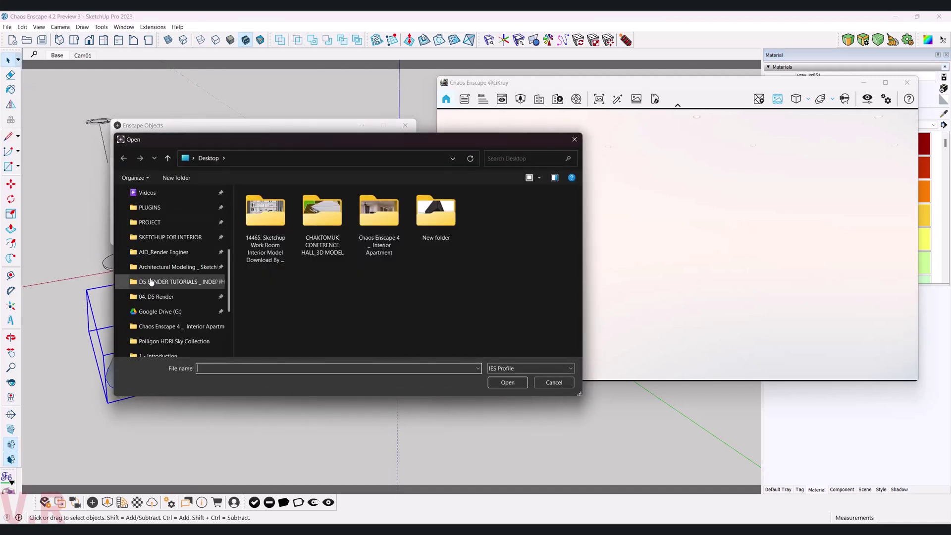
scroll(151, 311, down, 2)
click(149, 311)
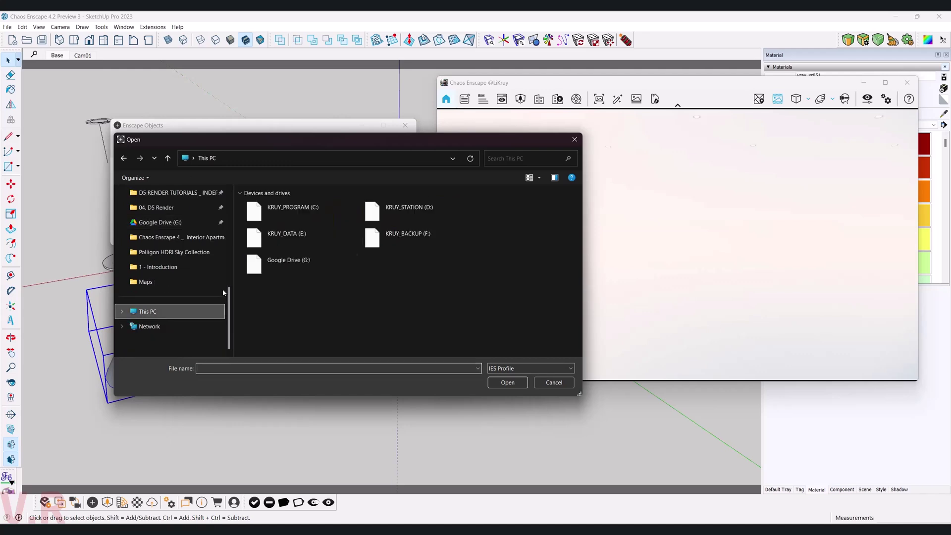
double_click(313, 209)
double_click(268, 247)
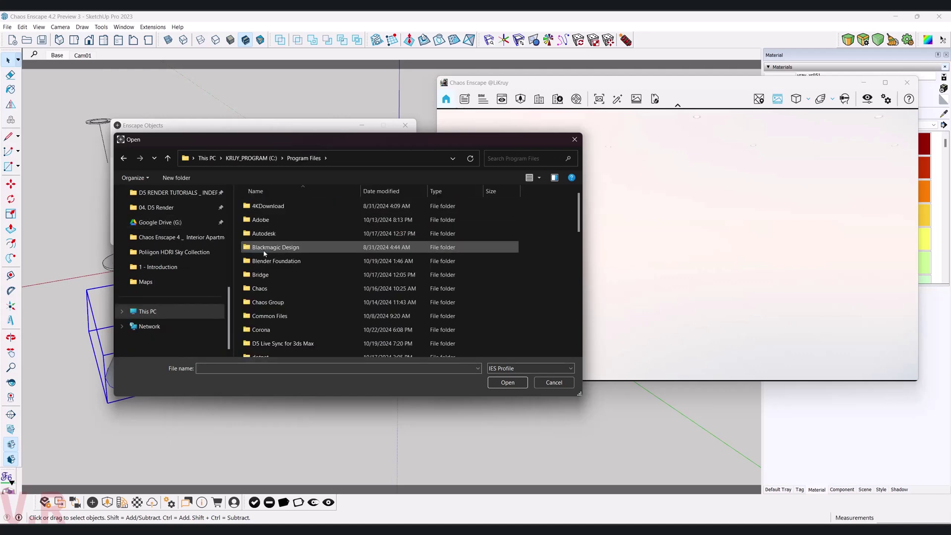
double_click(265, 330)
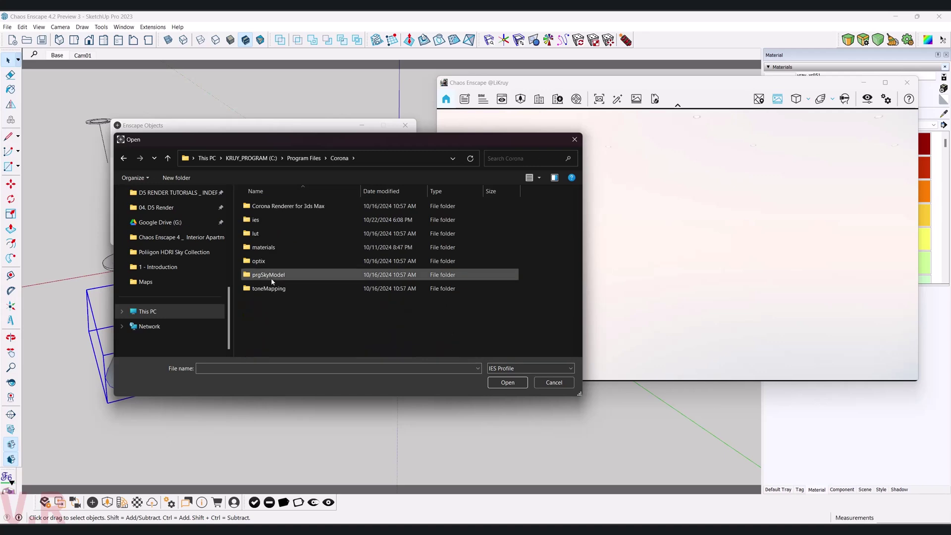
double_click(257, 220)
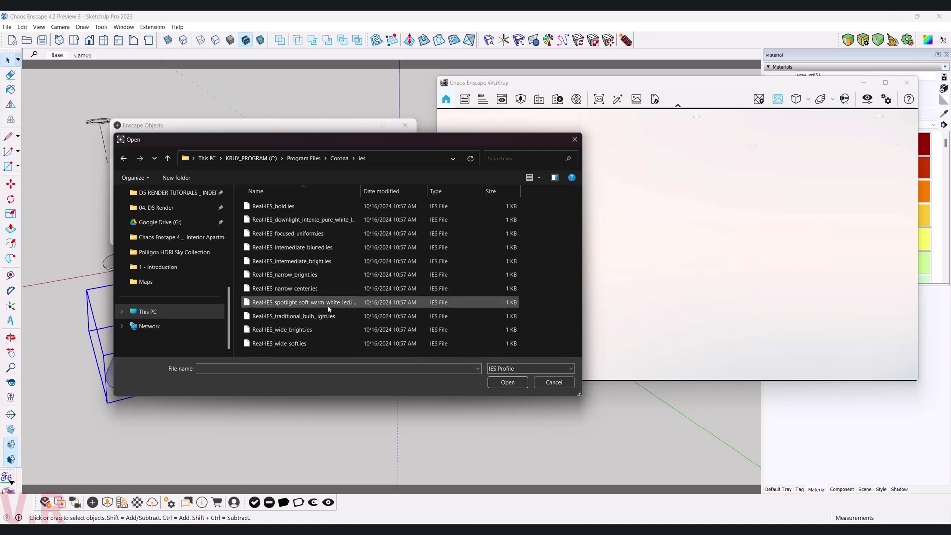
click(290, 233)
click(508, 383)
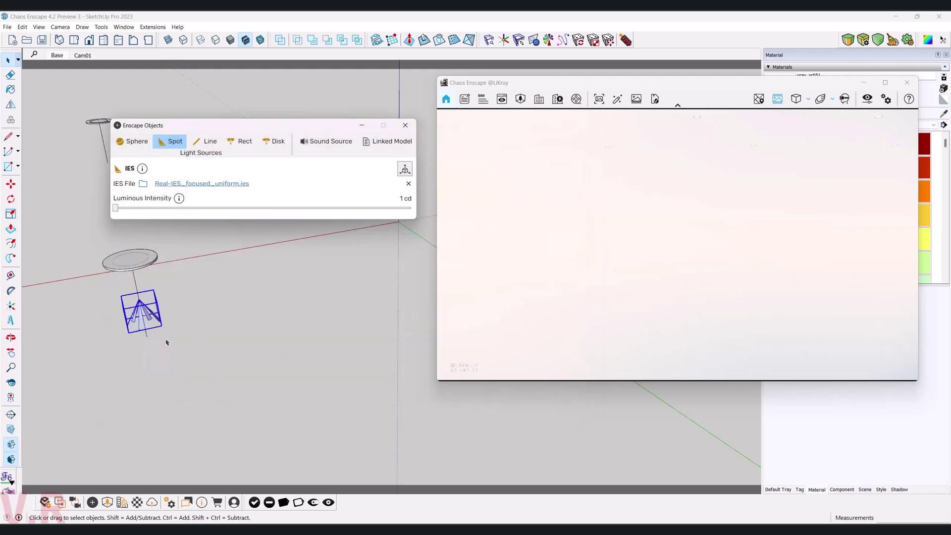
Copy the spot light with Move+Ctrl and drop the first copy under another ceiling lamp
drag(293, 129, 210, 81)
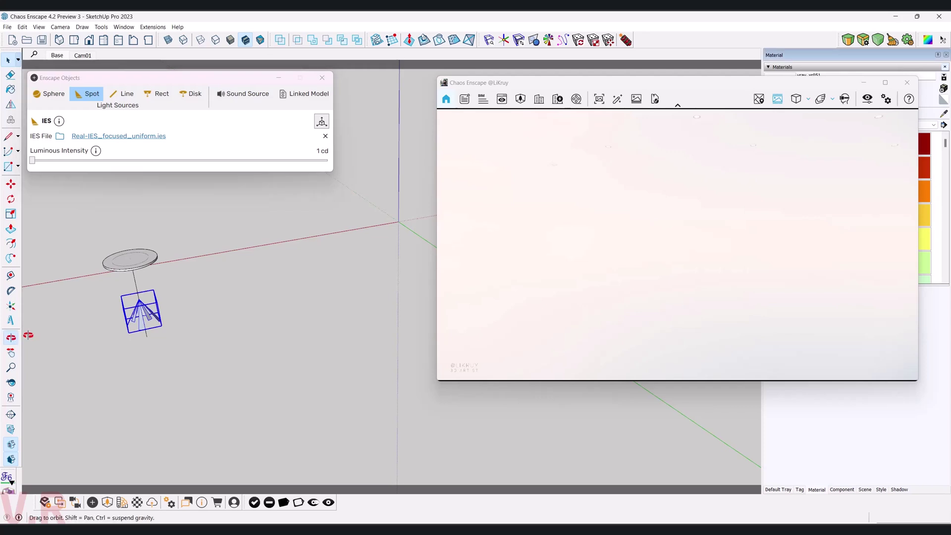
click(11, 337)
mouse_move(177, 276)
mouse_down()
mouse_move(388, 200)
mouse_move(159, 365)
mouse_up()
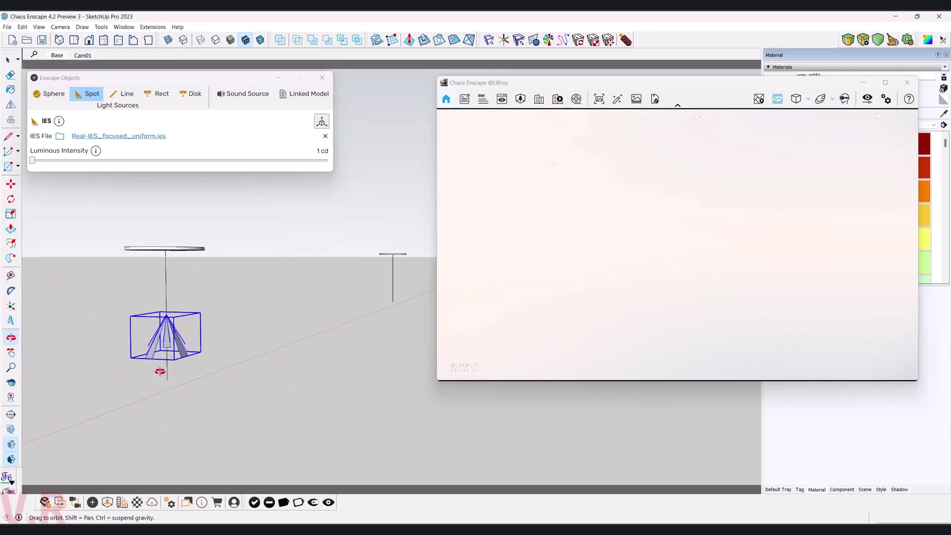
key(space)
key(m)
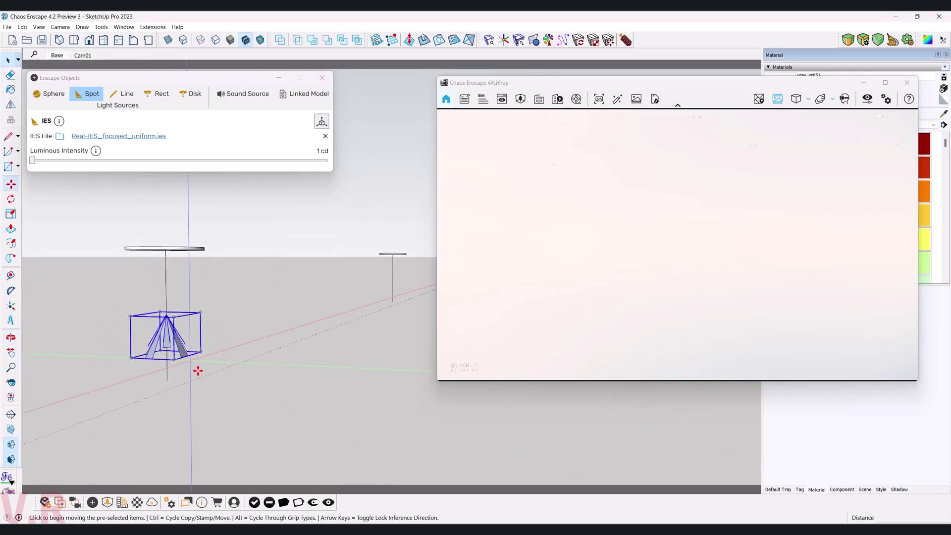
key(ctrl)
click(169, 386)
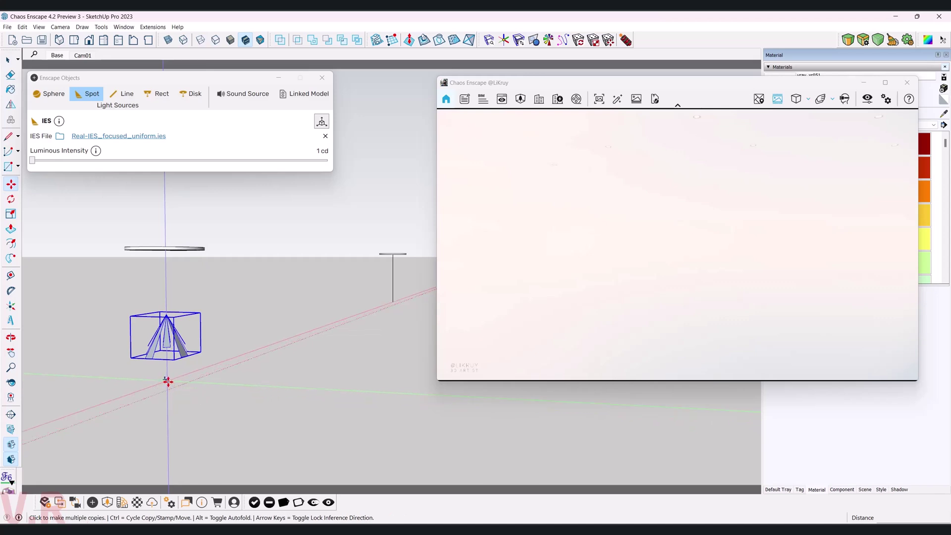
click(395, 303)
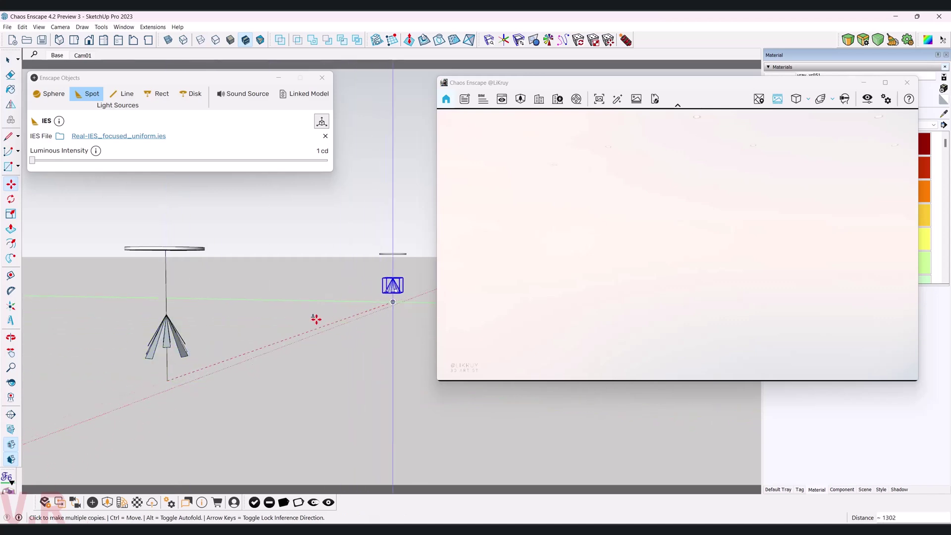
scroll(314, 319, down, 3)
scroll(266, 308, down, 2)
click(211, 326)
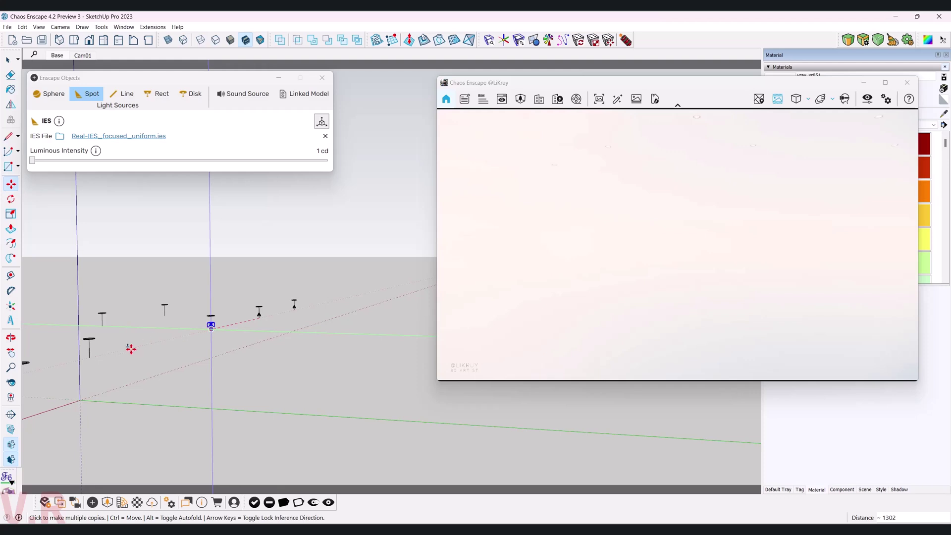
Place further spot-light copies under the remaining lamps, then orbit to check them
scroll(232, 334, down, 2)
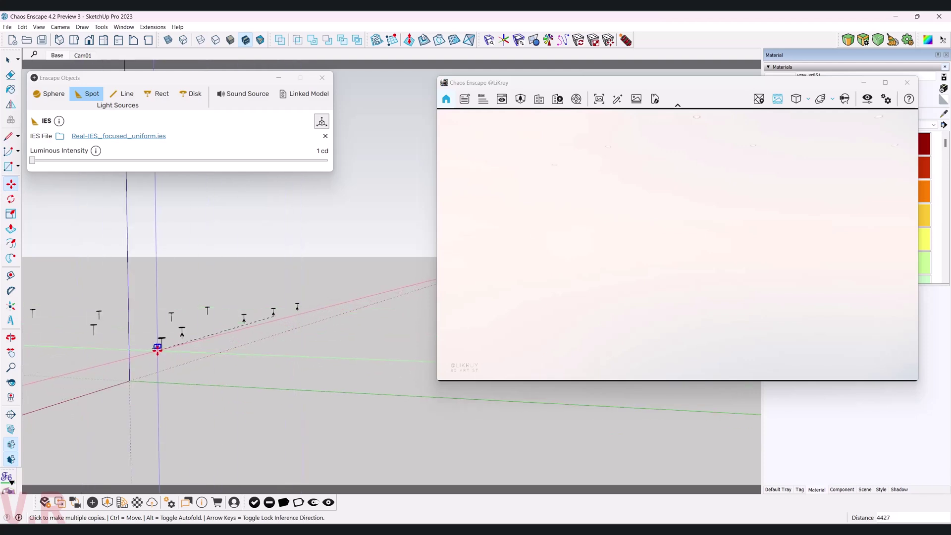
click(93, 335)
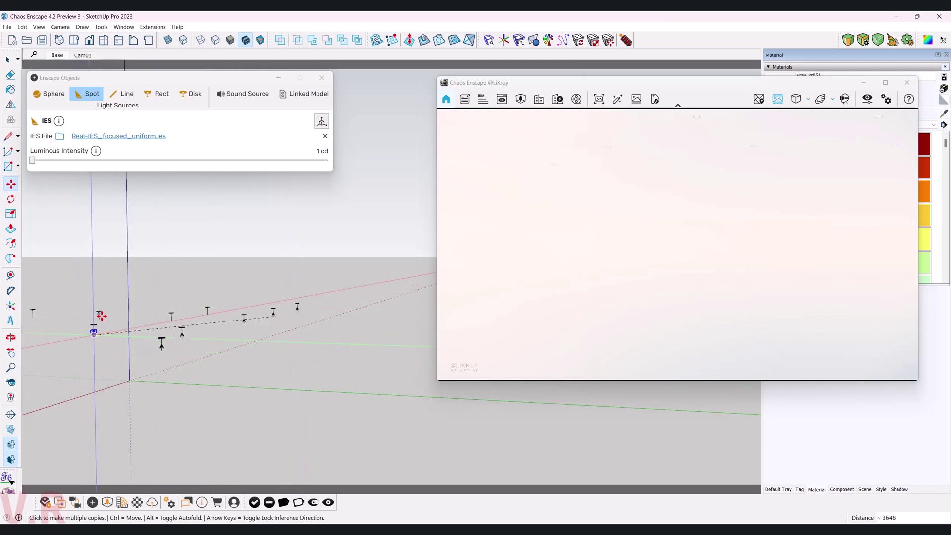
click(32, 317)
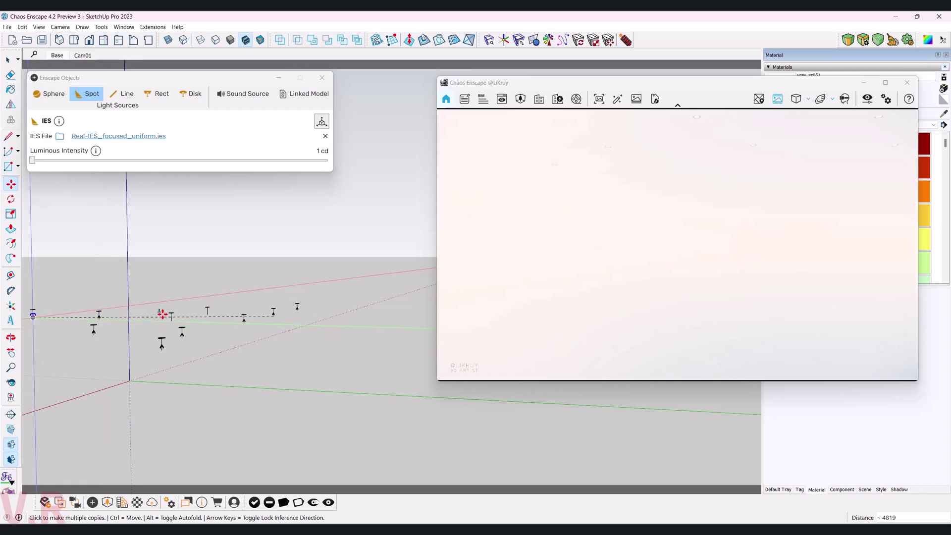
click(204, 316)
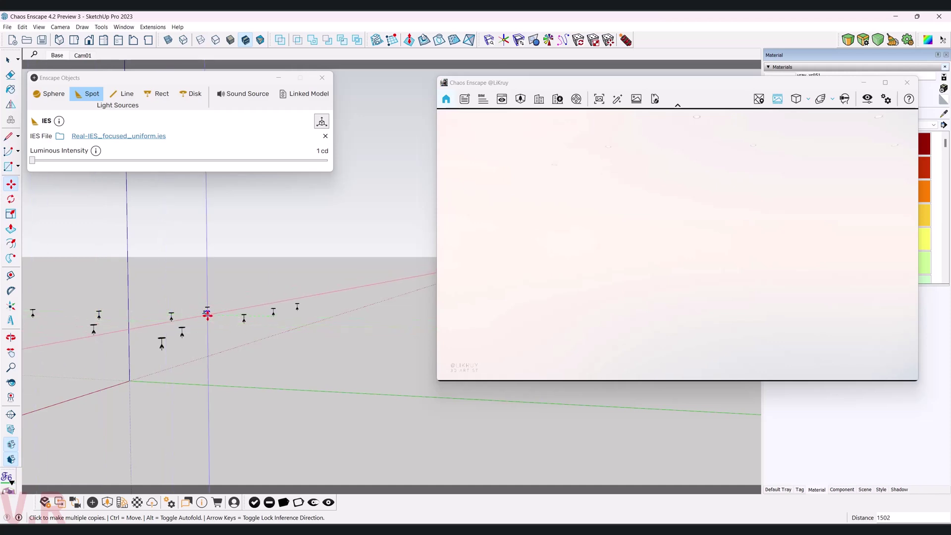
scroll(347, 341, down, 2)
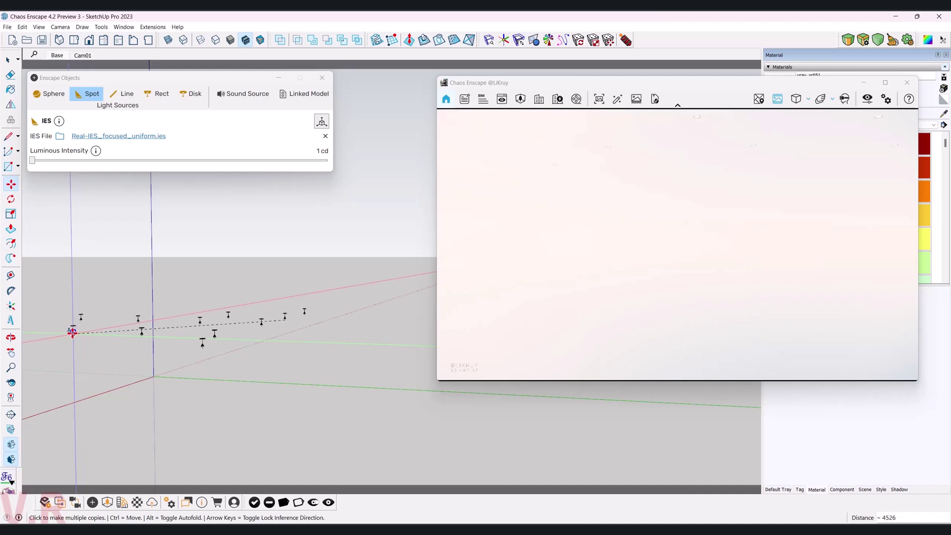
scroll(73, 332, up, 3)
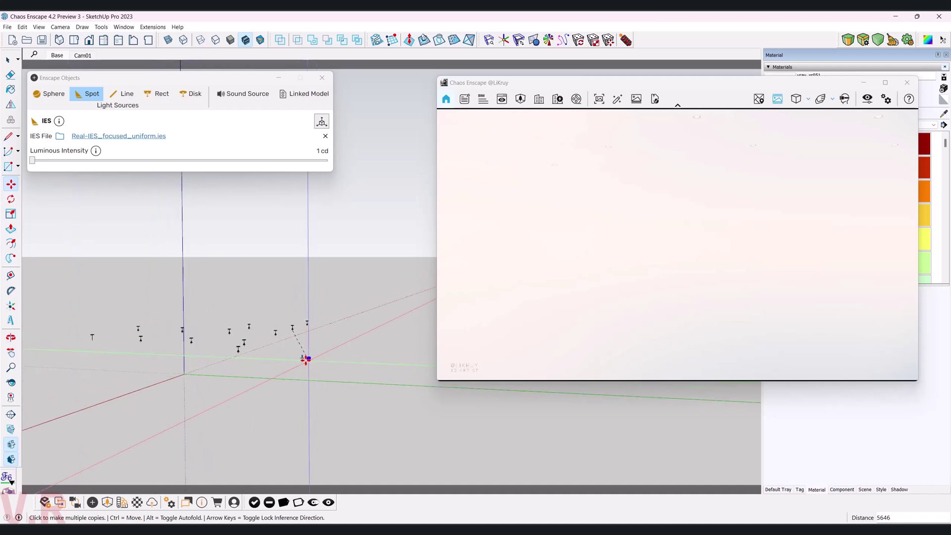
scroll(96, 341, up, 2)
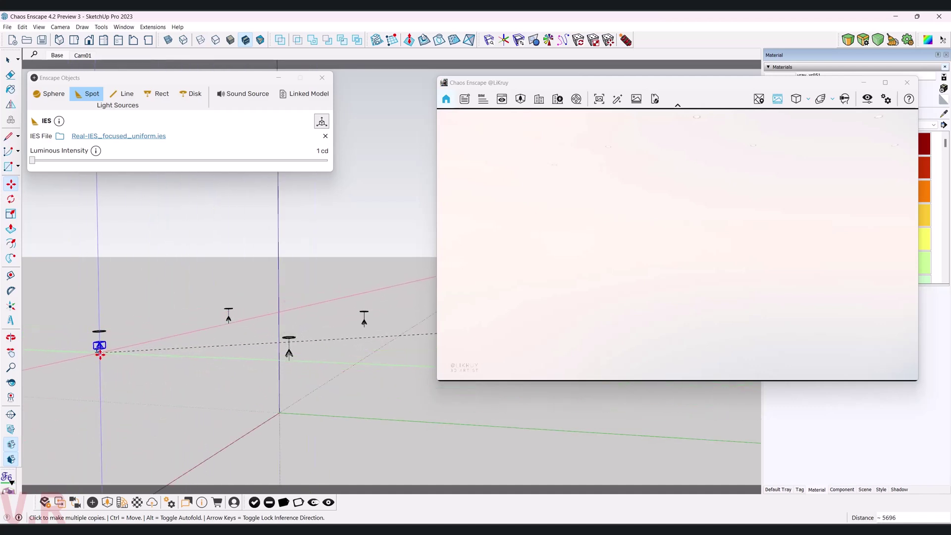
scroll(94, 355, down, 2)
scroll(92, 355, down, 2)
scroll(92, 355, down, 2)
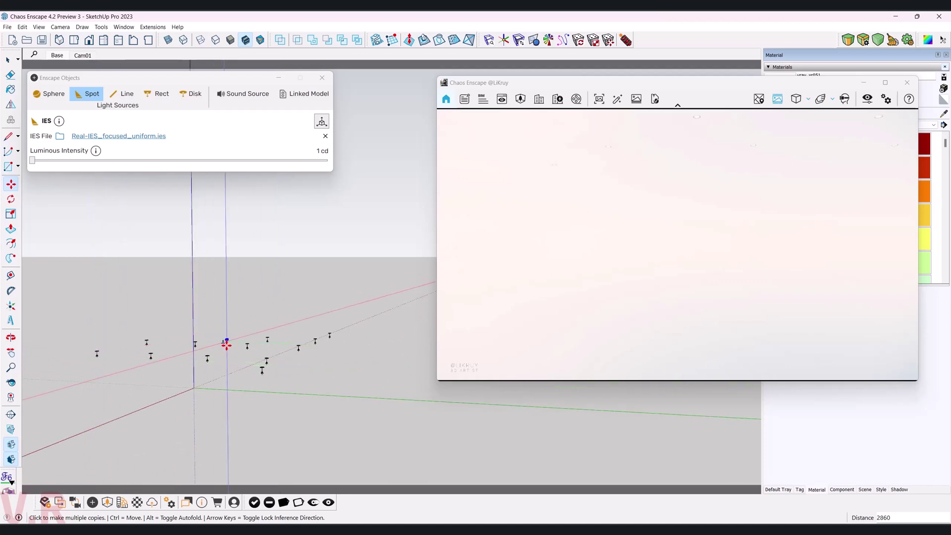
key(space)
click(10, 338)
mouse_move(346, 336)
mouse_down()
mouse_move(215, 433)
mouse_move(263, 427)
mouse_up()
key(space)
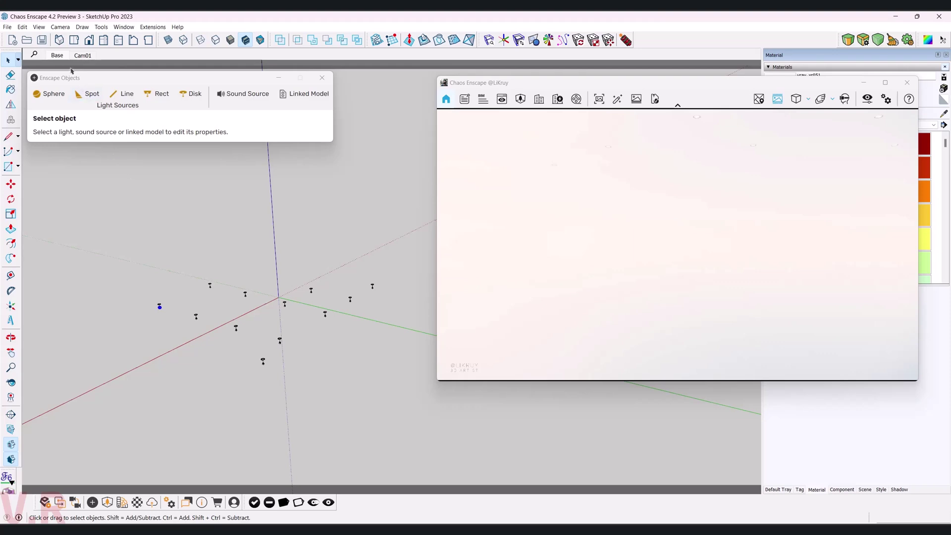
Return to the Base scene and set the ceiling spot light's intensity to 500 cd
click(56, 56)
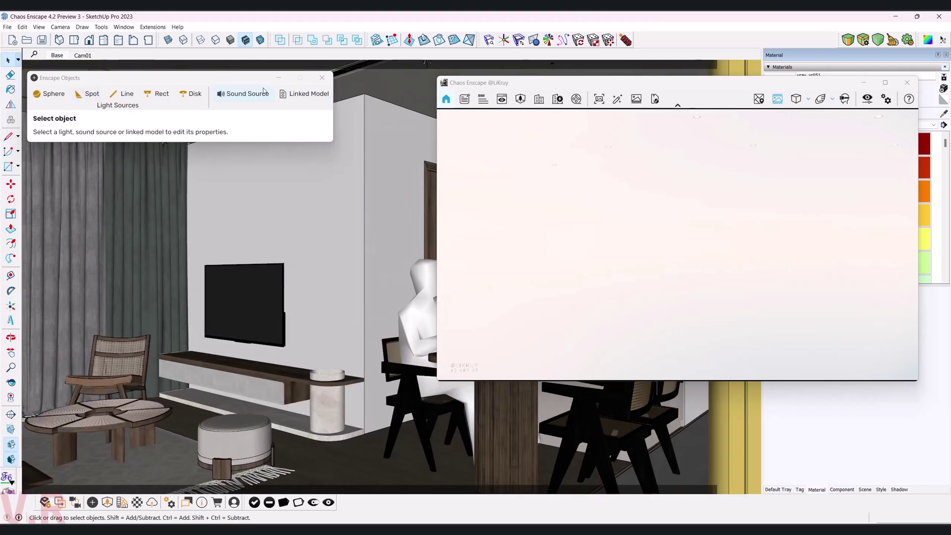
drag(248, 78, 280, 178)
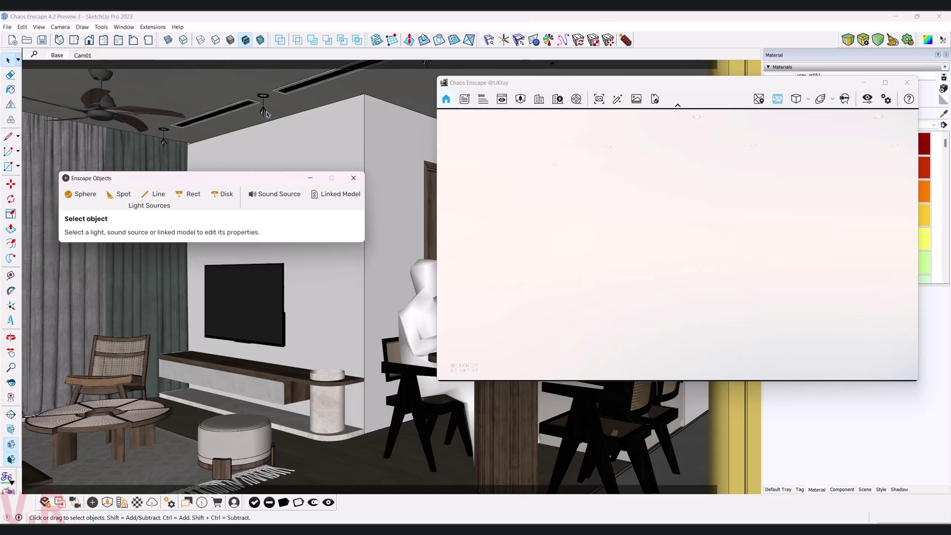
click(265, 113)
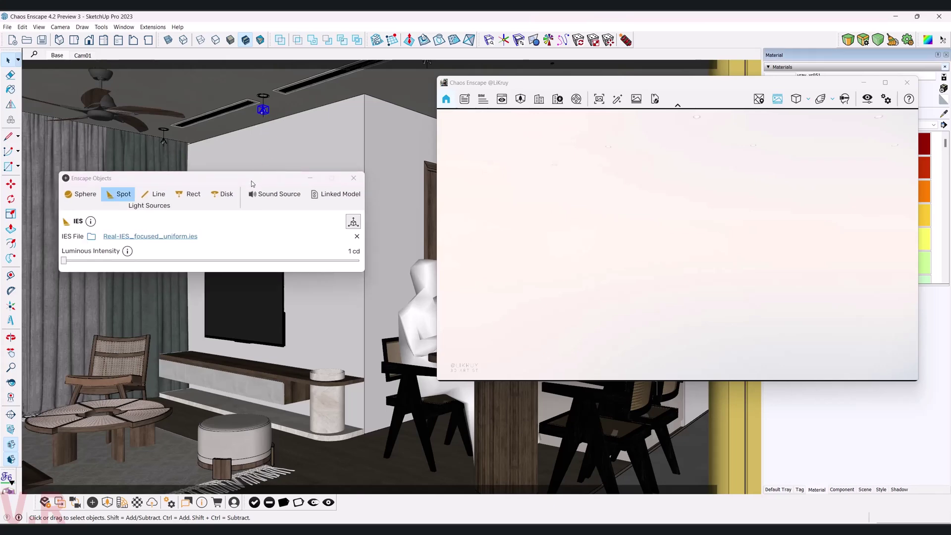
drag(251, 180, 228, 147)
click(328, 219)
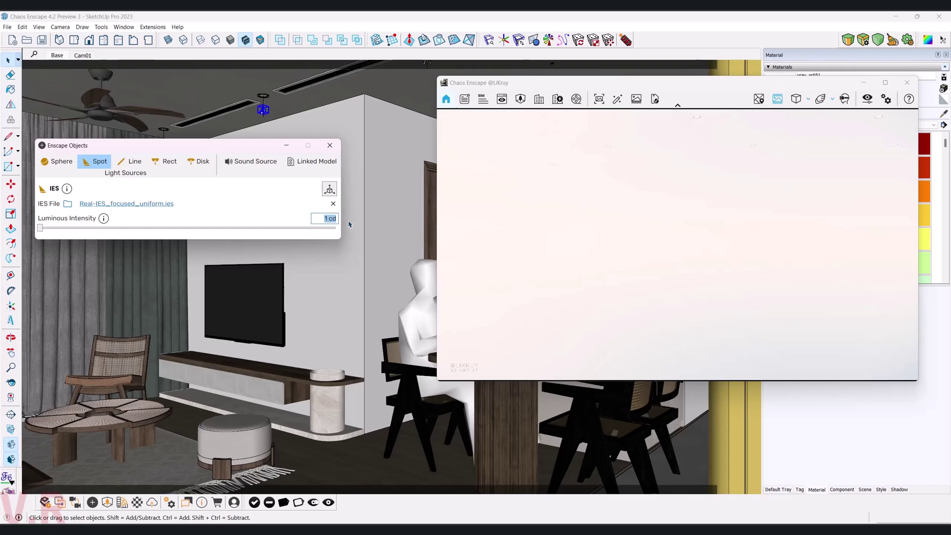
text(500)
key(Return)
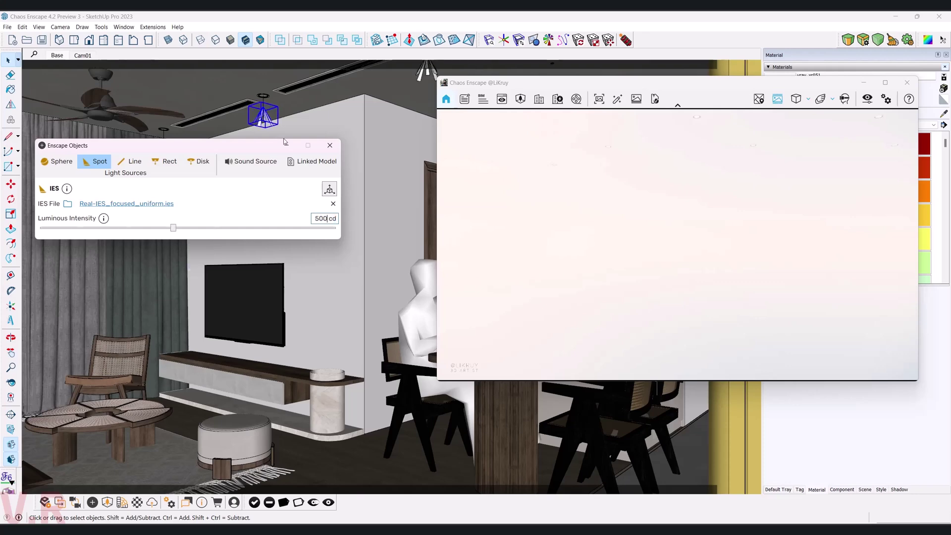
Raise the ceiling spot light's luminous intensity to 1,000 cd
drag(243, 147, 235, 83)
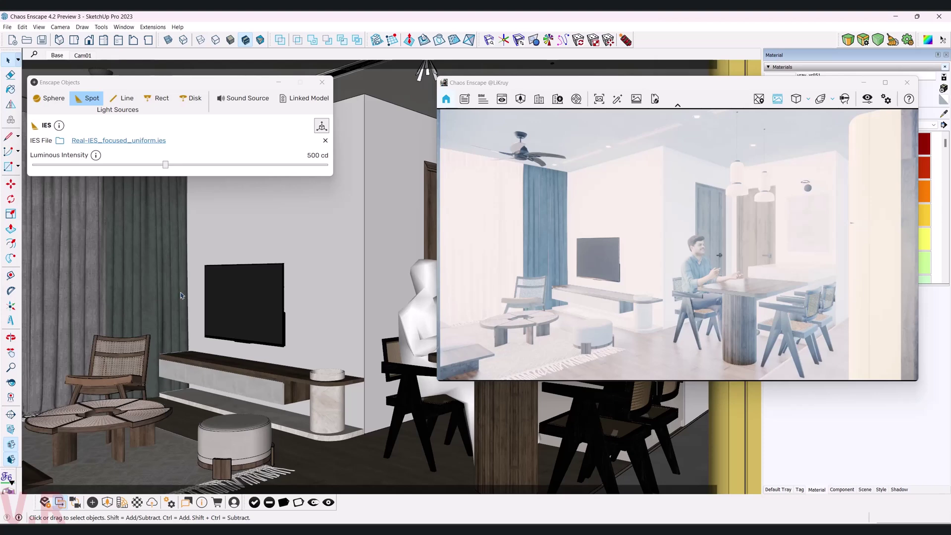
click(748, 238)
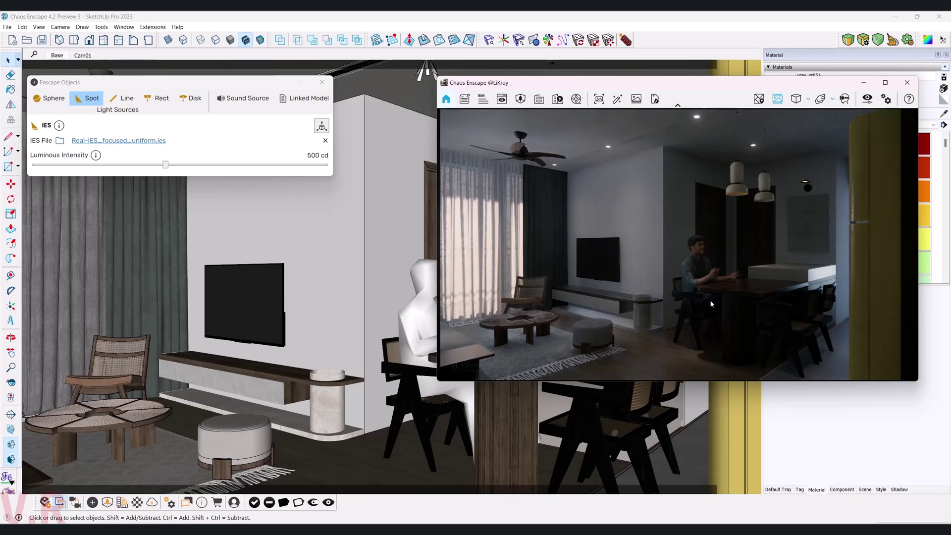
click(310, 157)
key(BackSpace)
text(10)
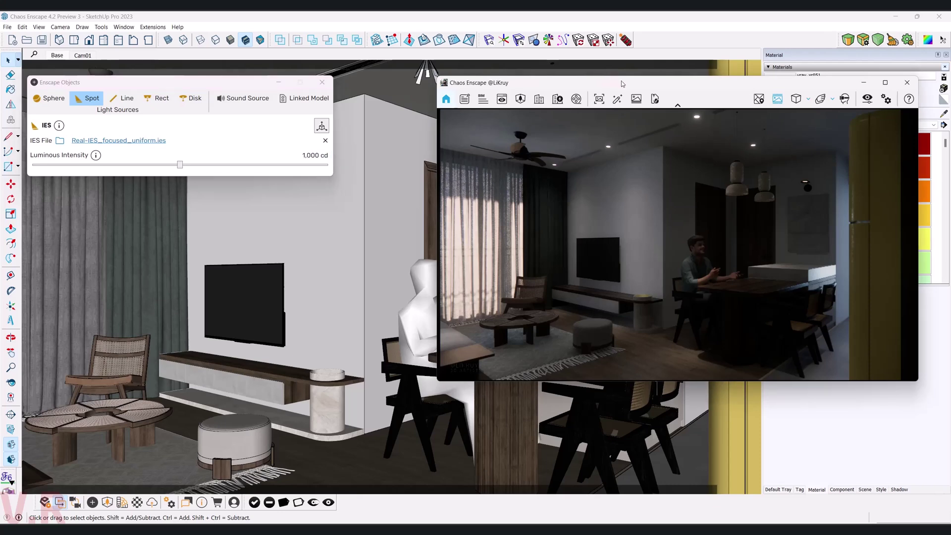
drag(603, 82, 600, 85)
Orbit the room view slightly and select the ceiling spot light
click(230, 447)
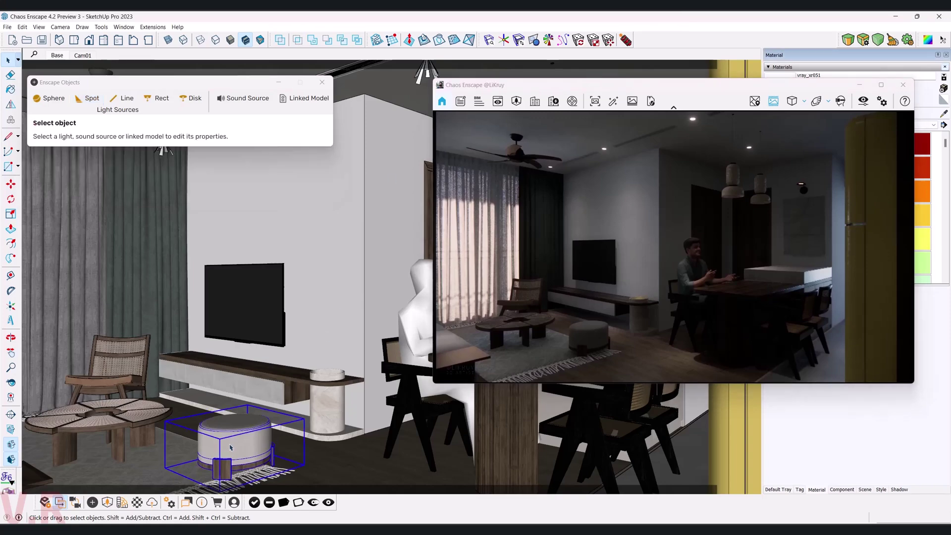
click(11, 337)
drag(315, 344, 361, 365)
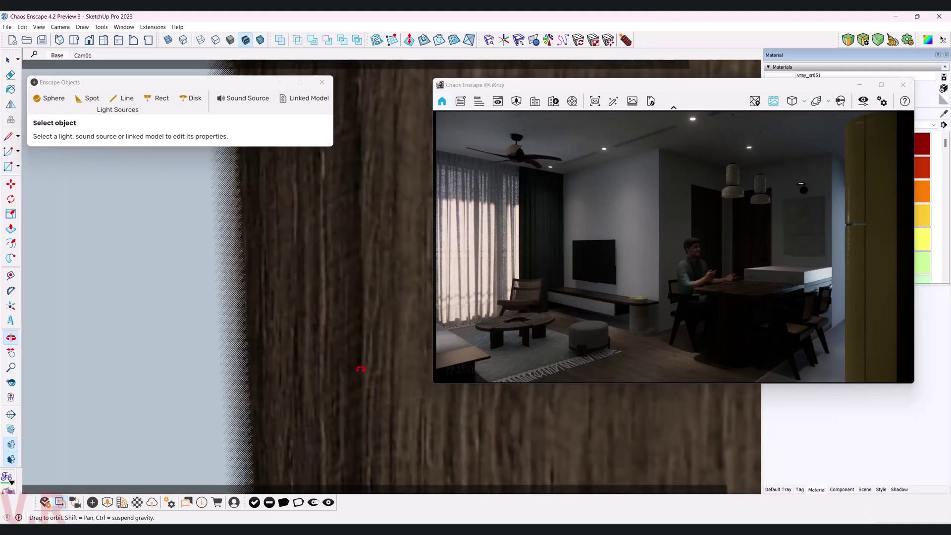
key(space)
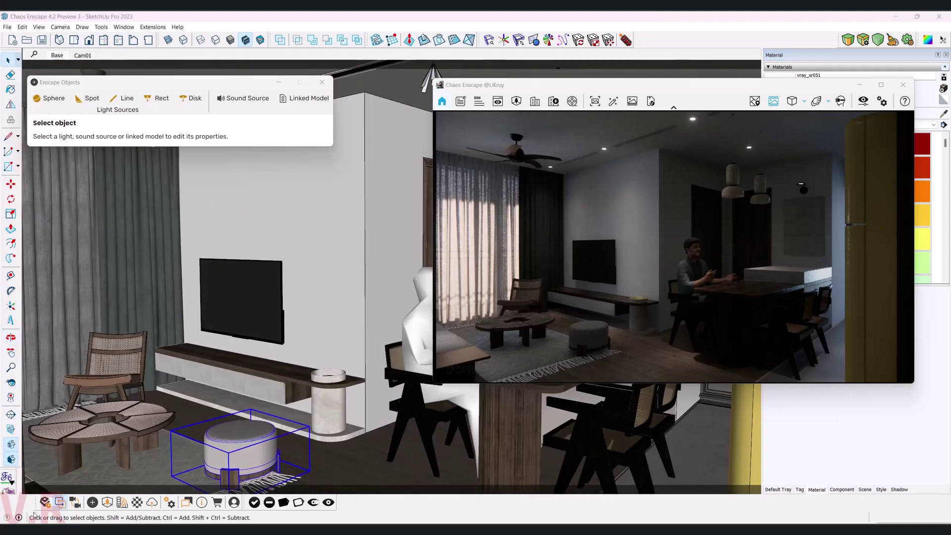
drag(80, 85, 97, 104)
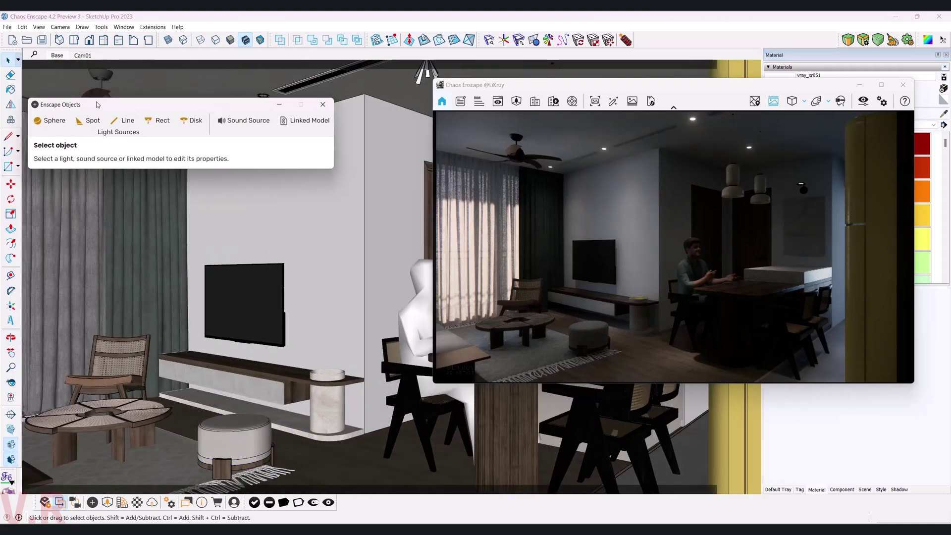
drag(208, 110, 216, 154)
click(261, 130)
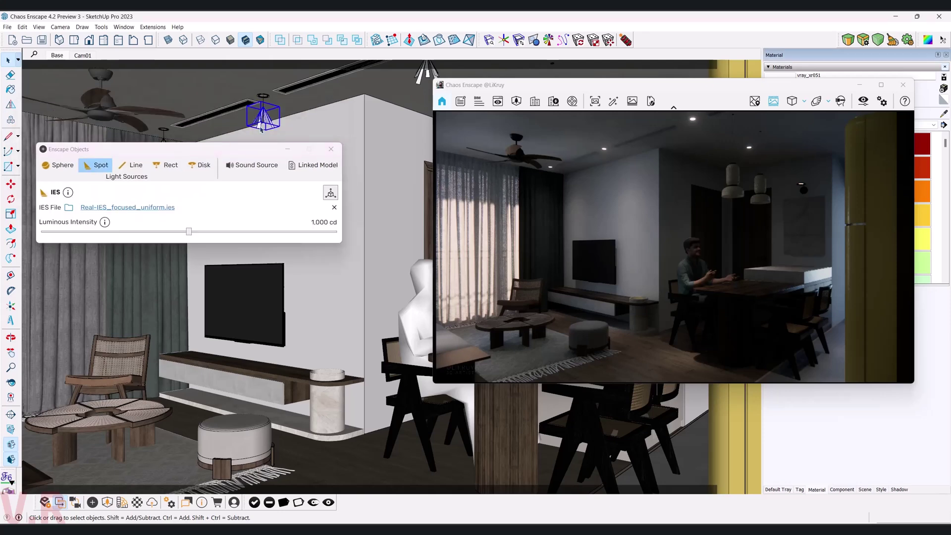
Set the spot light's luminous intensity to 2000, then 3500 cd, and deselect it
click(311, 227)
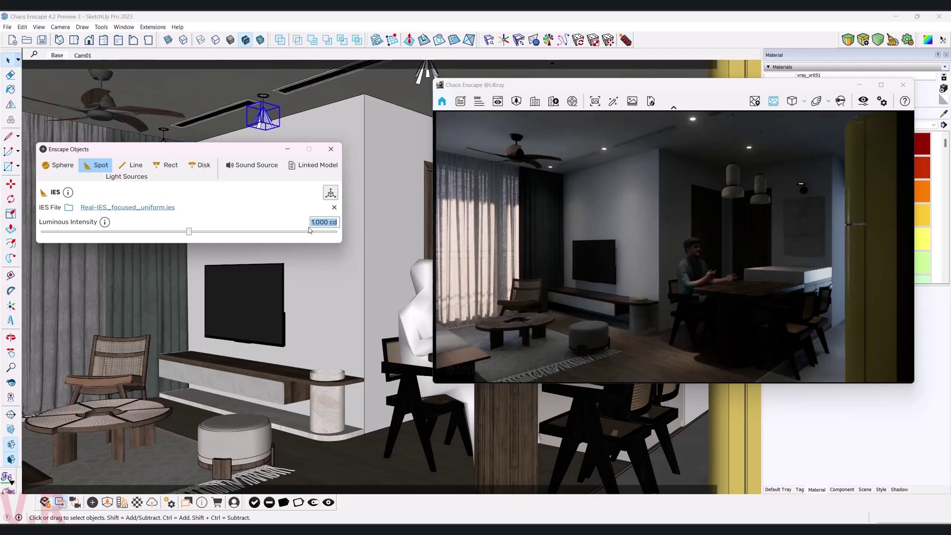
text(2000)
key(Return)
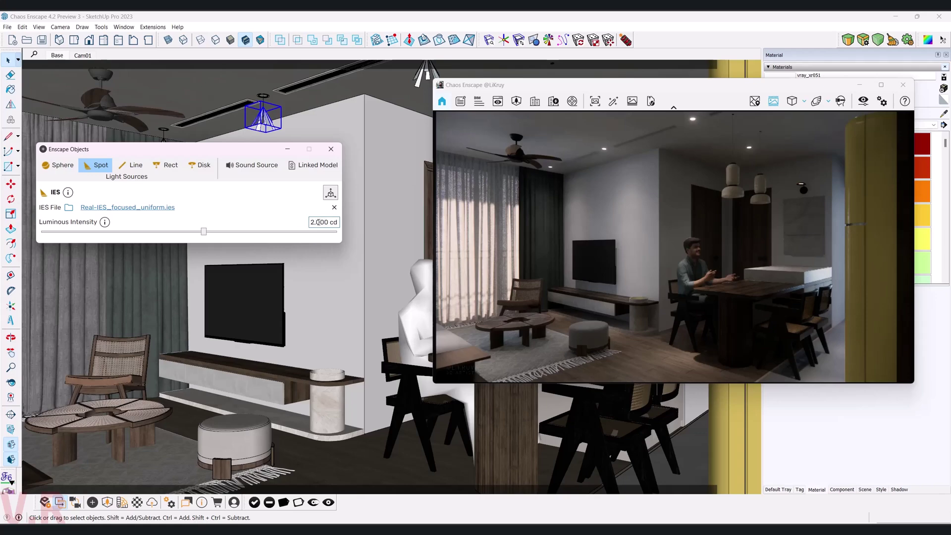
scroll(319, 222, up, 1)
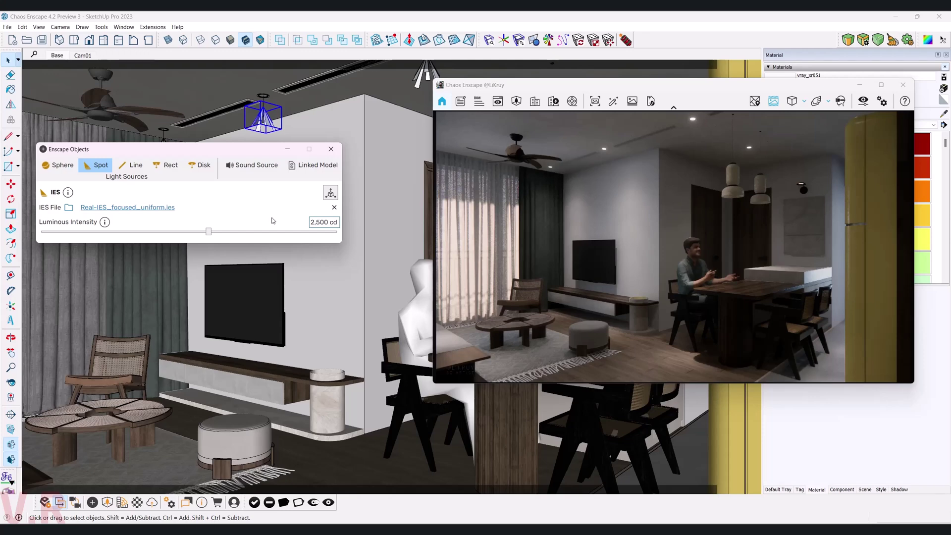
text(3)
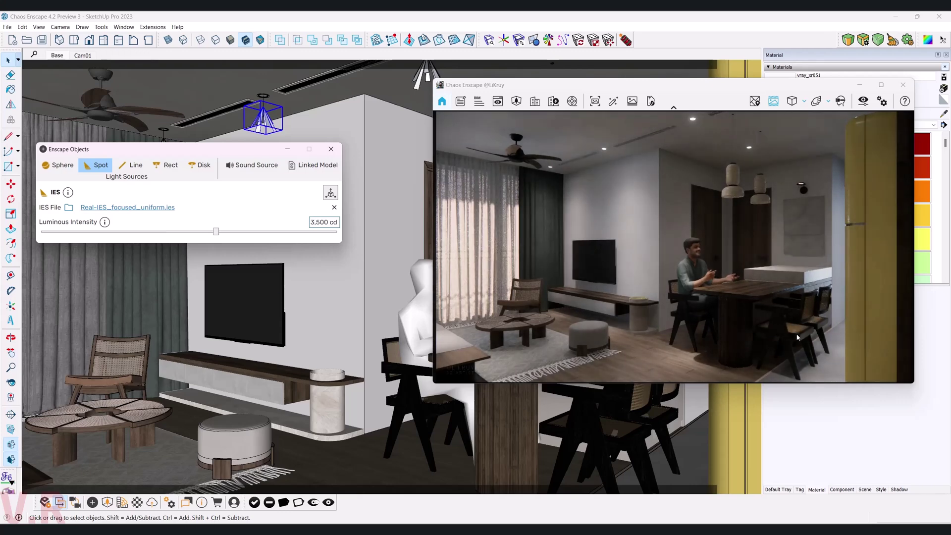
drag(200, 151, 197, 86)
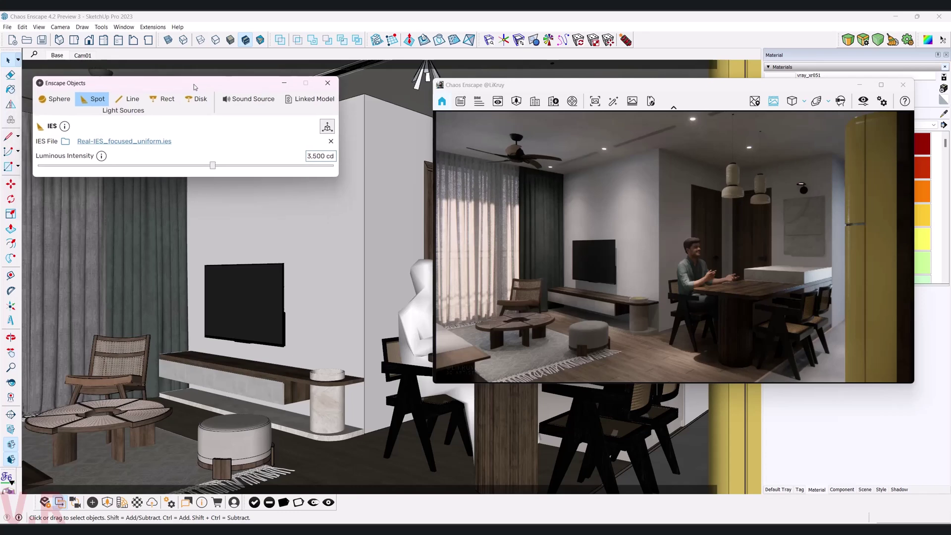
click(203, 239)
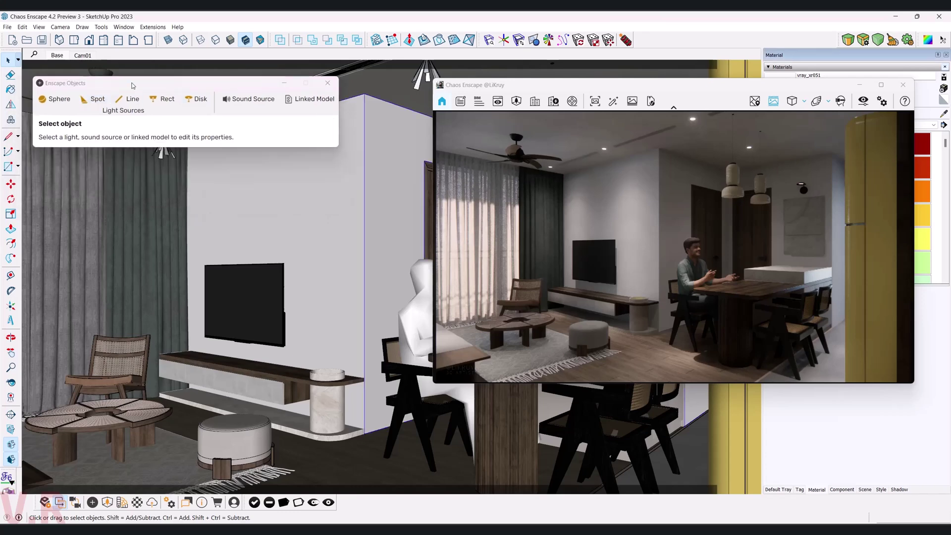
click(170, 502)
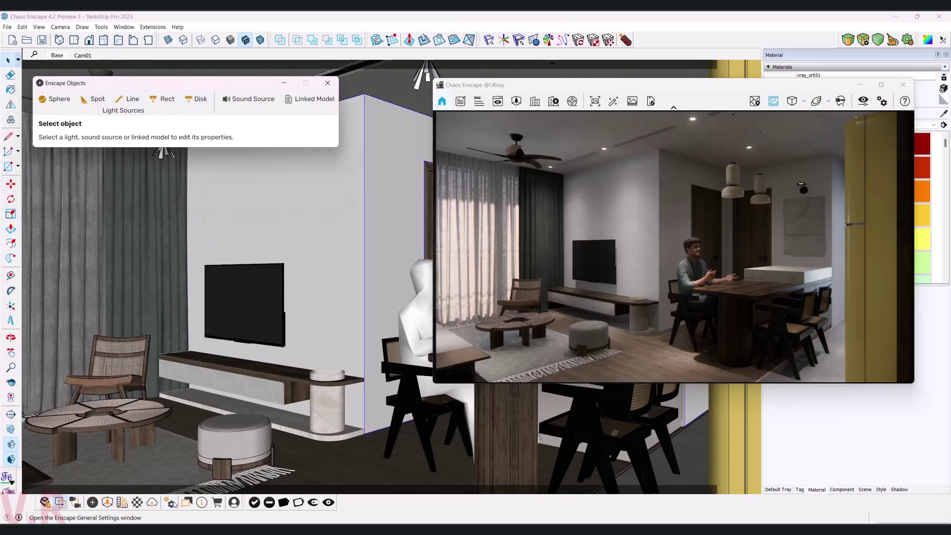
drag(380, 178, 114, 167)
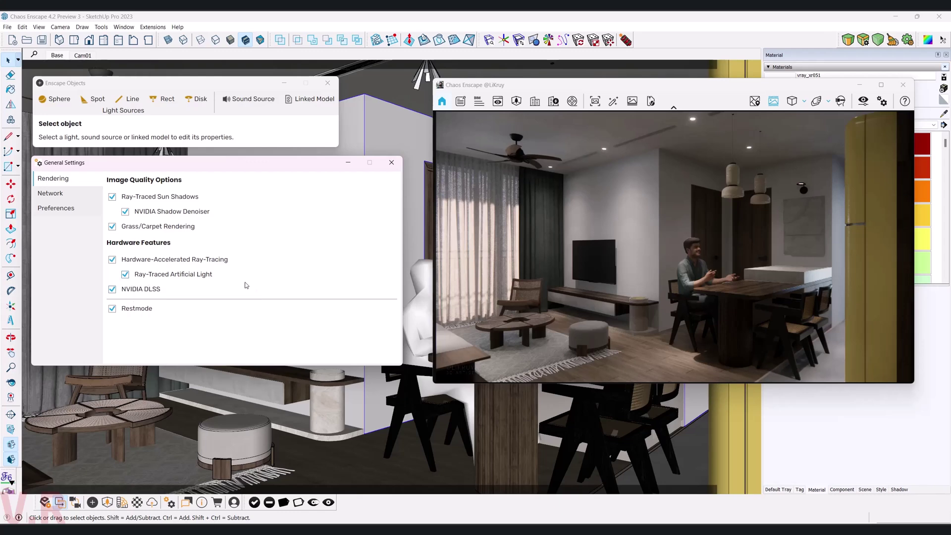
click(126, 274)
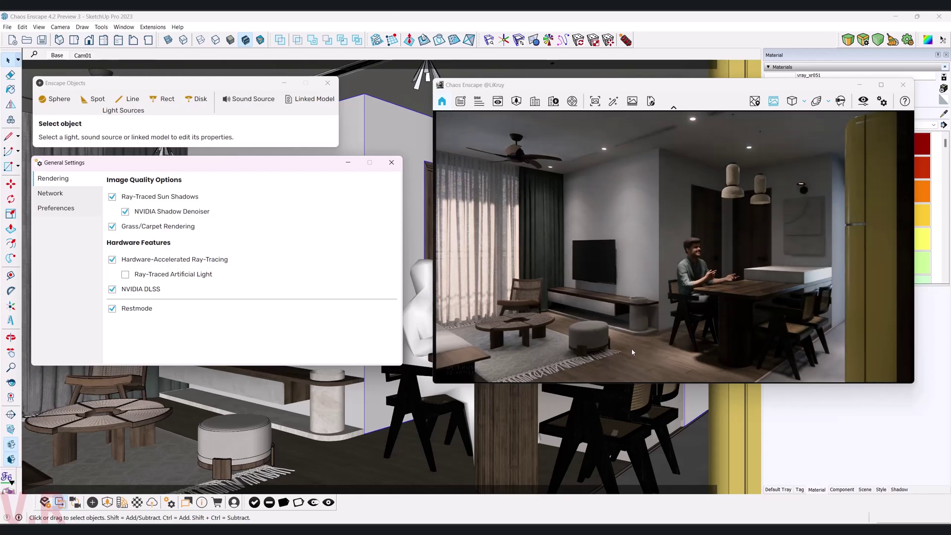
click(126, 274)
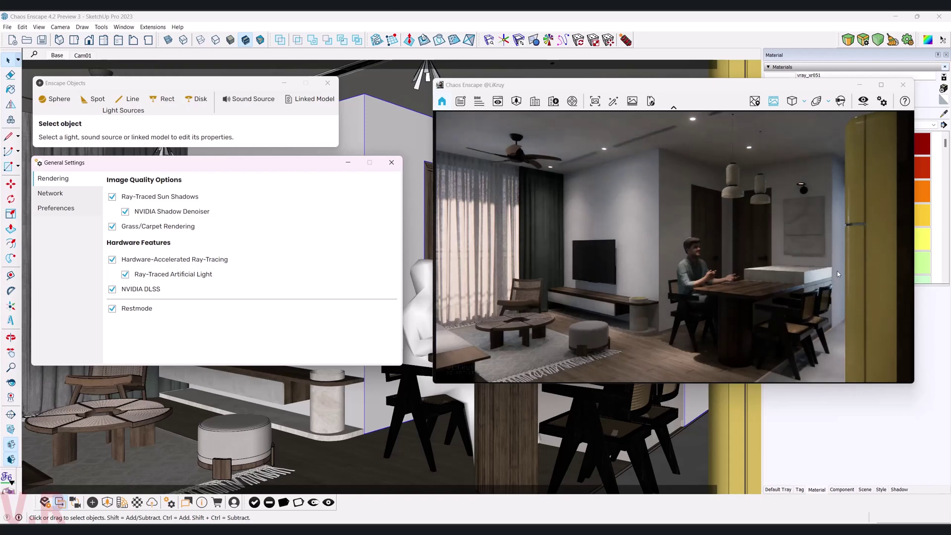
click(391, 163)
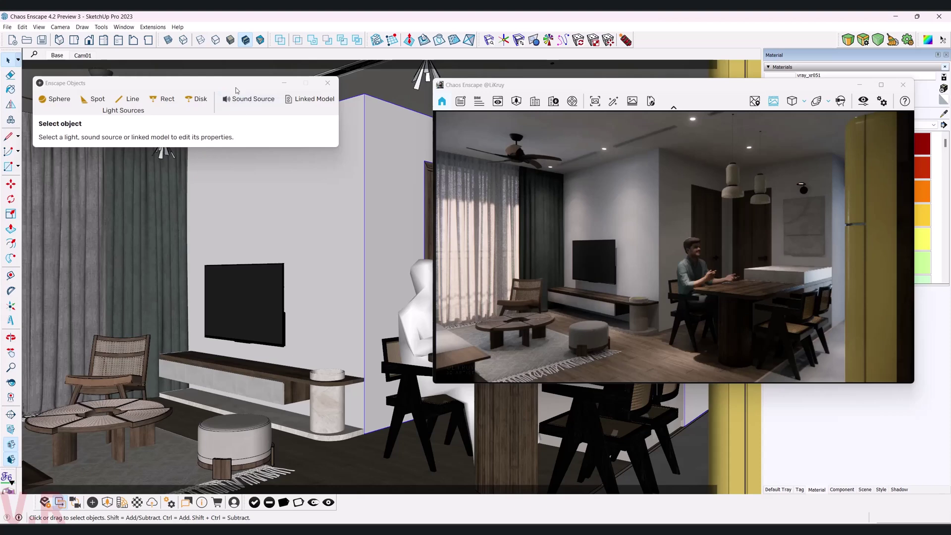
drag(237, 90, 239, 171)
Replace the spot light's 3,500 cd luminous intensity with 5000 cd and recheck the setting
click(270, 125)
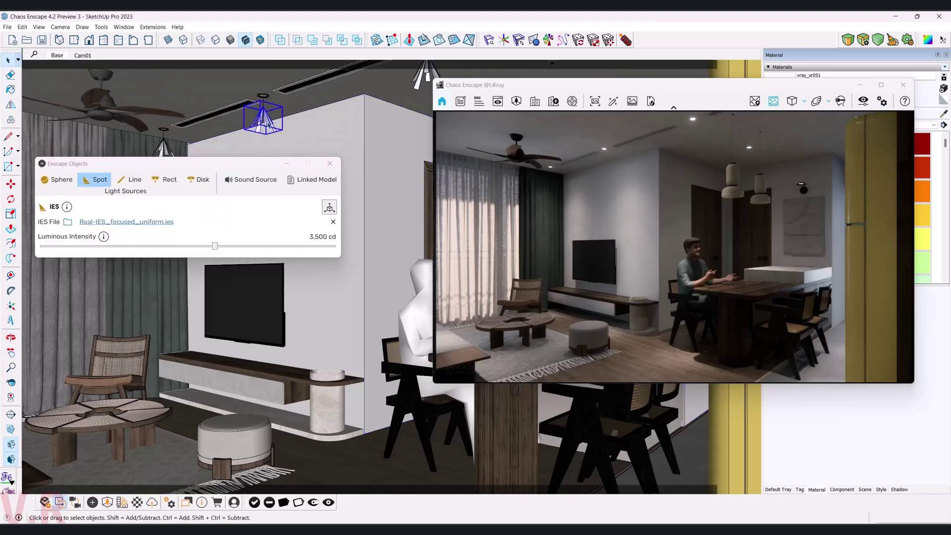
click(320, 236)
text(50)
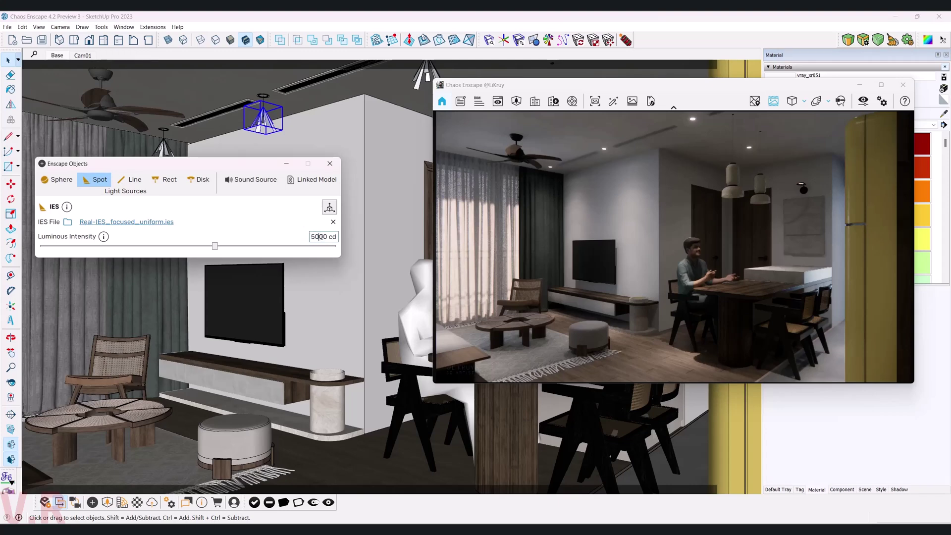
click(230, 147)
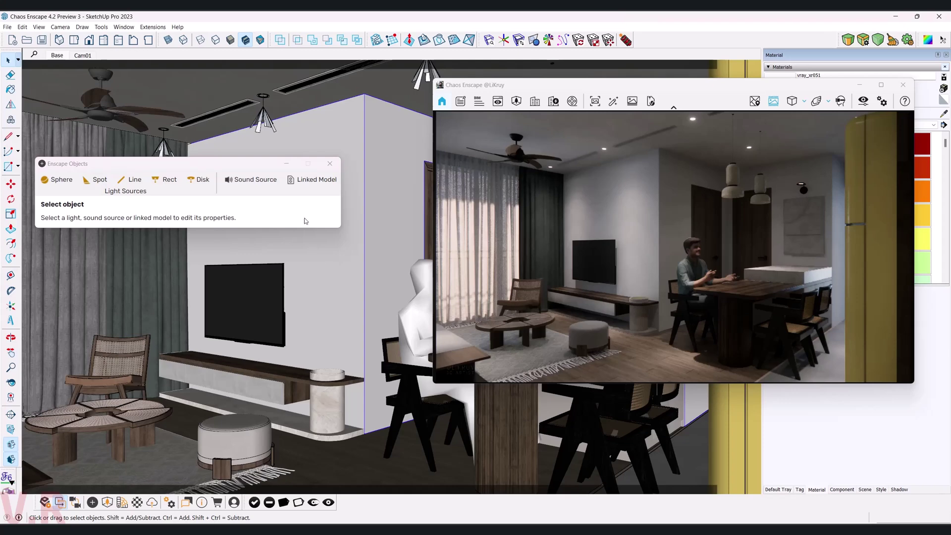
click(261, 114)
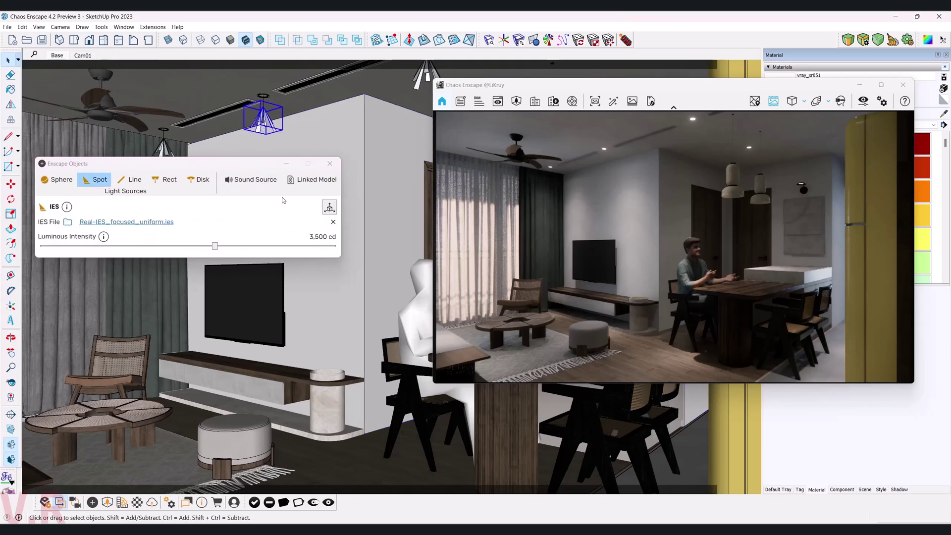
click(310, 238)
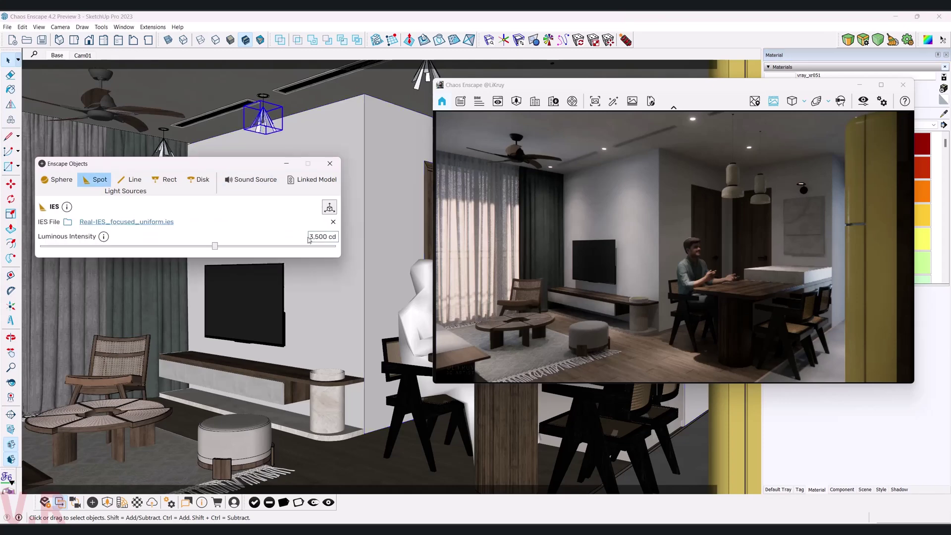
key(Delete)
key(Delete)
key(Delete)
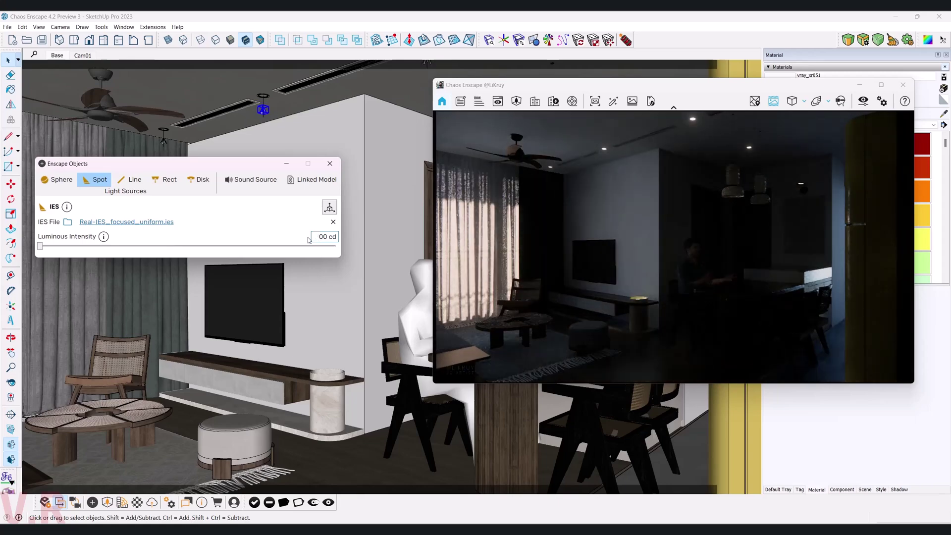
text(50)
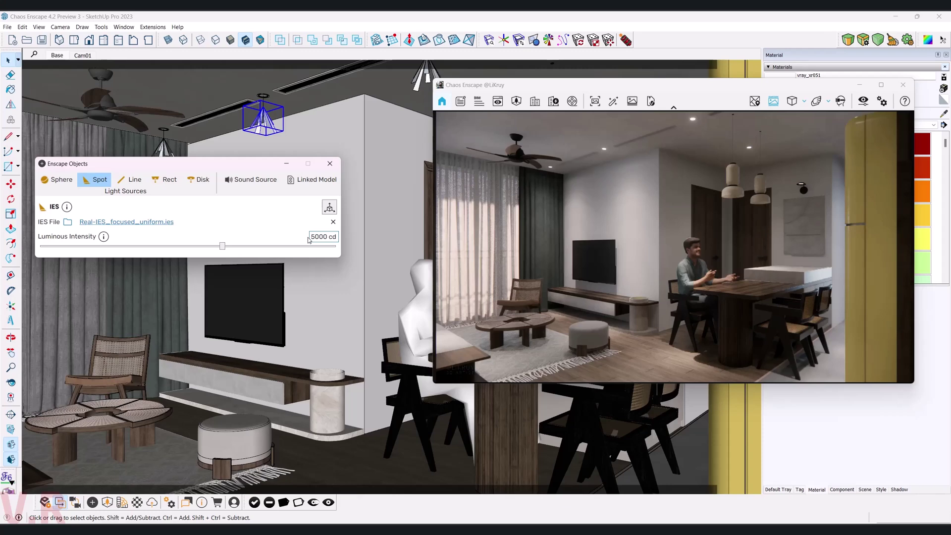
click(272, 148)
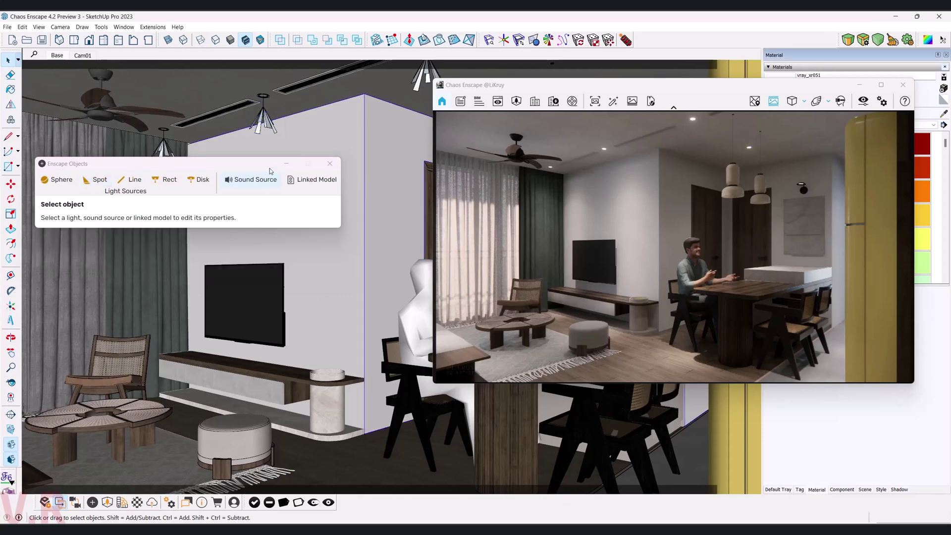
click(271, 128)
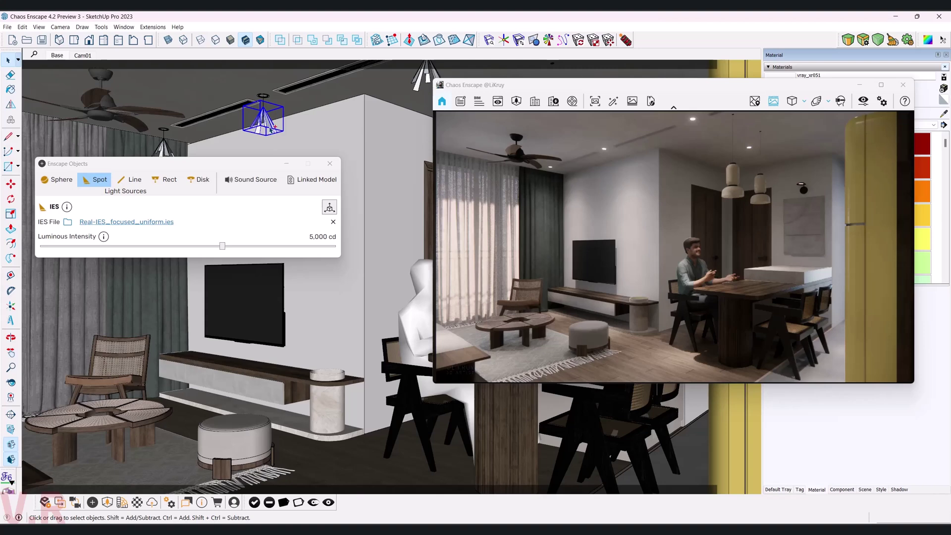
Edit the dining pendant lamp and move its spot light just inside the lamp shade
drag(495, 86, 597, 144)
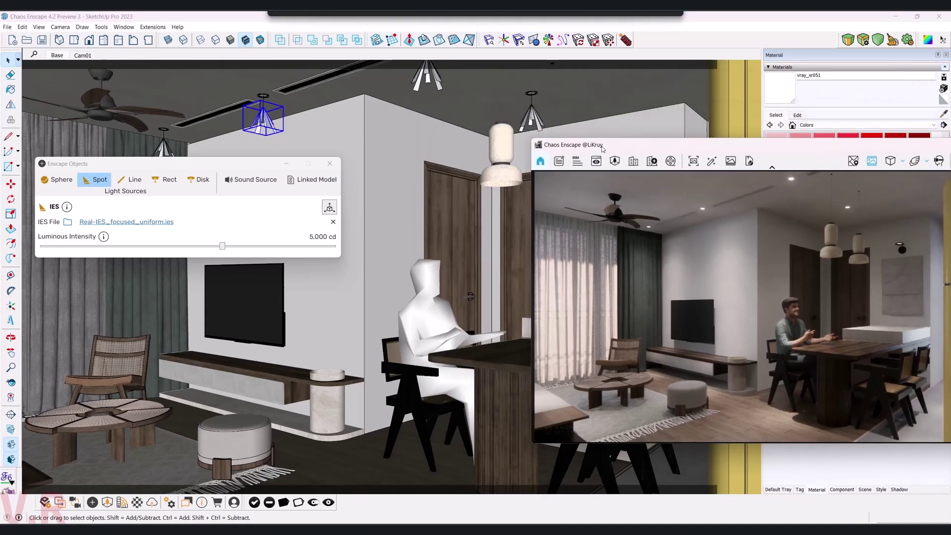
click(499, 175)
double_click(501, 172)
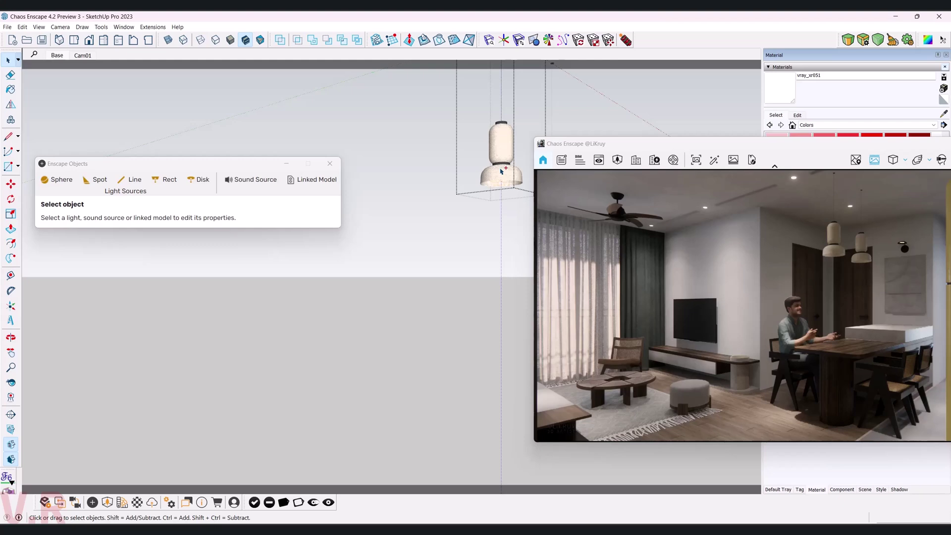
key(m)
mouse_move(502, 171)
mouse_down()
mouse_move(501, 228)
mouse_move(493, 119)
mouse_up()
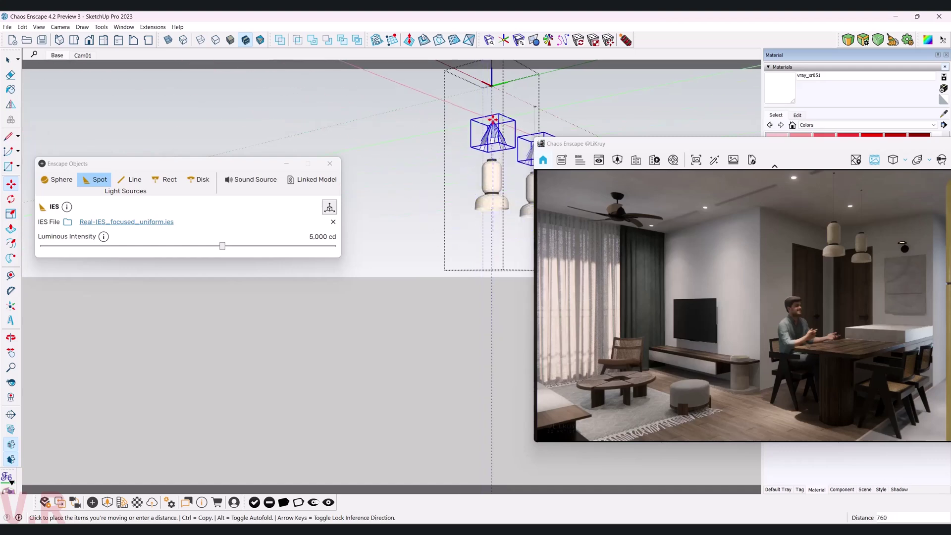
drag(493, 119, 497, 213)
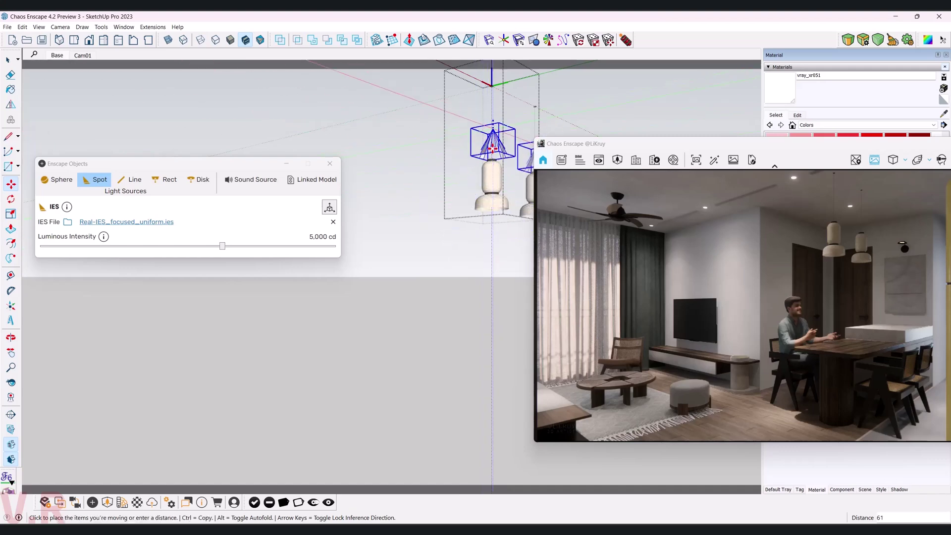
scroll(497, 211, up, 2)
scroll(500, 207, up, 2)
scroll(497, 207, up, 3)
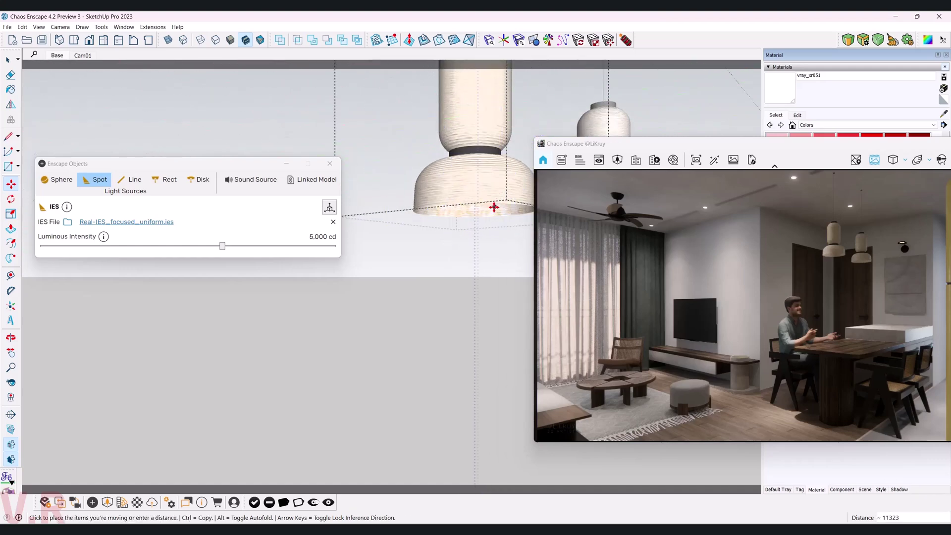
click(488, 188)
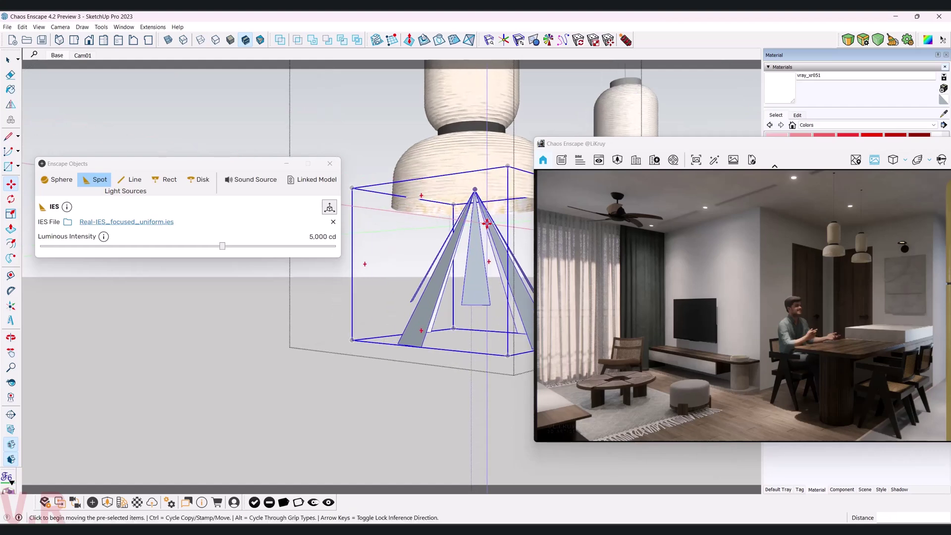
scroll(493, 179, up, 2)
click(498, 169)
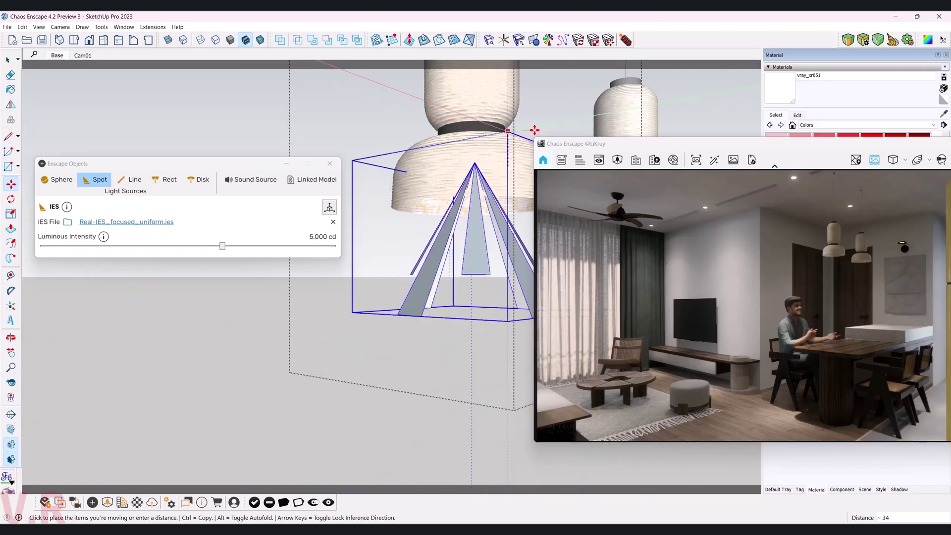
click(534, 131)
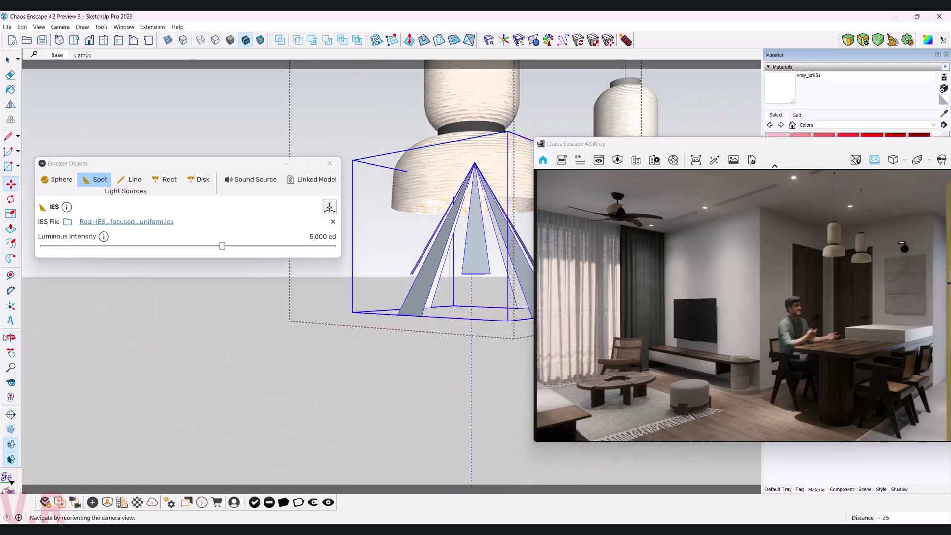
Move both spot lights down beneath the pendant shades, orbiting to verify their placement
key(o)
mouse_move(460, 216)
mouse_down()
mouse_move(762, 49)
mouse_move(428, 231)
mouse_move(471, 450)
mouse_up()
key(m)
click(473, 266)
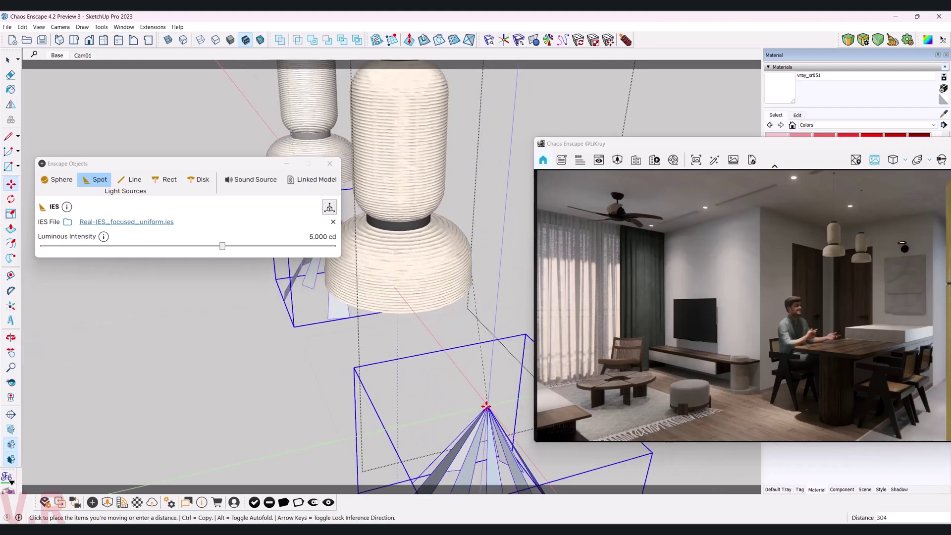
scroll(461, 346, down, 5)
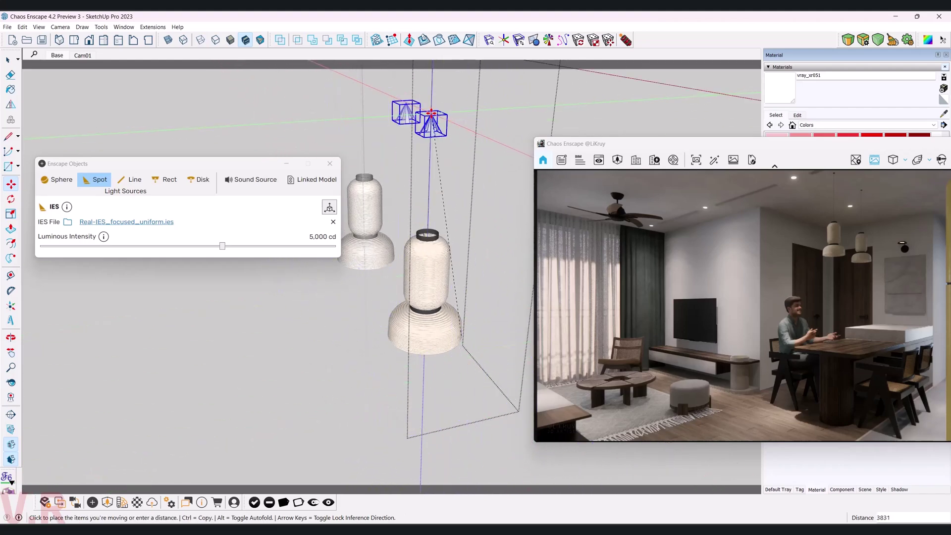
click(430, 124)
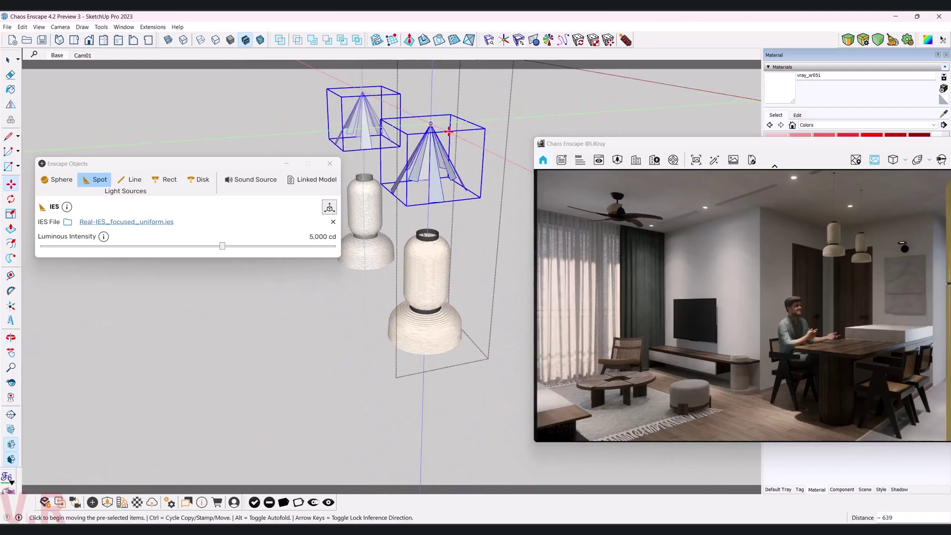
click(429, 124)
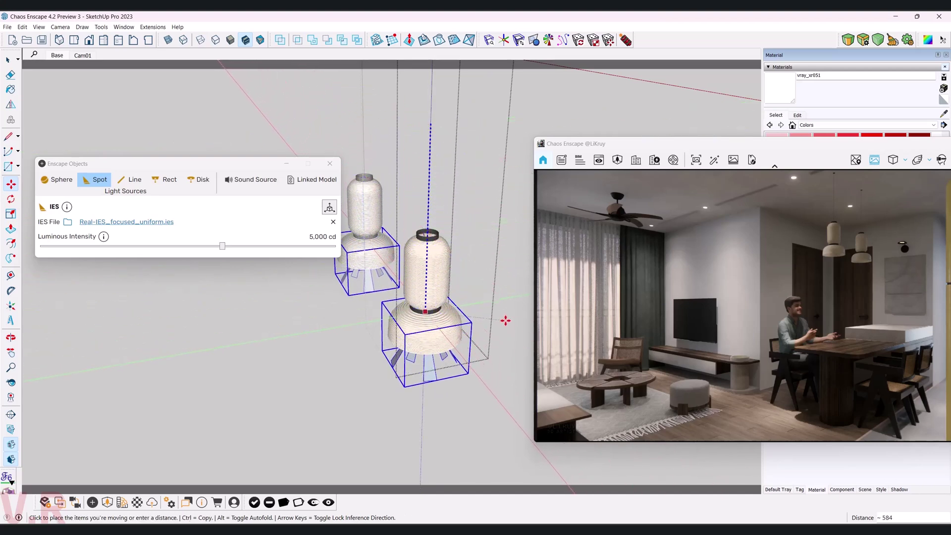
click(505, 322)
key(space)
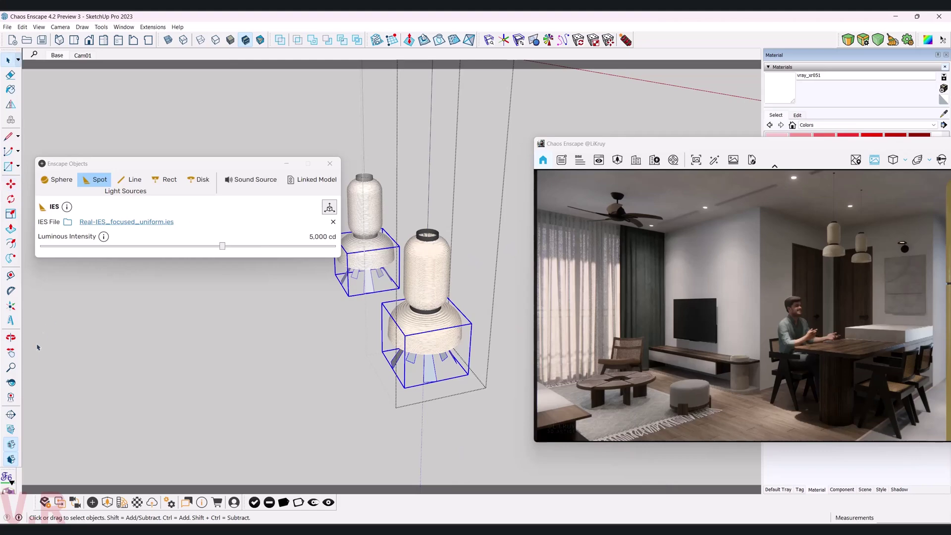
key(o)
mouse_move(447, 348)
mouse_down()
mouse_move(427, 203)
mouse_move(238, 270)
mouse_up()
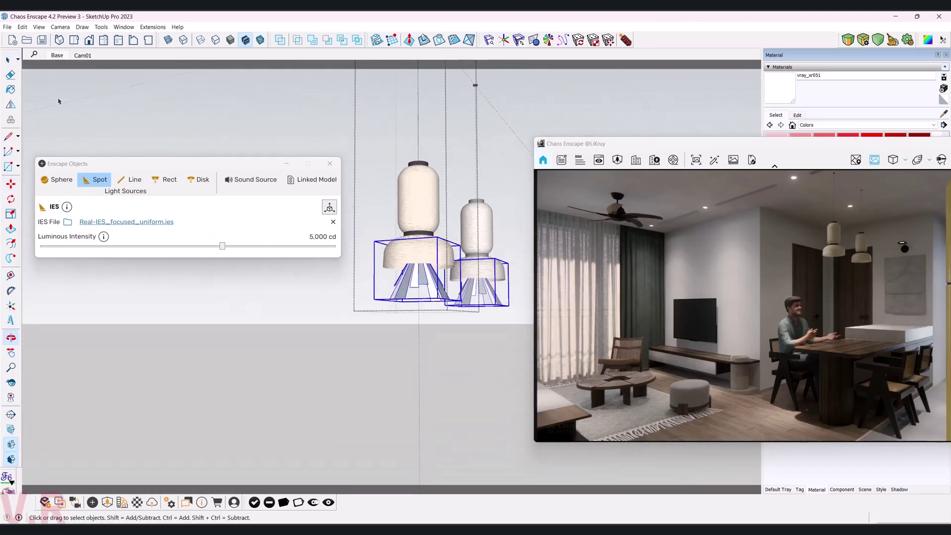
key(space)
mouse_move(426, 213)
middle_down()
mouse_move(438, 144)
mouse_move(506, 158)
middle_up()
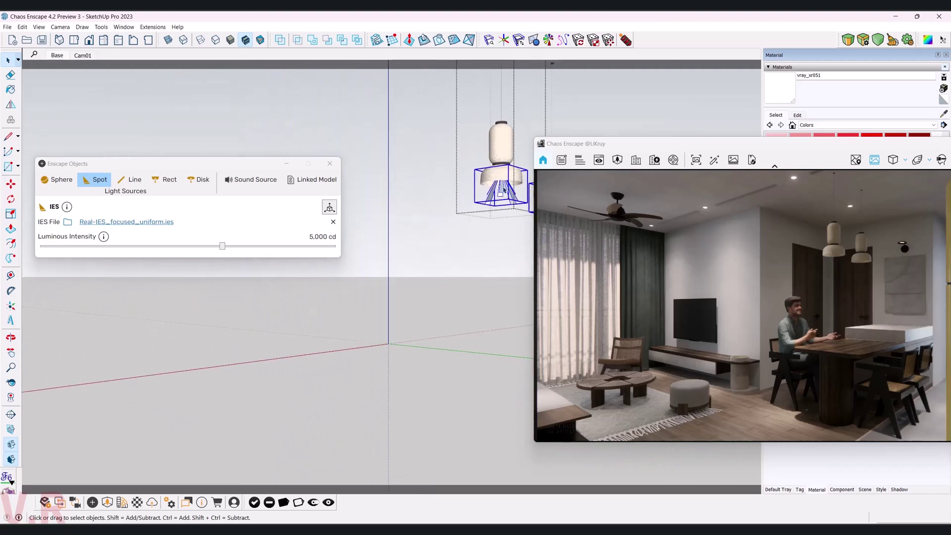
drag(583, 144, 579, 198)
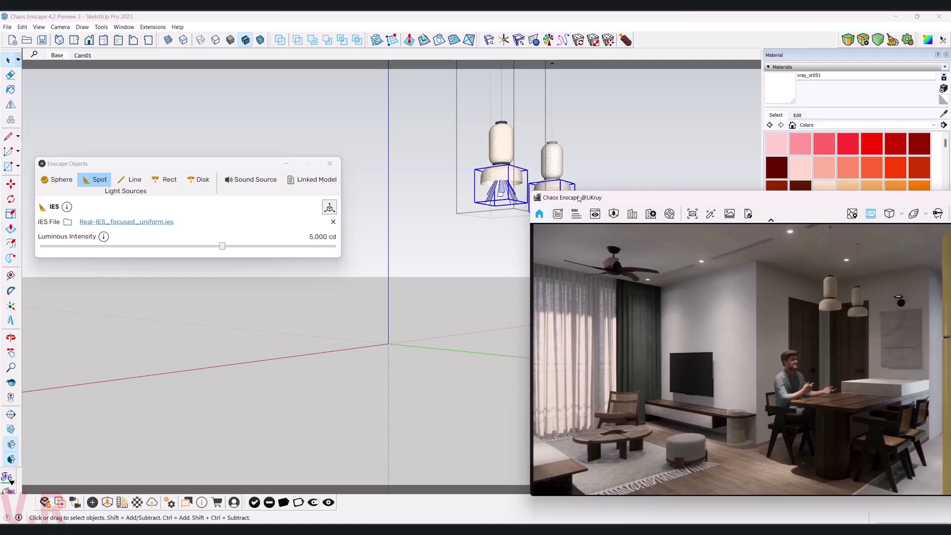
click(883, 188)
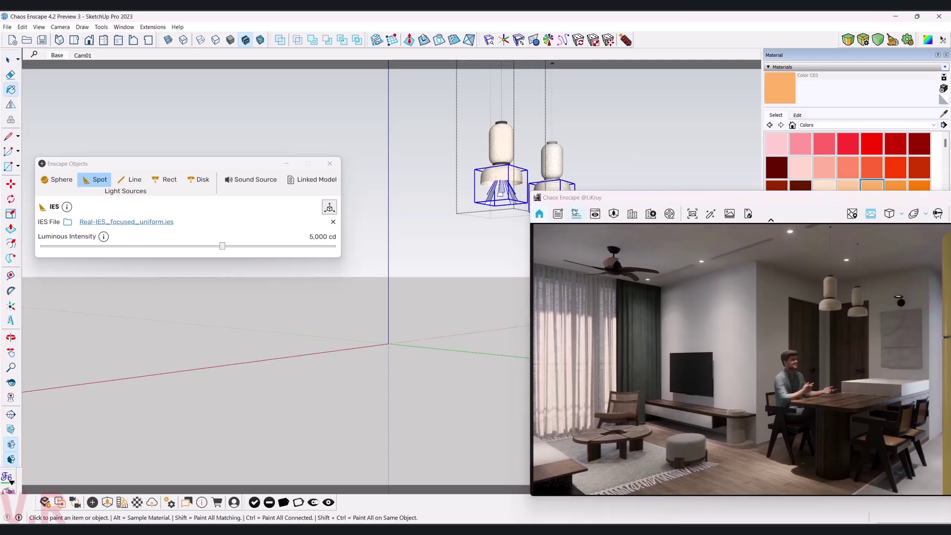
click(503, 184)
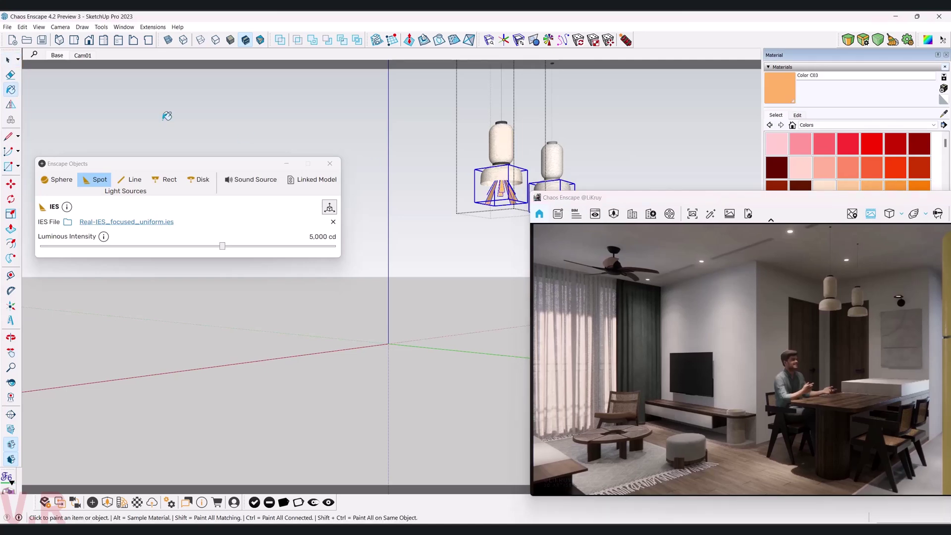
click(6, 61)
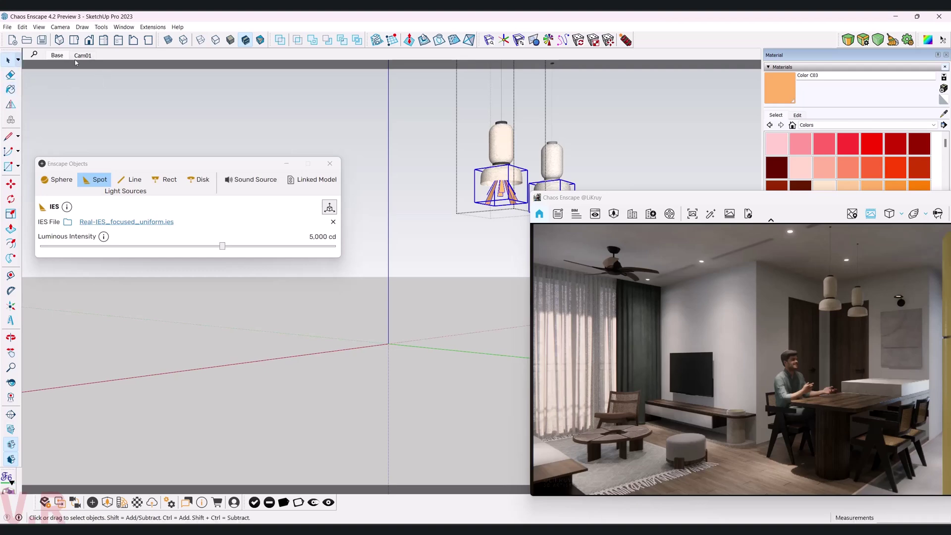
click(368, 138)
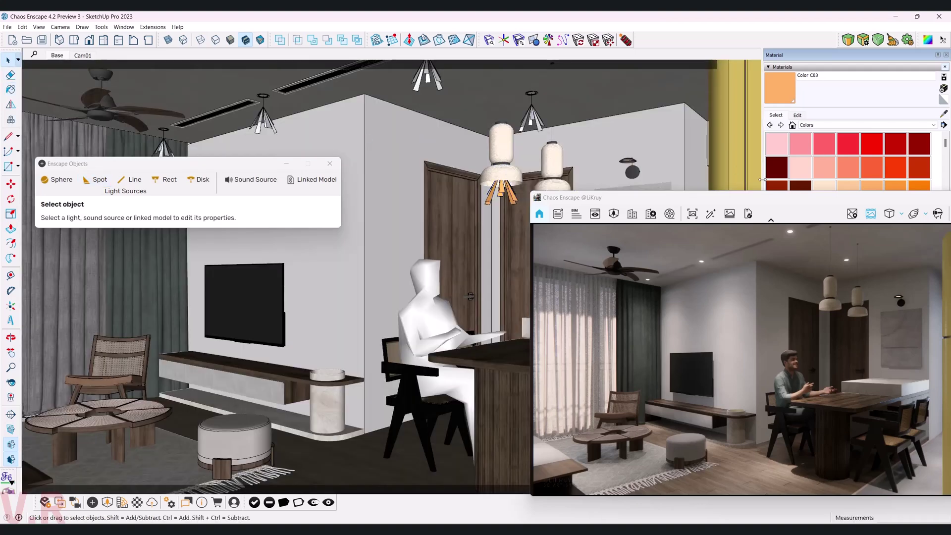
mouse_move(723, 197)
mouse_down()
mouse_move(613, 359)
mouse_move(659, 90)
mouse_up()
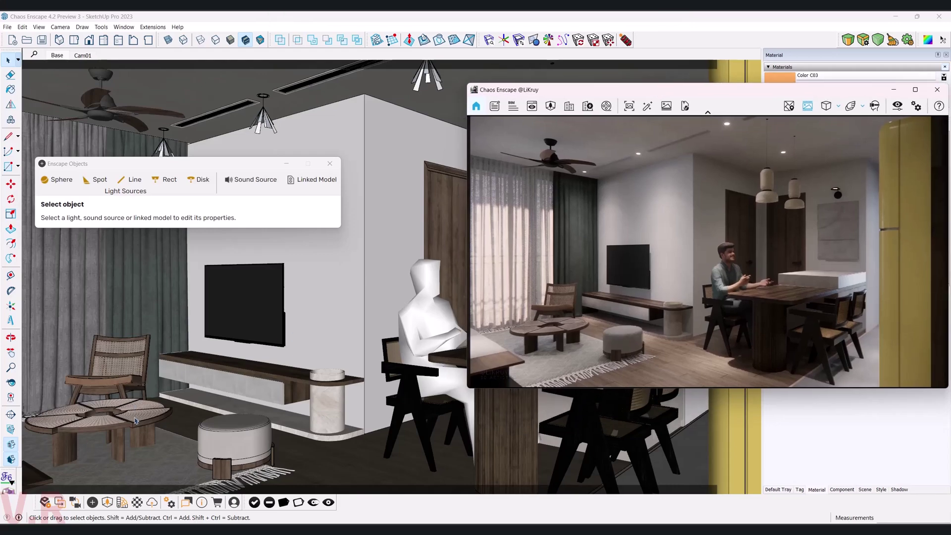
click(60, 489)
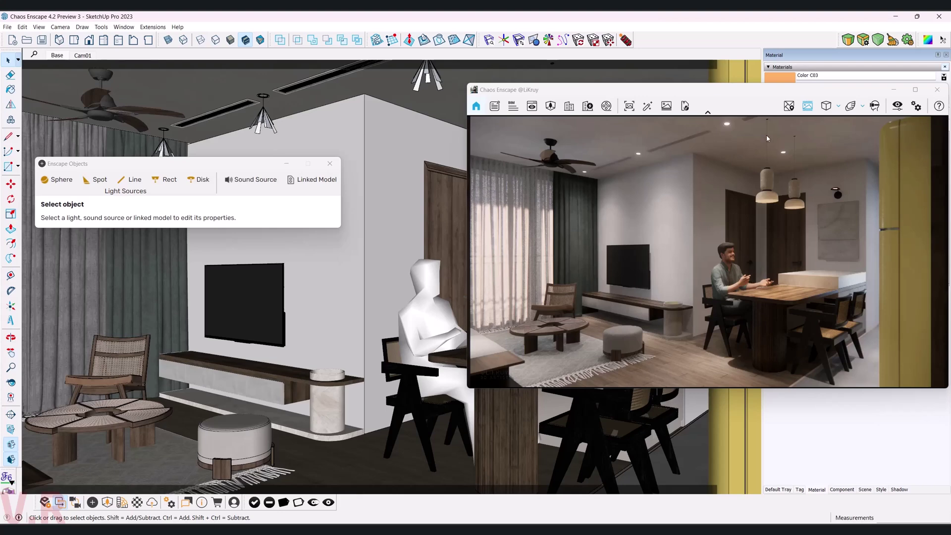
mouse_move(752, 90)
mouse_down()
mouse_move(618, 77)
mouse_move(637, 69)
mouse_up()
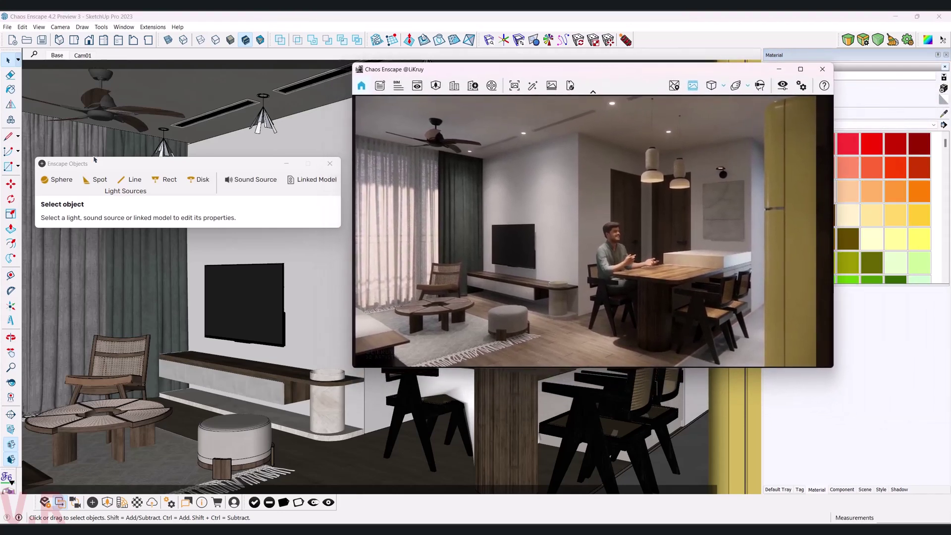
drag(94, 160, 86, 73)
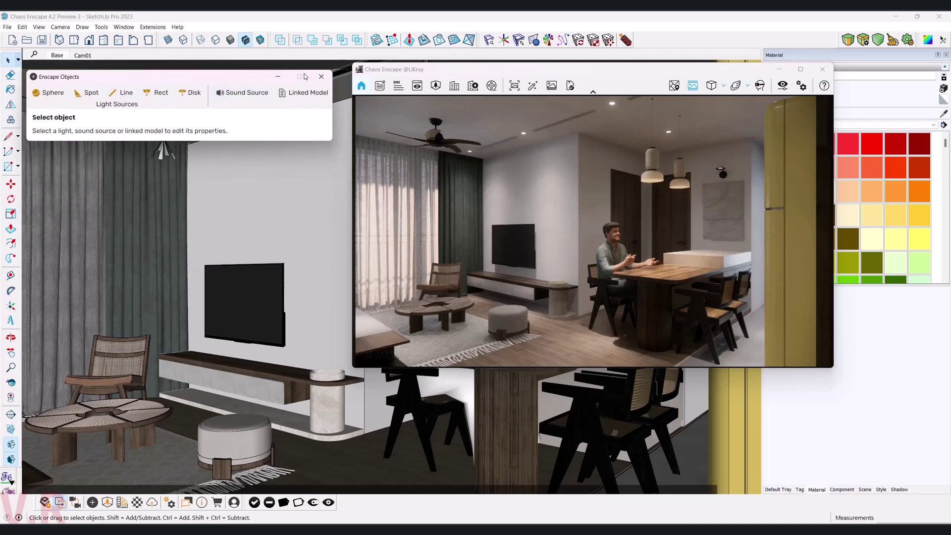
click(322, 76)
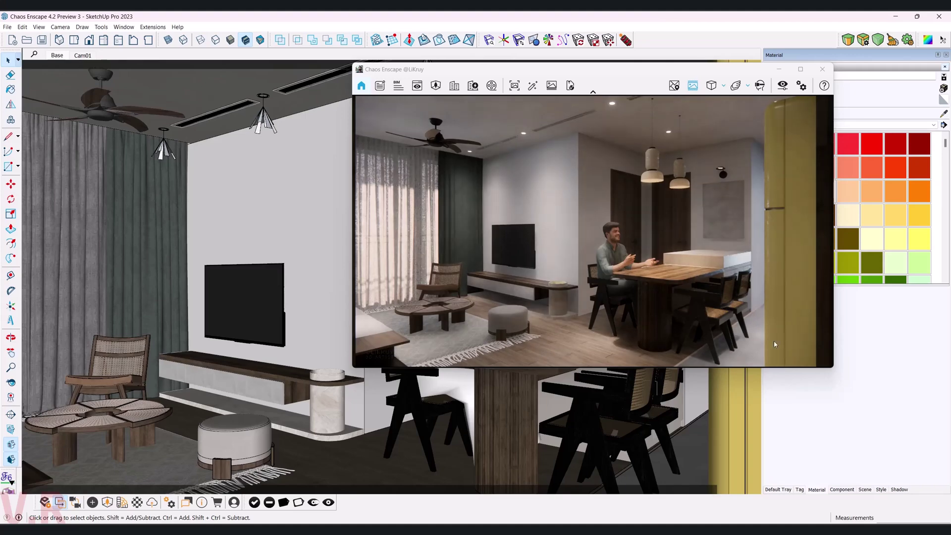
Apply the Cam01 scene and shift the Enscape render window to the right
click(76, 57)
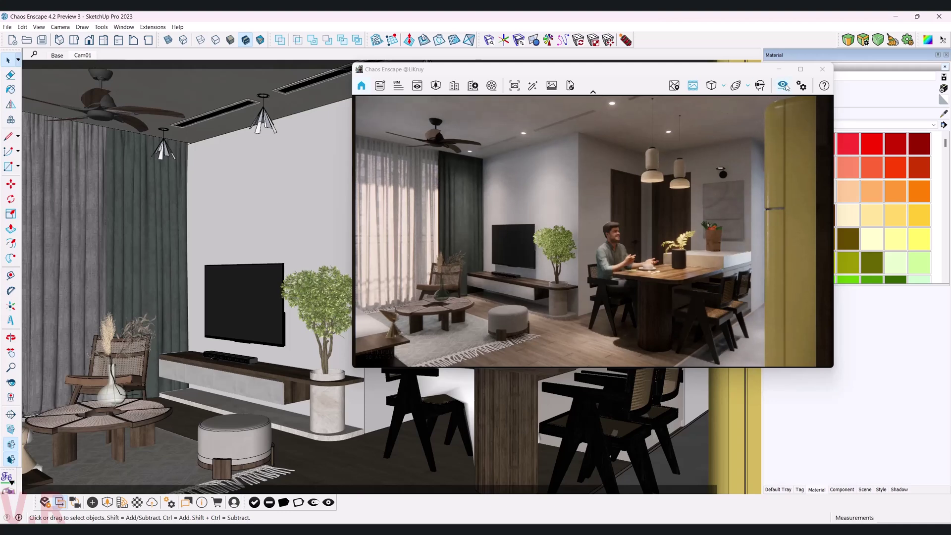
mouse_move(745, 71)
mouse_down()
mouse_move(820, 68)
mouse_move(804, 68)
mouse_up()
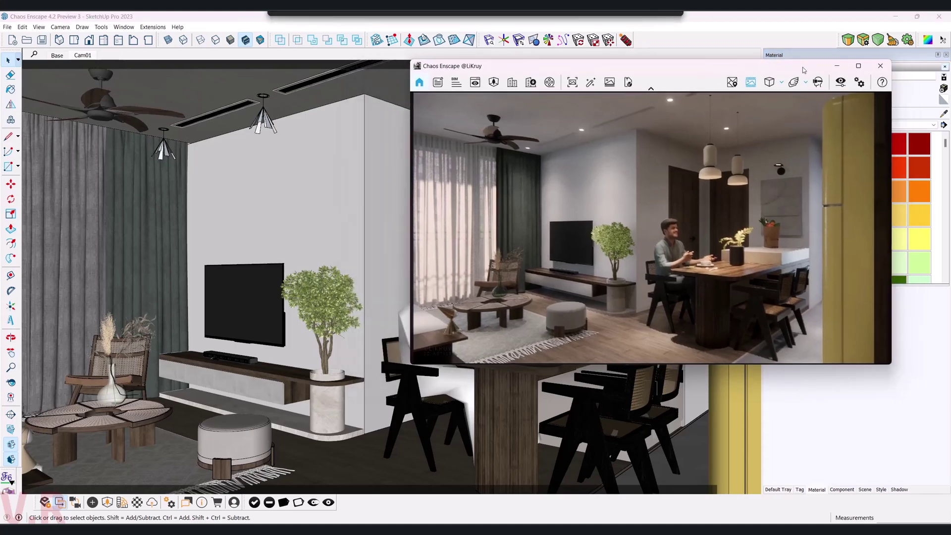
Set Enscape rendering quality from High to Ultra and show the Output settings
click(840, 82)
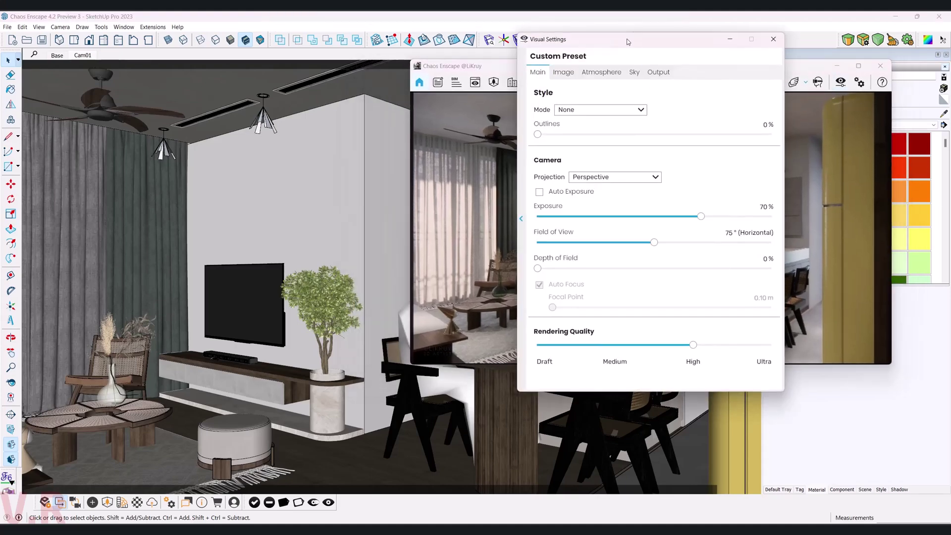
drag(628, 42, 136, 77)
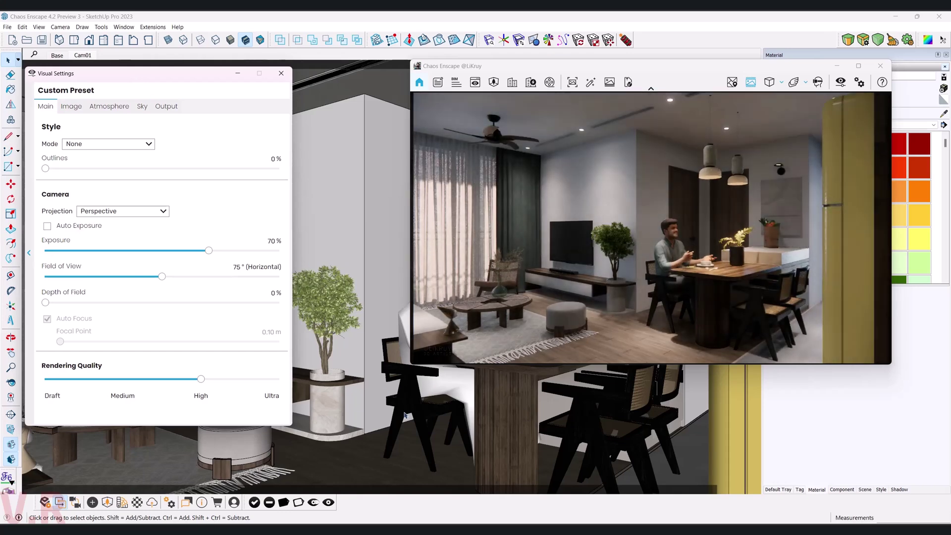
click(170, 503)
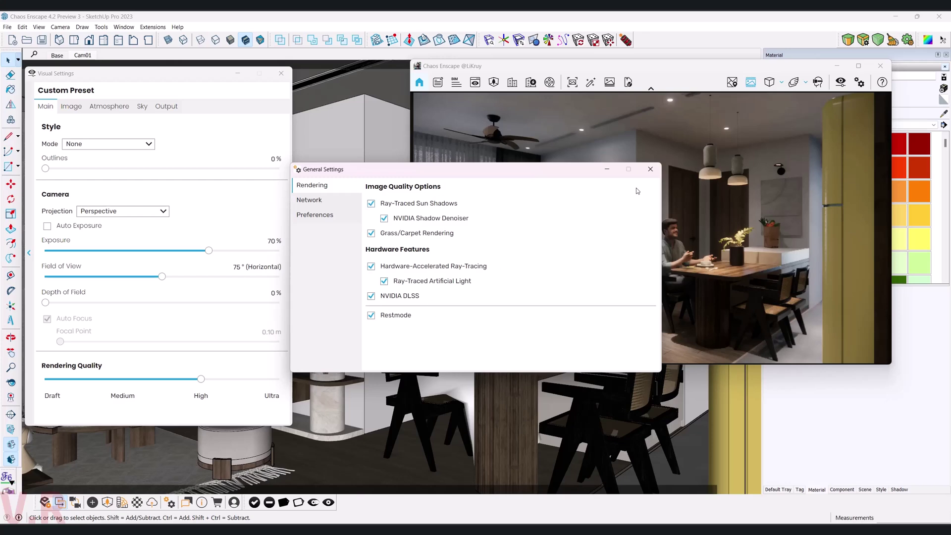
click(651, 169)
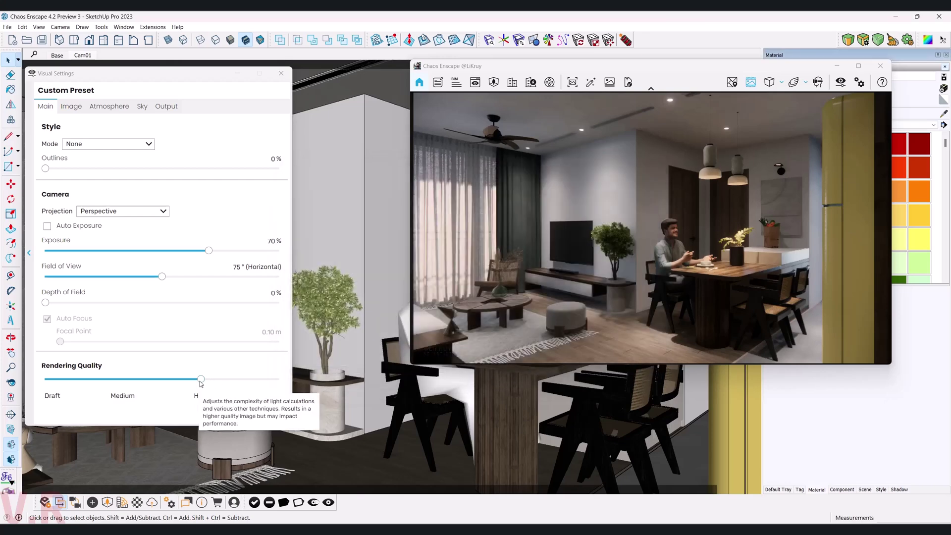
drag(200, 380, 279, 379)
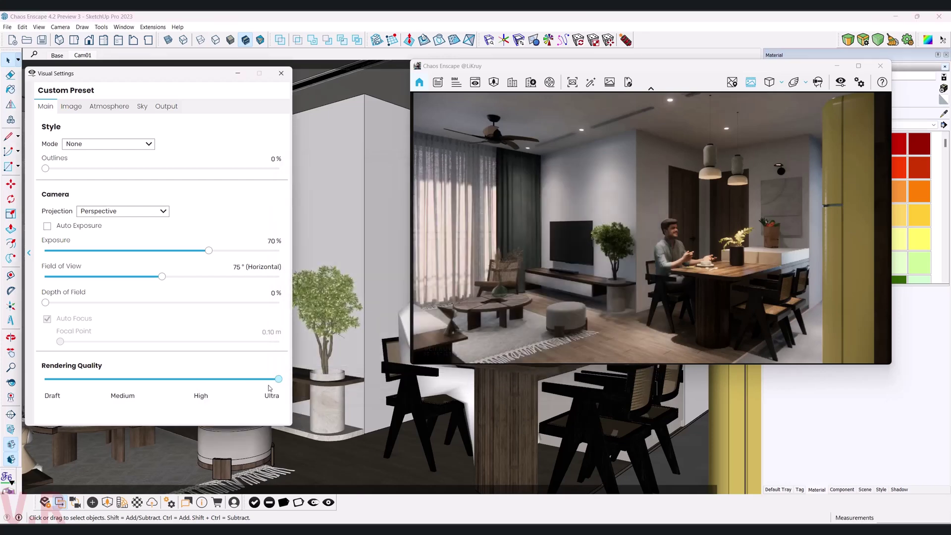
click(143, 107)
click(160, 111)
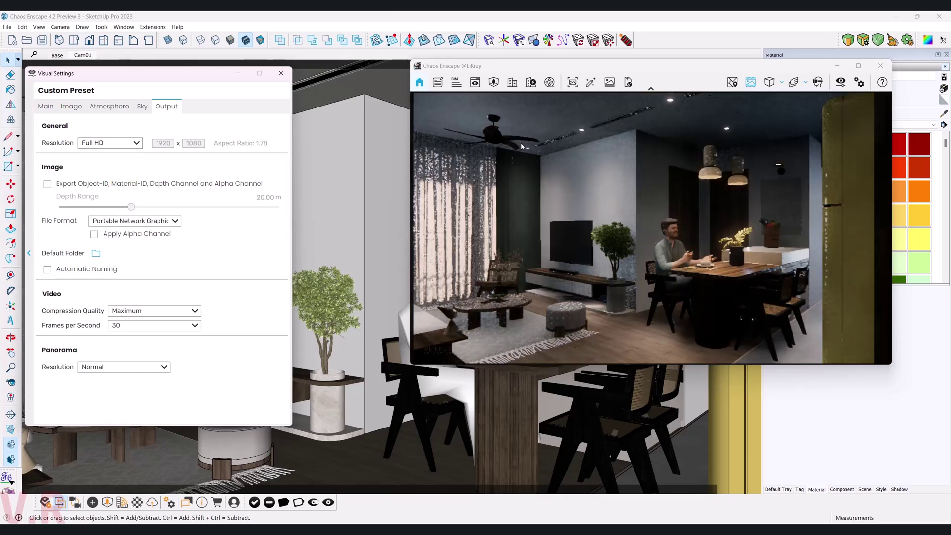
Run the AI Enhancer render, saving it to the Desktop as 'Chaos Enscape 4.2 Preview 3'
click(592, 84)
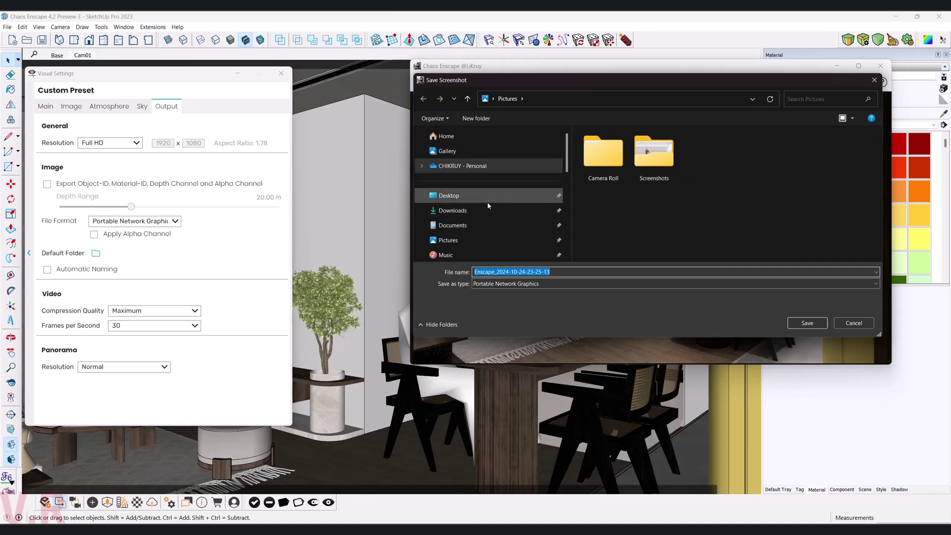
click(579, 288)
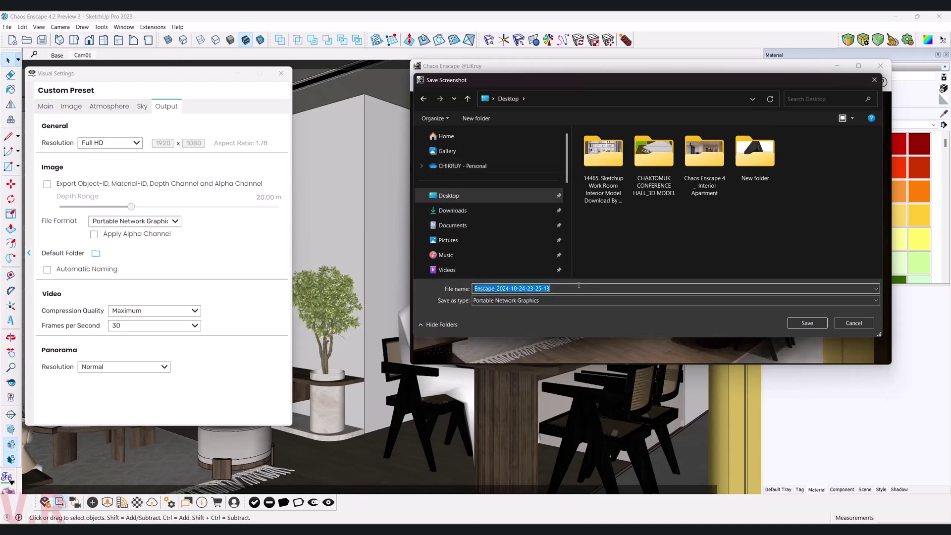
text(Chaos)
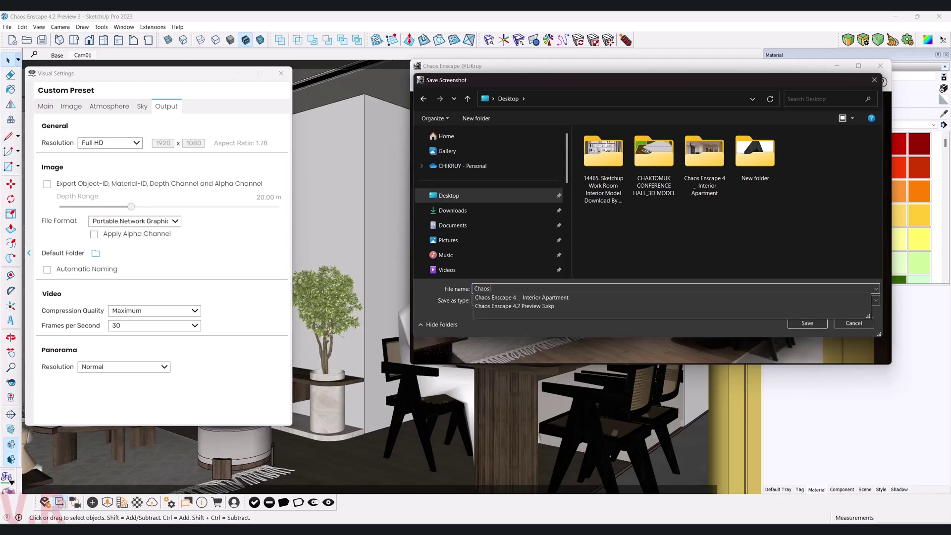
key(Down)
key(Down)
key(BackSpace)
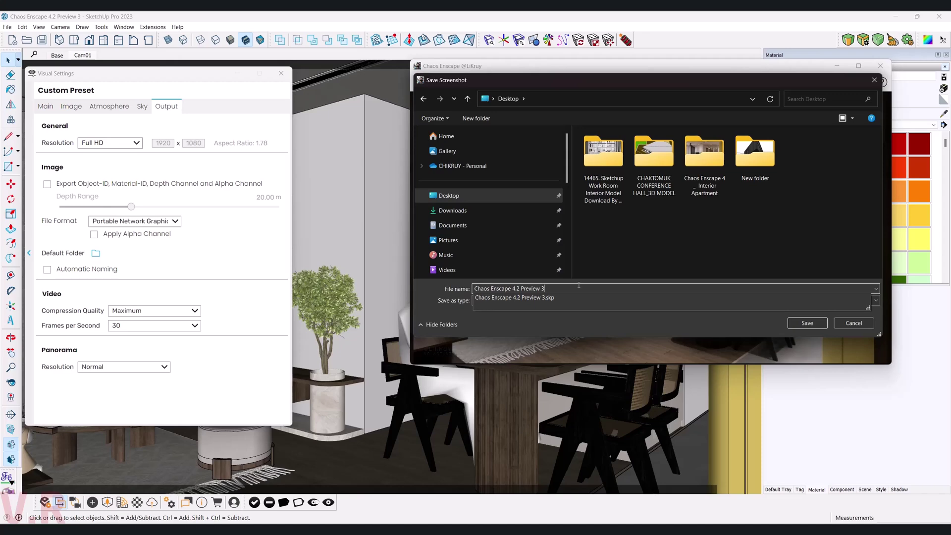
key(Escape)
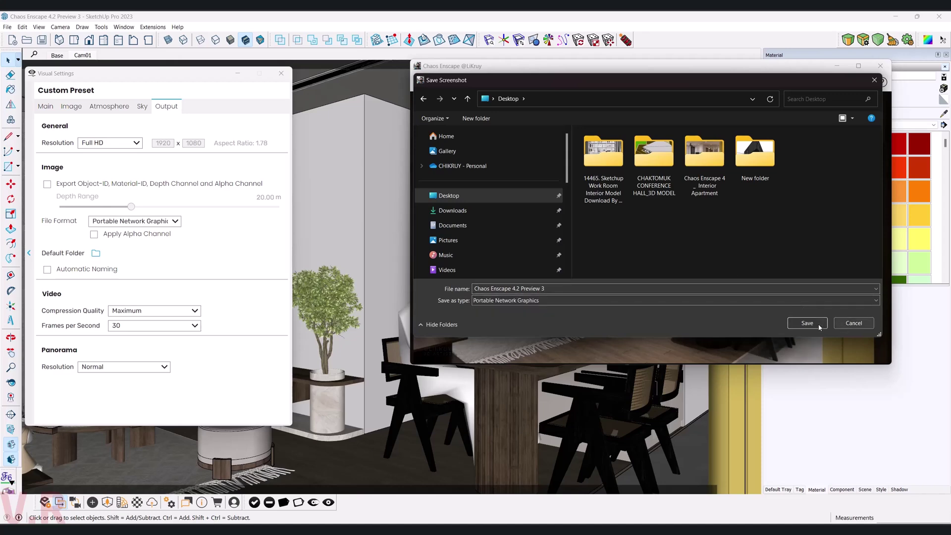
click(808, 323)
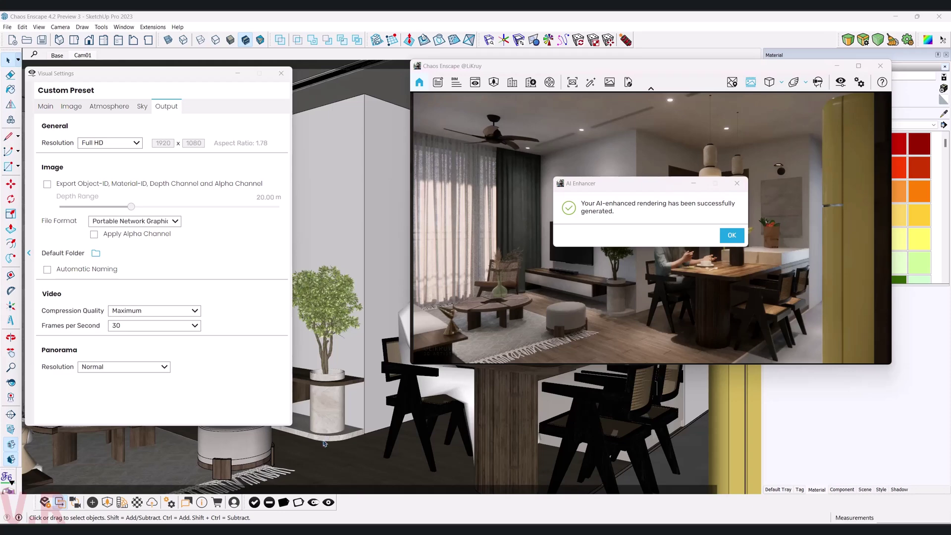
Dismiss the Enscape success message and open Chaos Enscape 4.2 Preview 3.png in Adobe Photoshop 2025
click(732, 236)
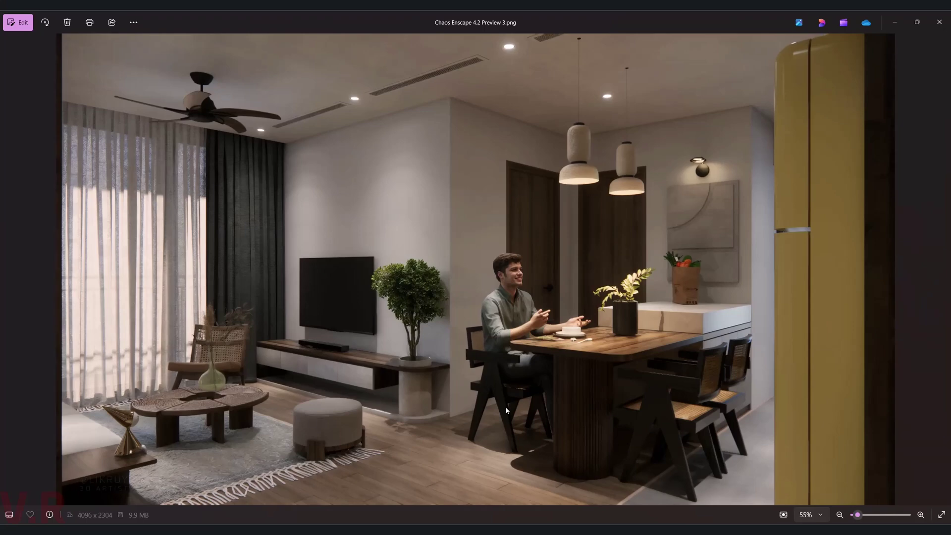
right_click(298, 169)
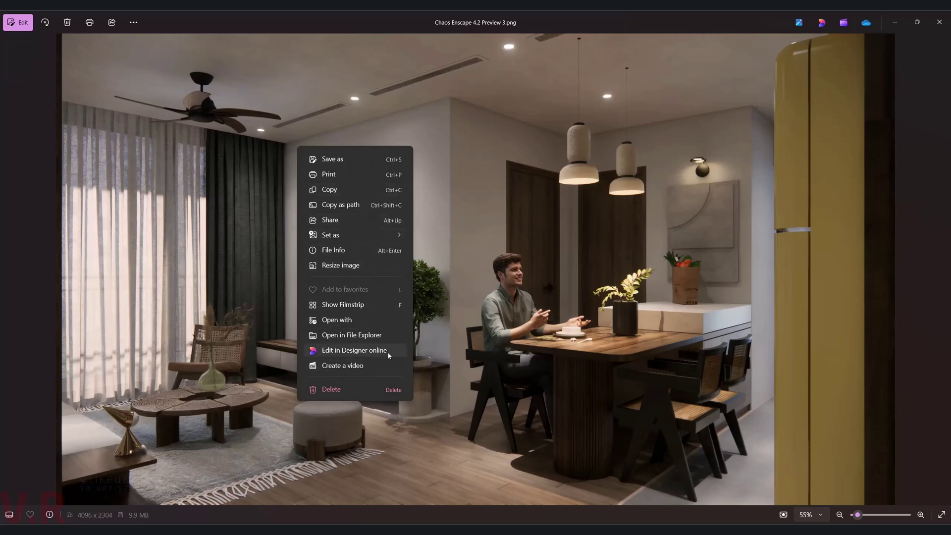
click(370, 320)
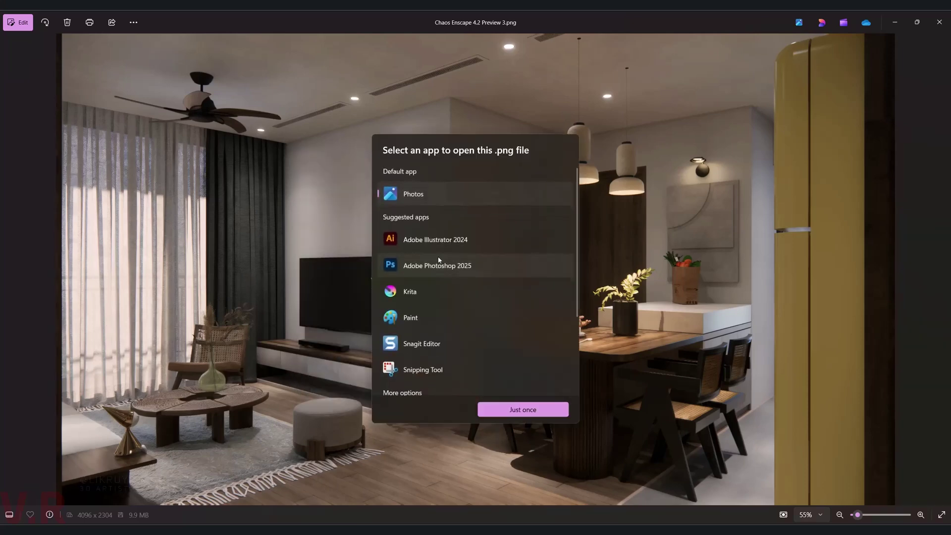
double_click(424, 263)
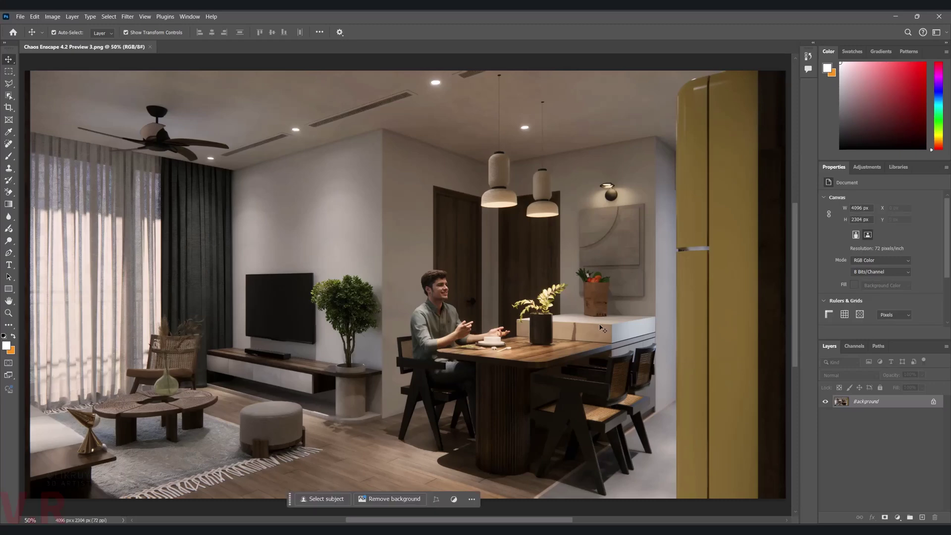
Convert the Background layer to a smart object and launch the Camera Raw filter on it
right_click(884, 404)
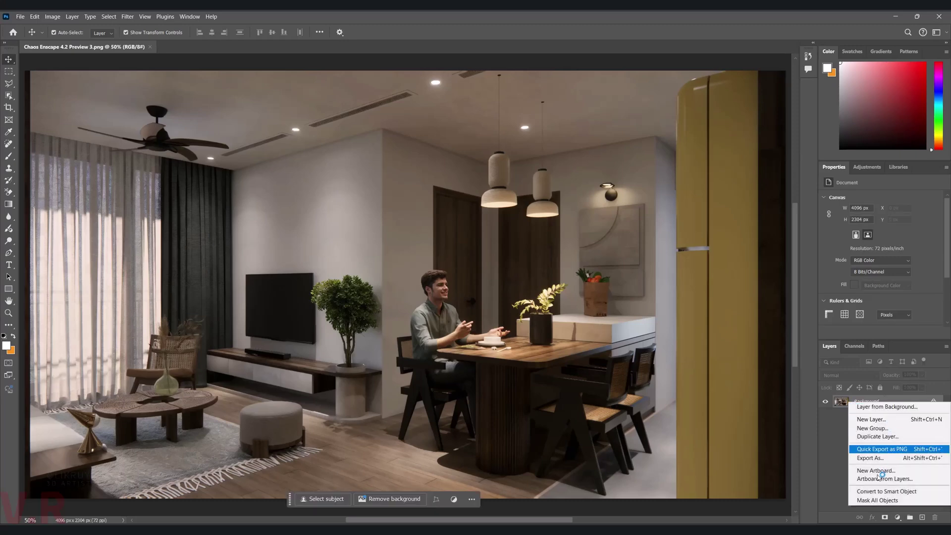
click(882, 491)
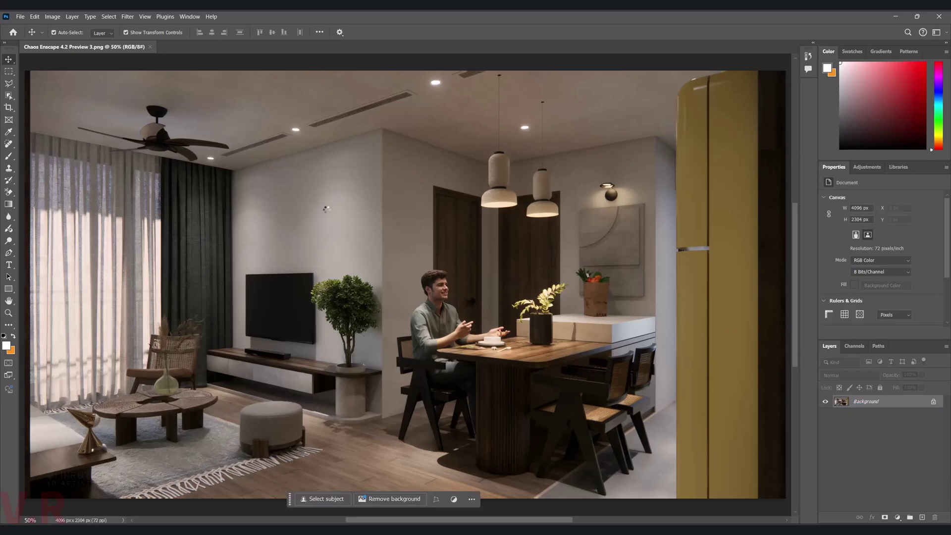
click(128, 16)
click(155, 83)
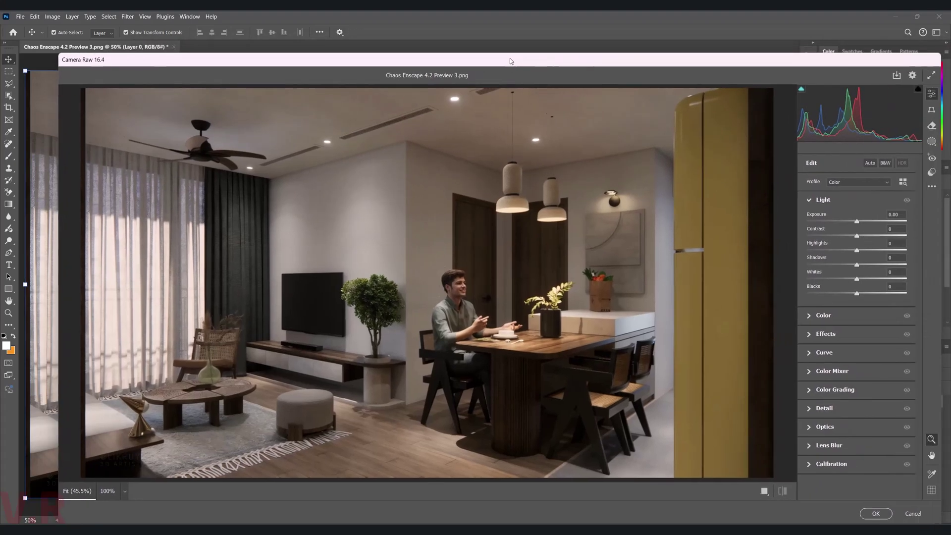
In Camera Raw, set Exposure to +0.30 and Shadows to +25
drag(509, 61, 474, 19)
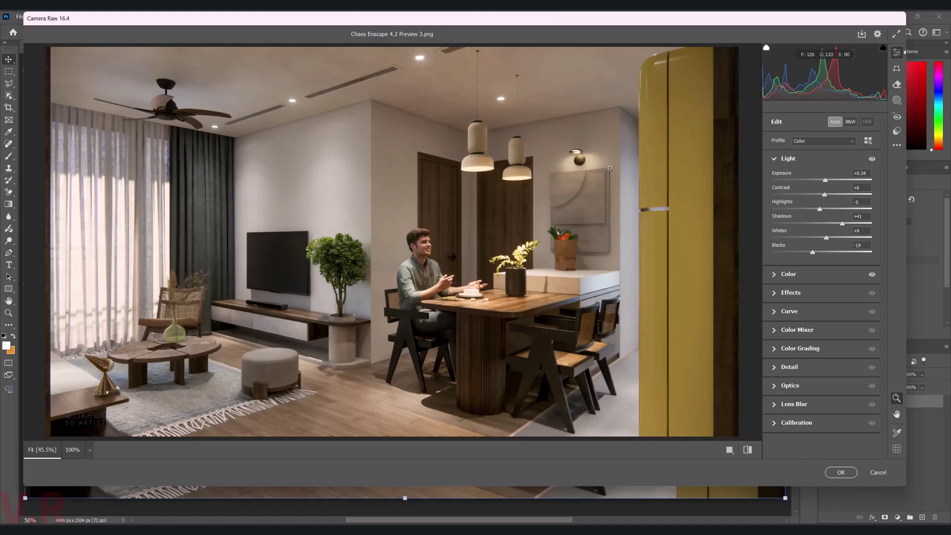
click(869, 174)
text(0.3)
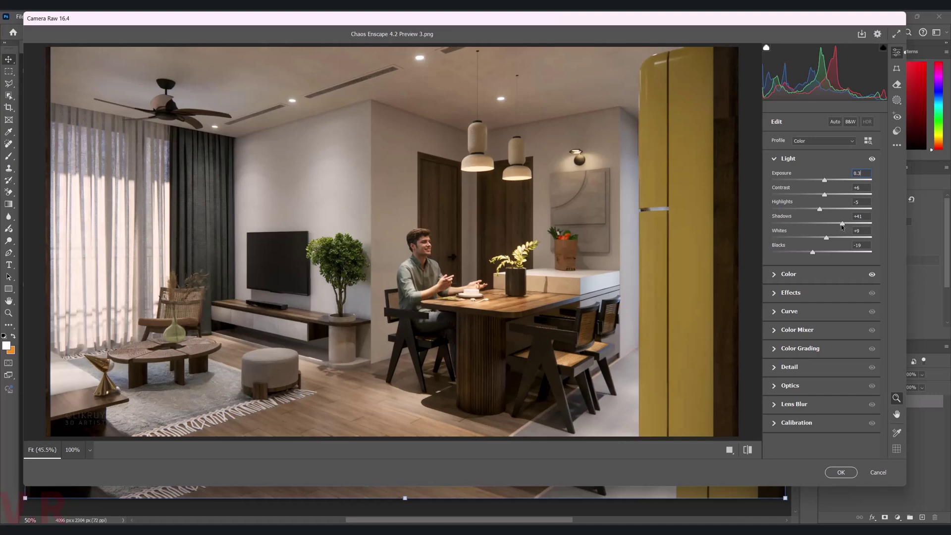
drag(842, 224, 836, 224)
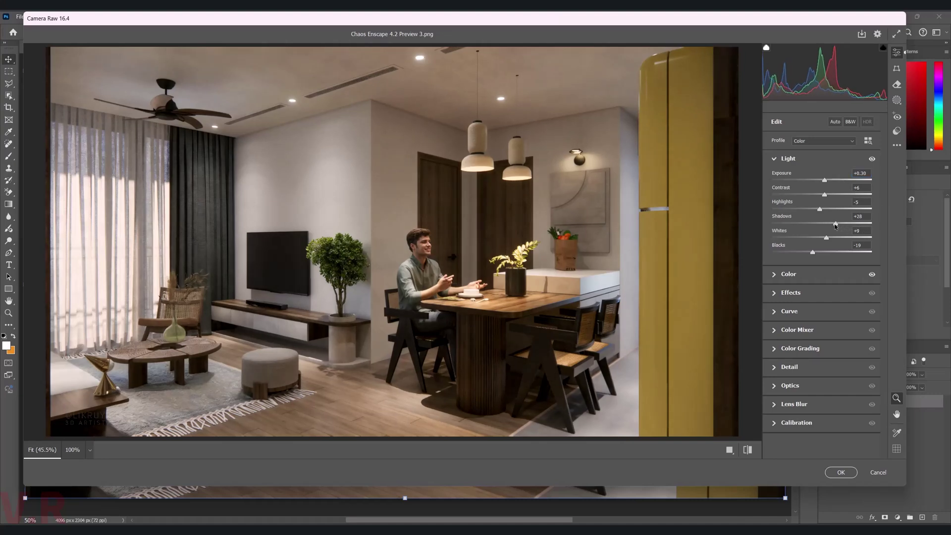
text(25)
In Camera Raw's Color panel, set Vibrance to +10 and Temperature to +3
click(774, 275)
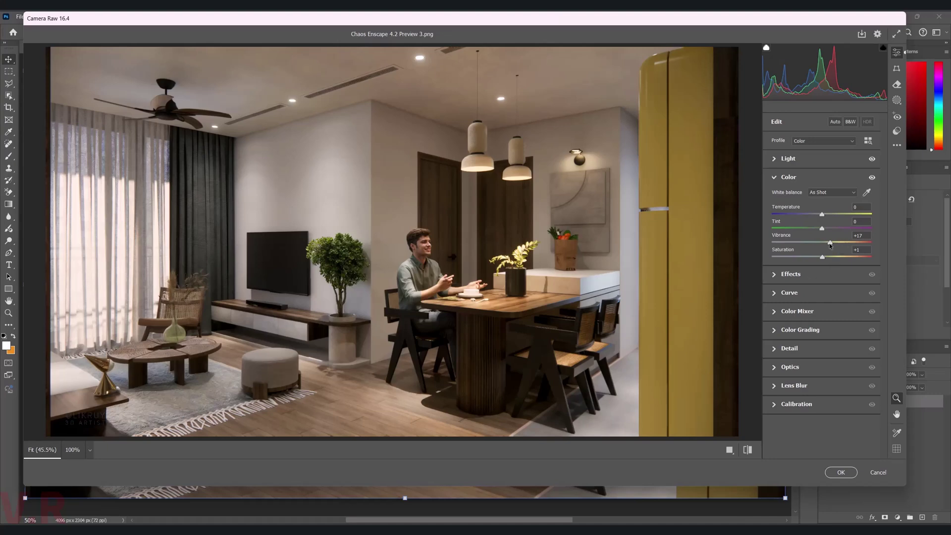
drag(830, 245, 825, 245)
click(859, 235)
text(10)
click(862, 208)
text(2)
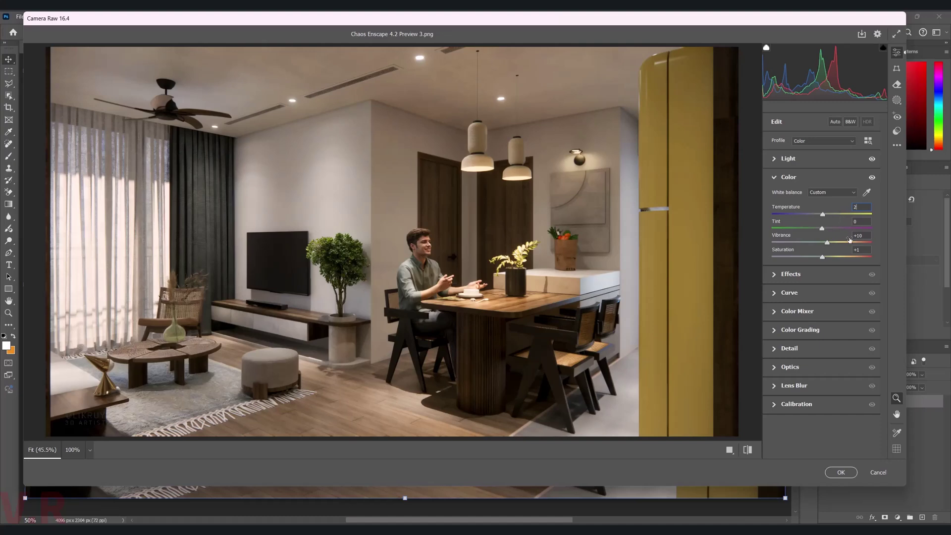
key(Return)
text(3)
key(Return)
Add a -10 vignette under Effects and apply the Camera Raw smart filter to Layer 0
click(776, 275)
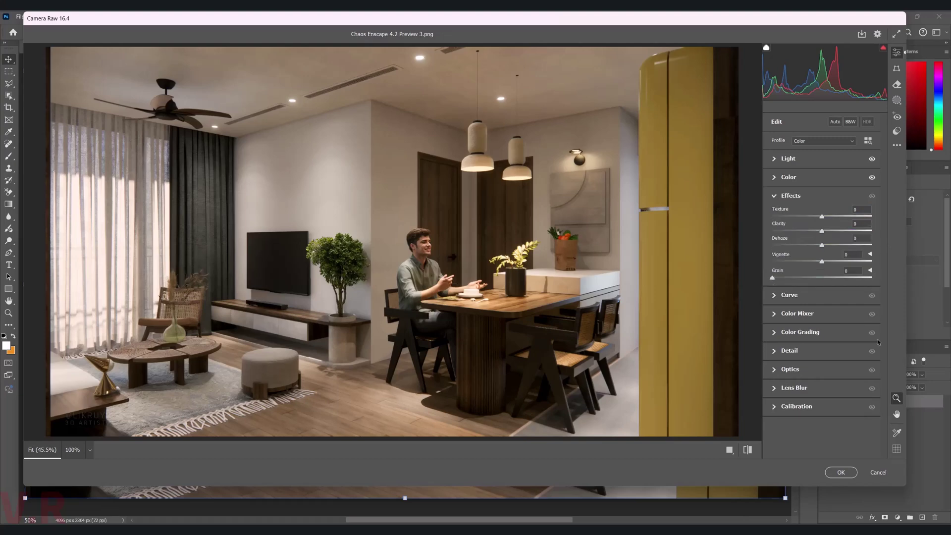
drag(822, 266, 817, 263)
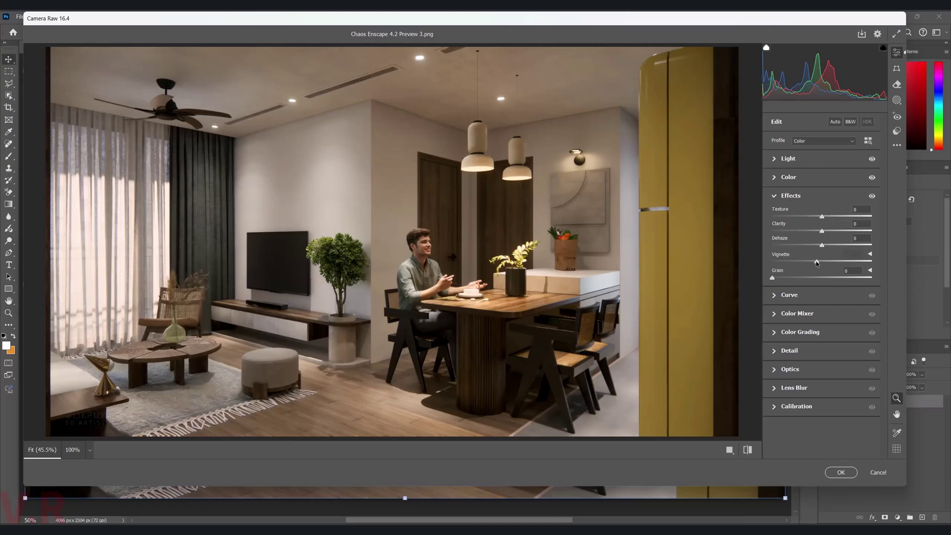
click(842, 471)
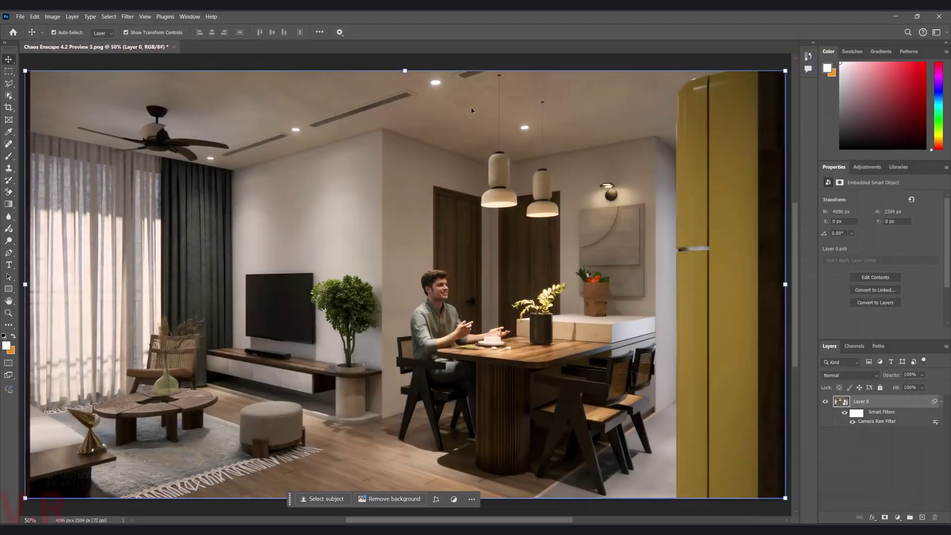
click(454, 60)
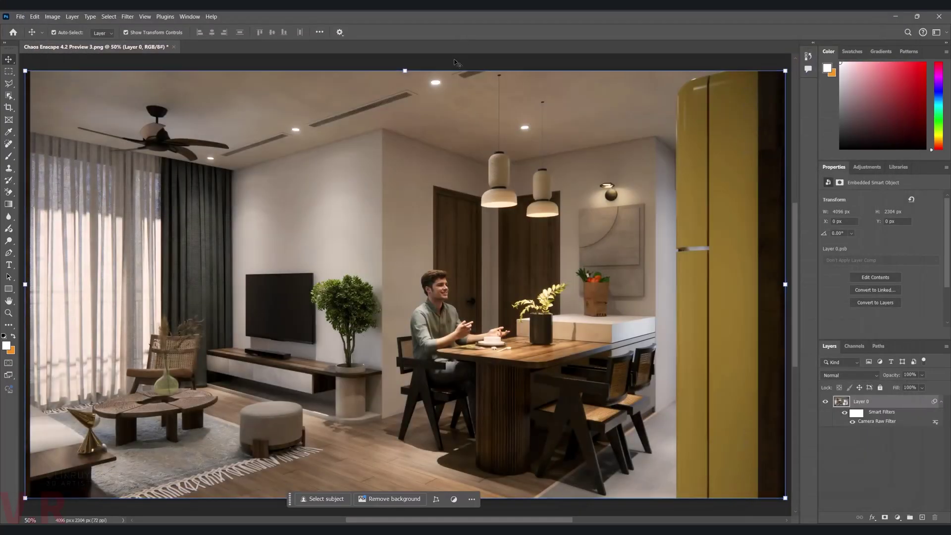